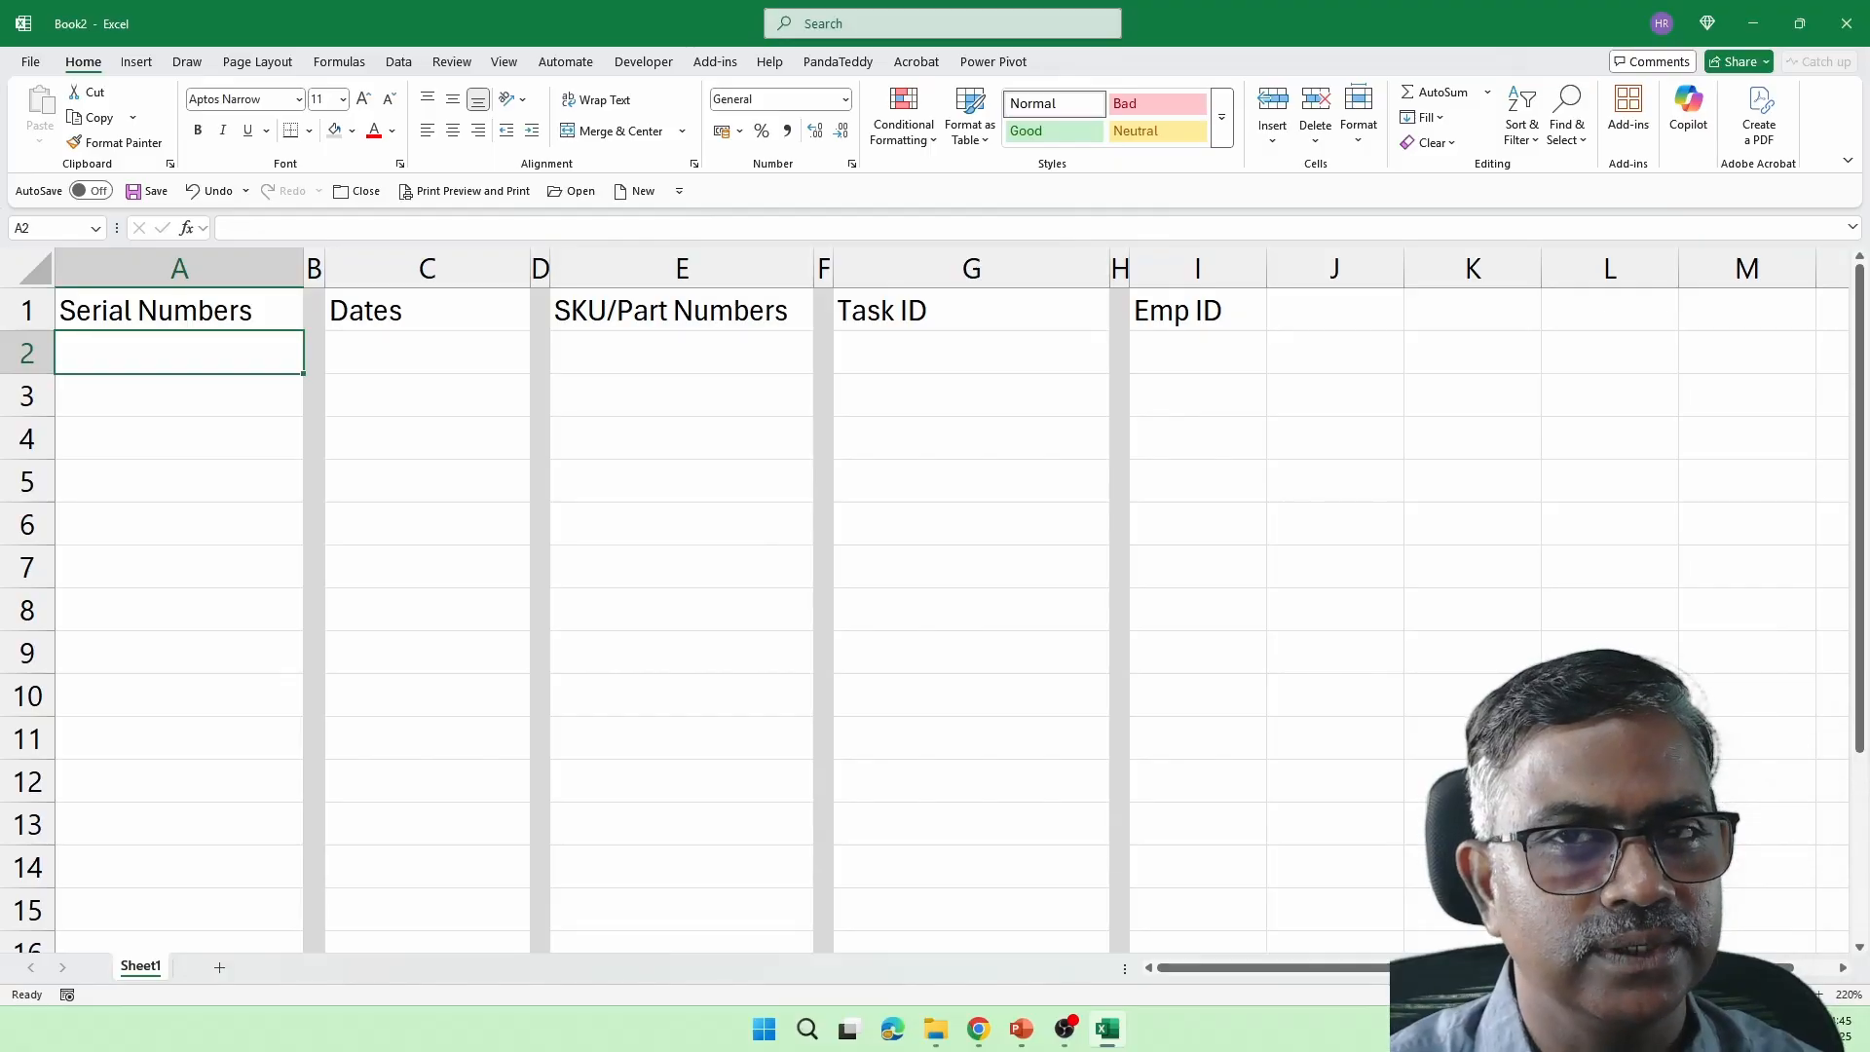
# Enter 1 and 2 in A2:A3 and fill the number series down to A10
pyautogui.write('1')
pyautogui.press('Return')
pyautogui.write('2')
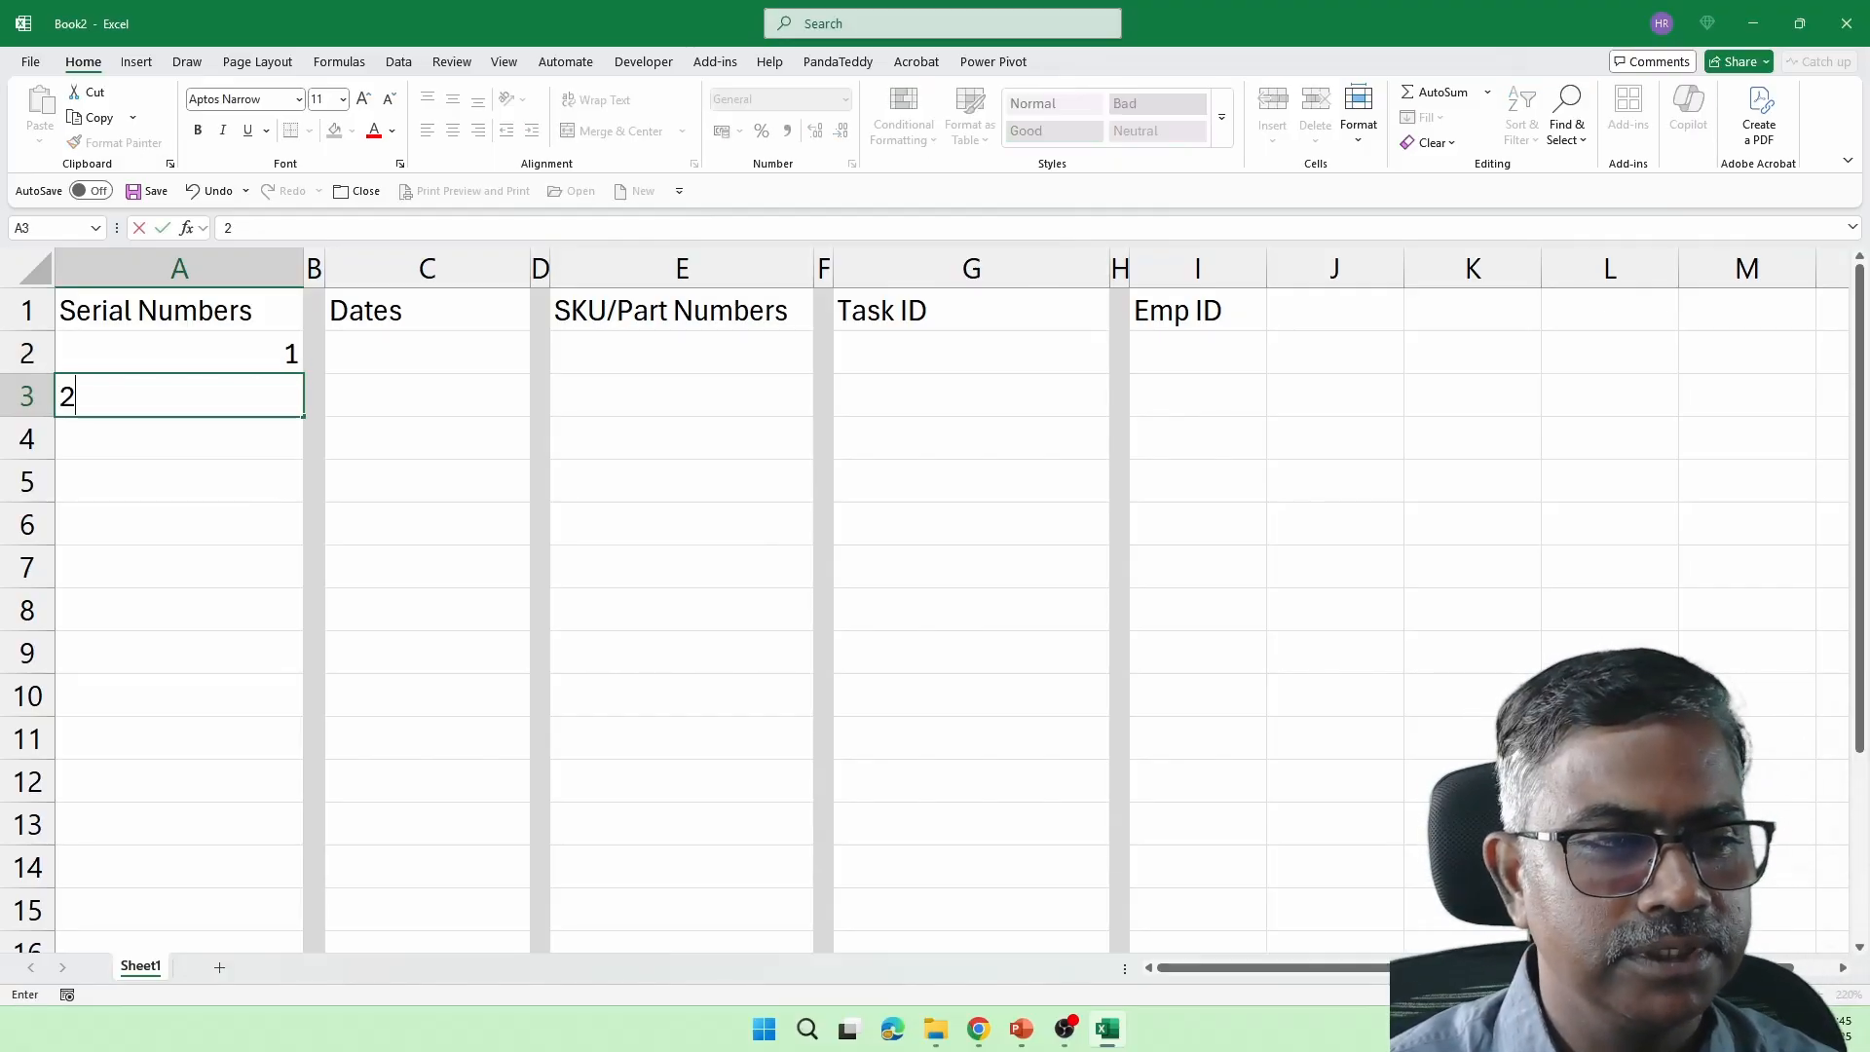
pyautogui.press('Return')
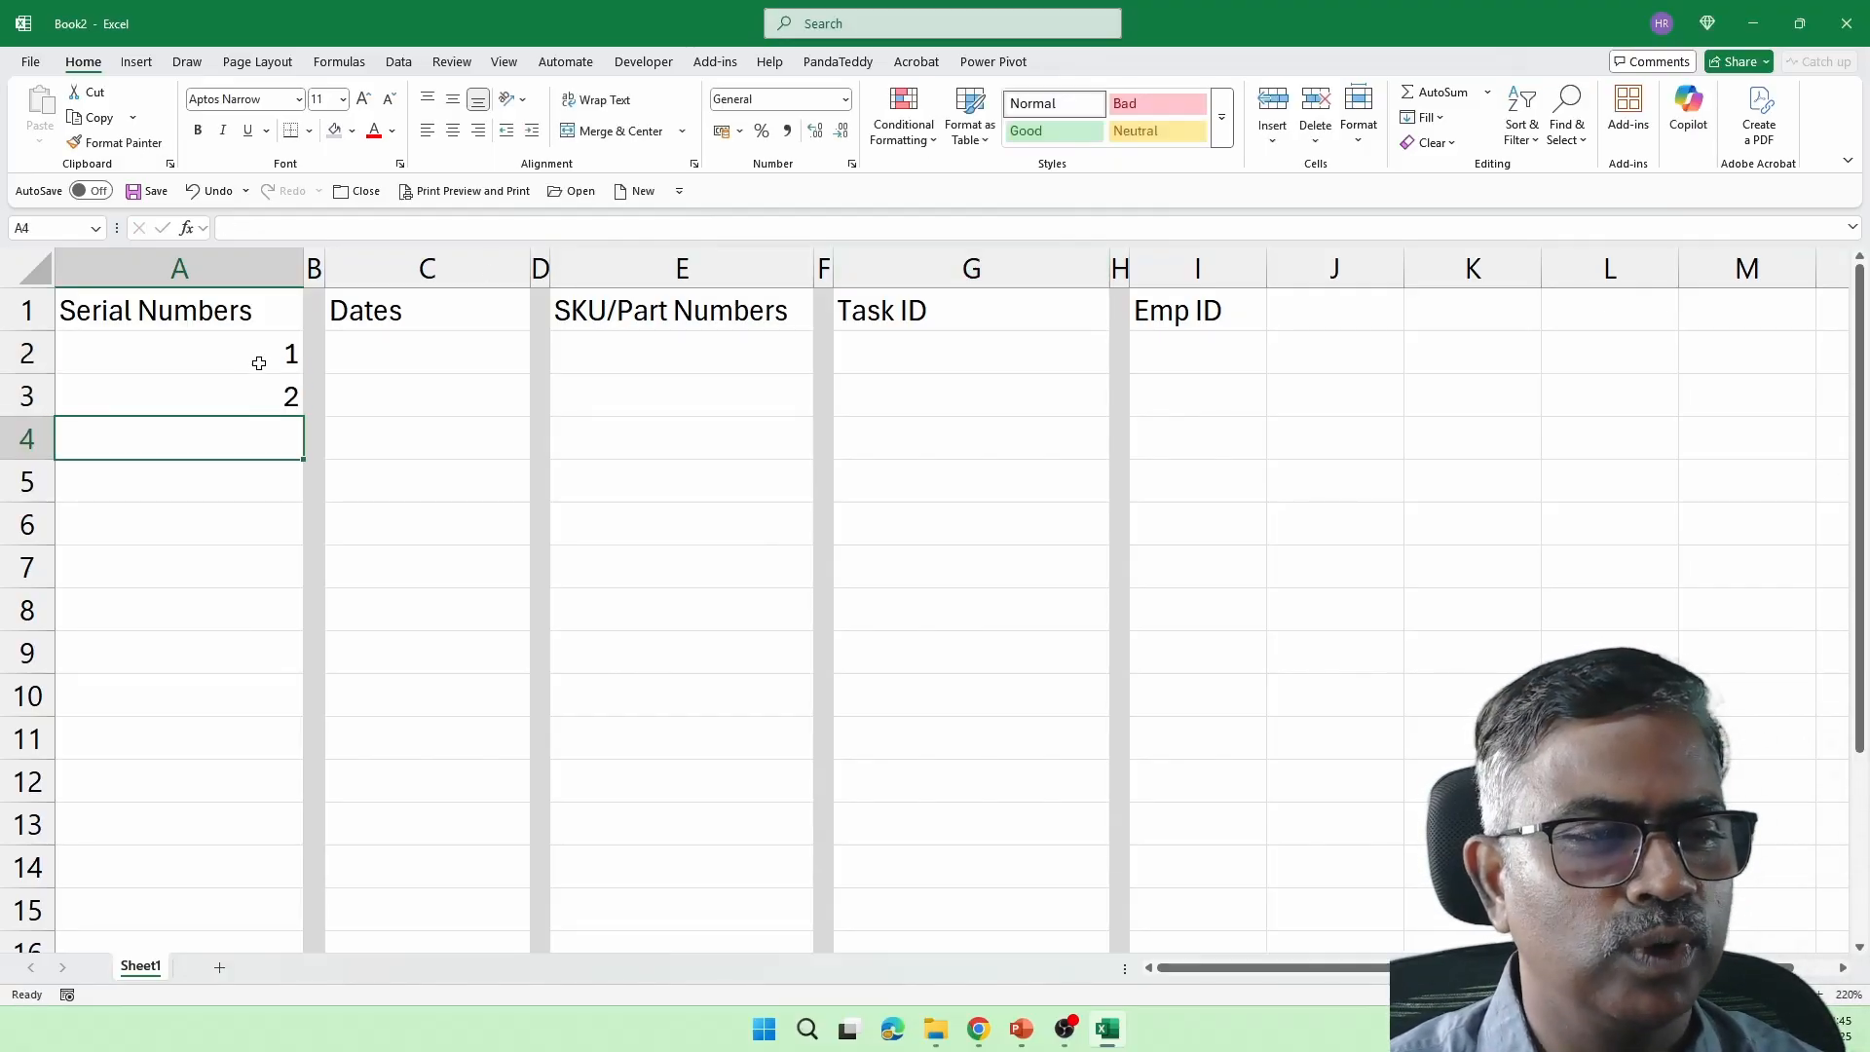
pyautogui.moveTo(258, 362); pyautogui.dragTo(270, 704)
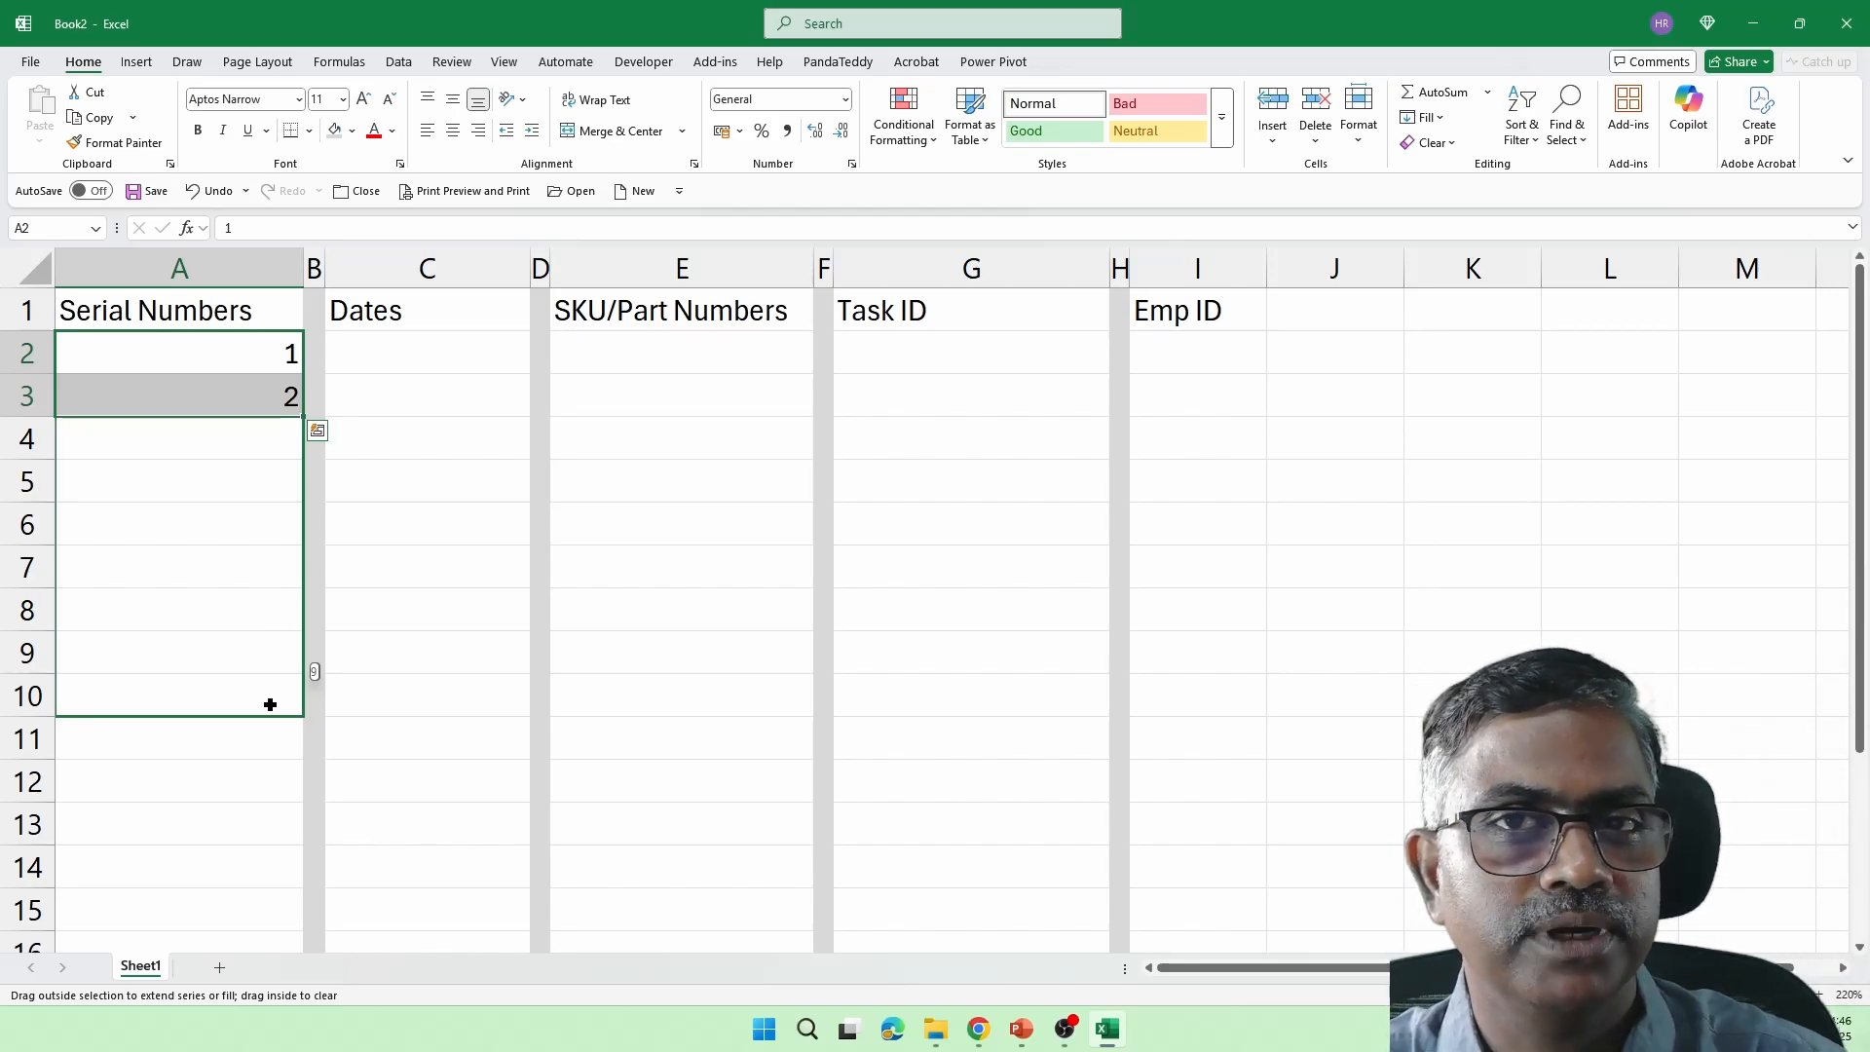
pyautogui.moveTo(270, 704); pyautogui.dragTo(269, 704)
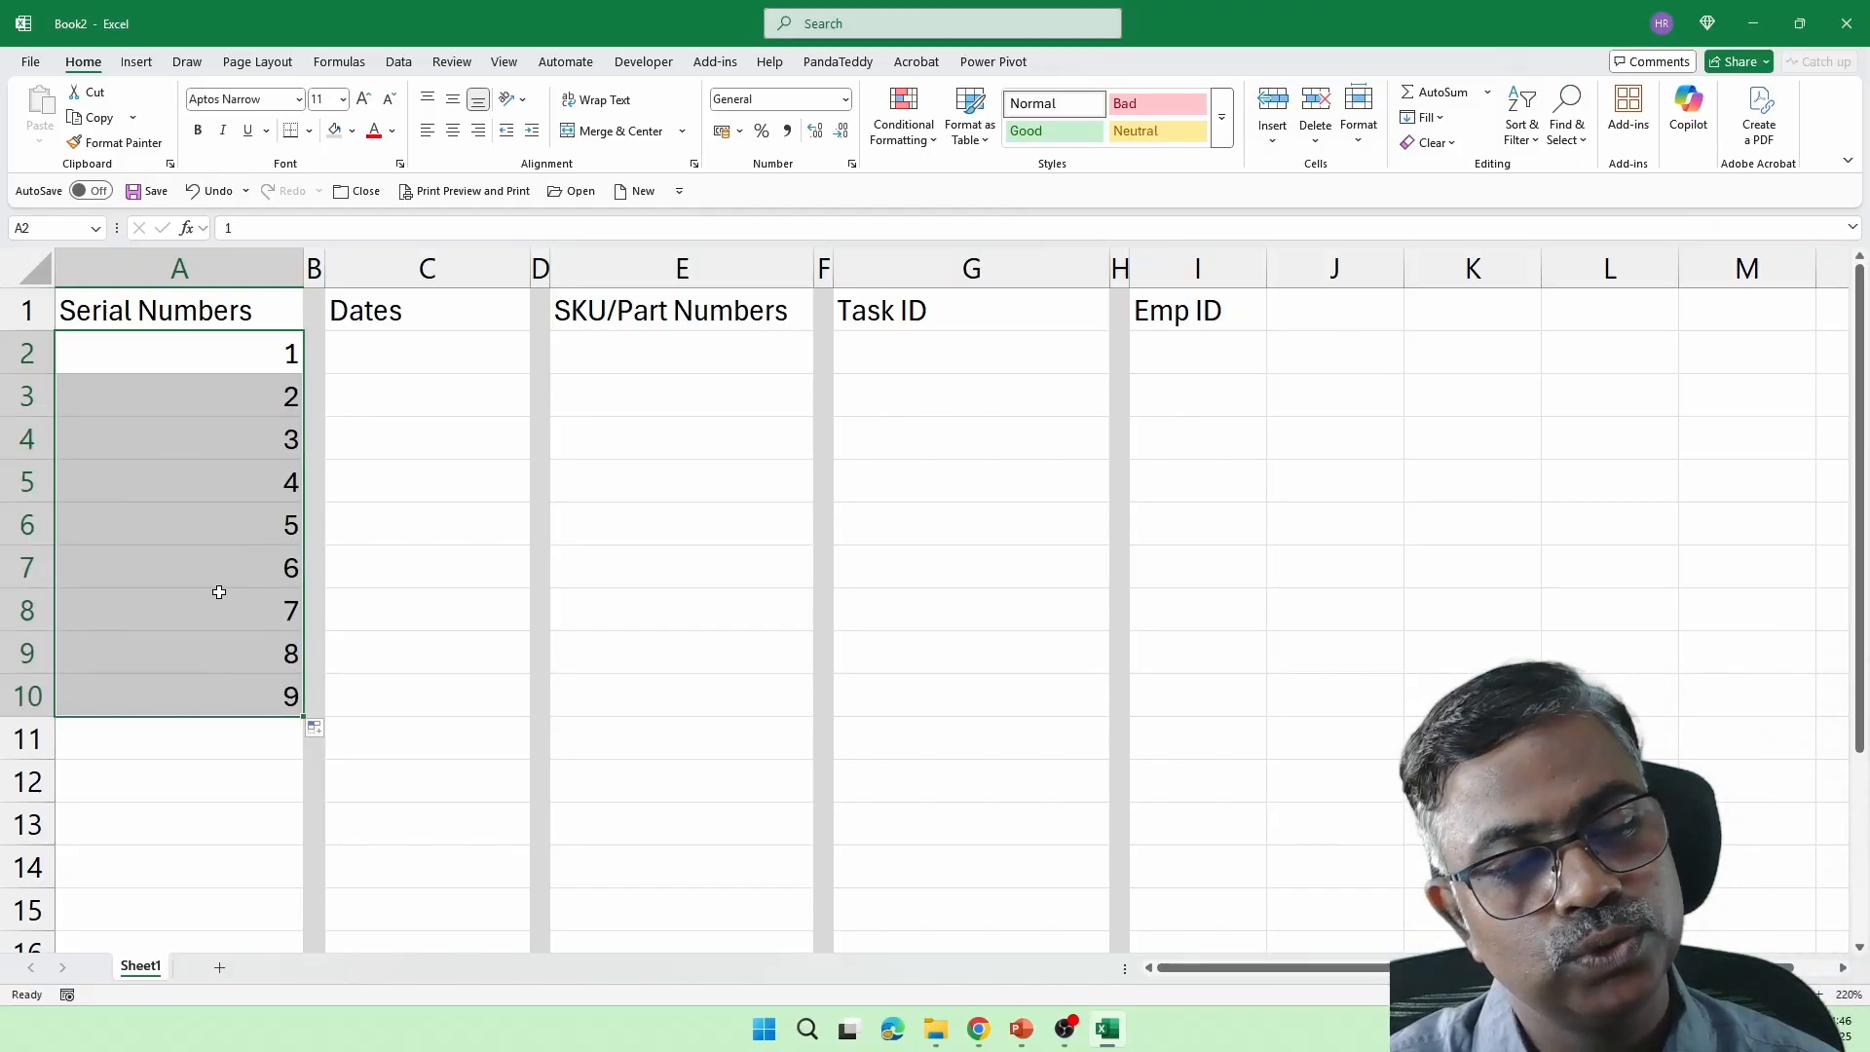
# Delete row 5 and clear the serial numbers from A2:A10
pyautogui.click(20, 484)
pyautogui.rightClick(20, 484)
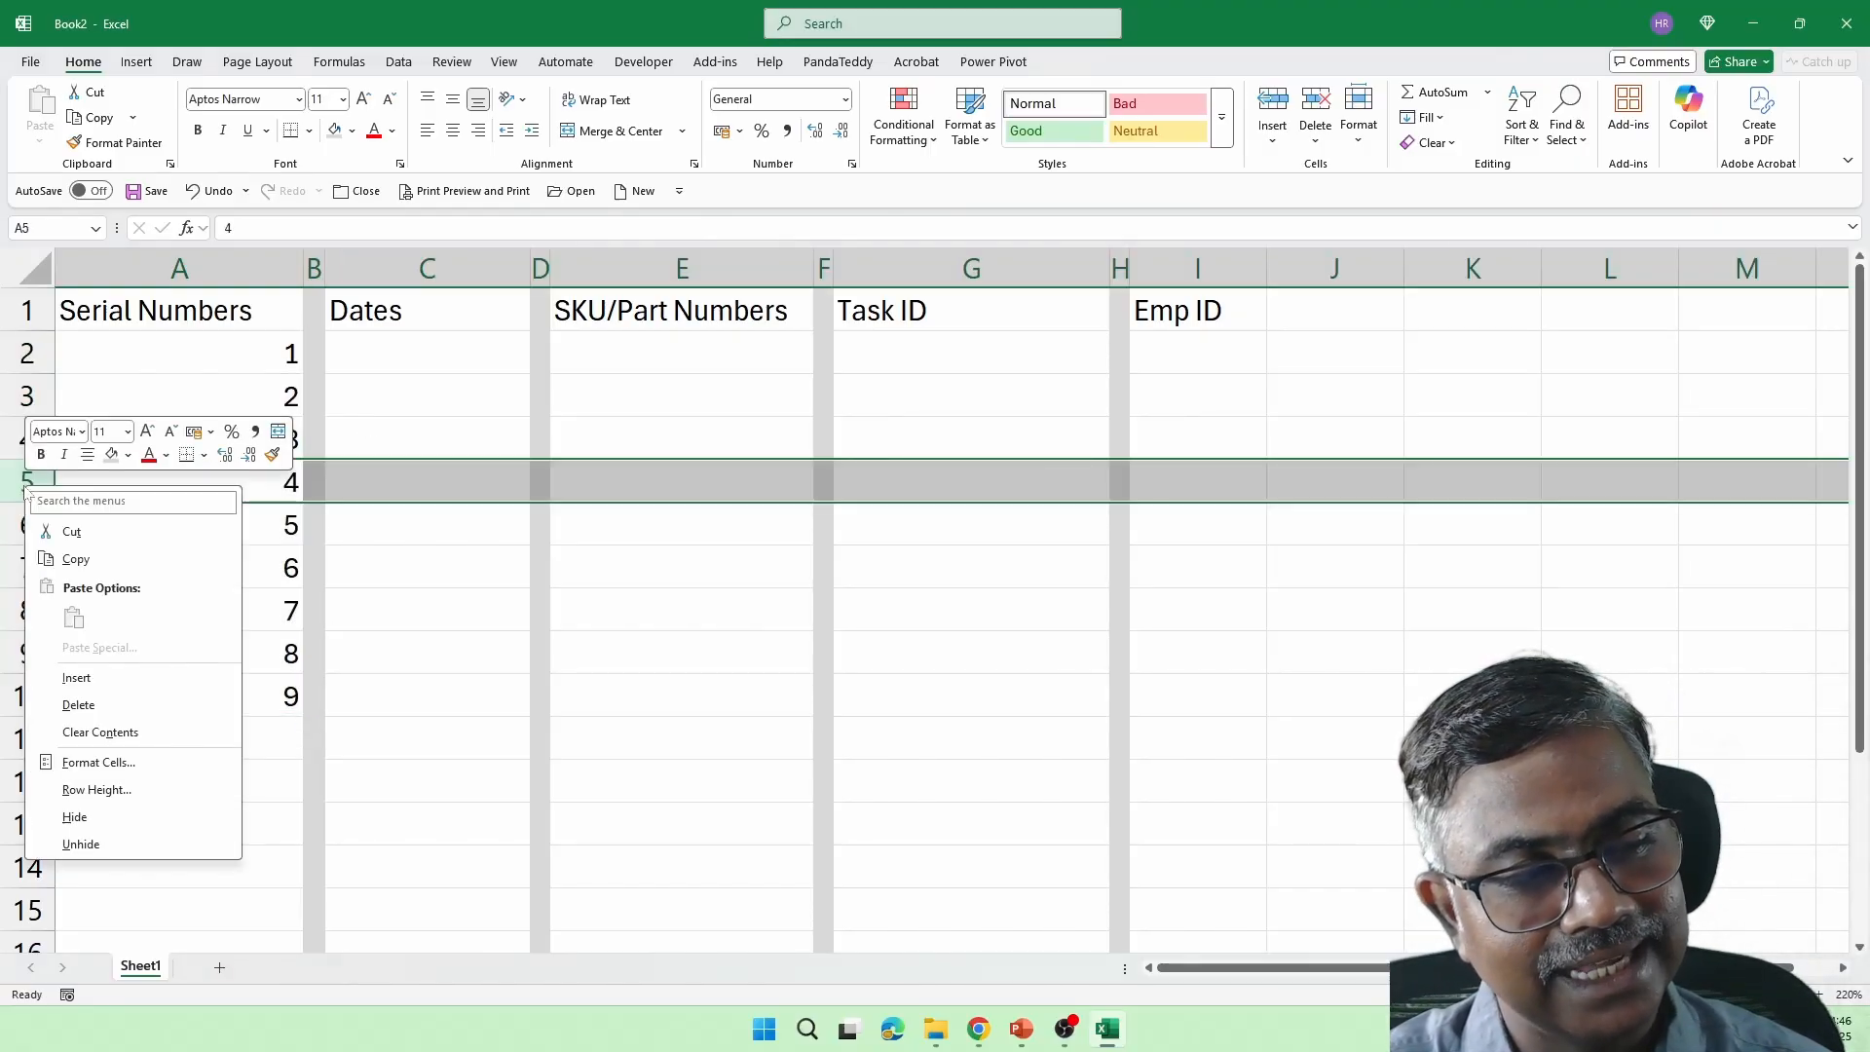
pyautogui.click(92, 707)
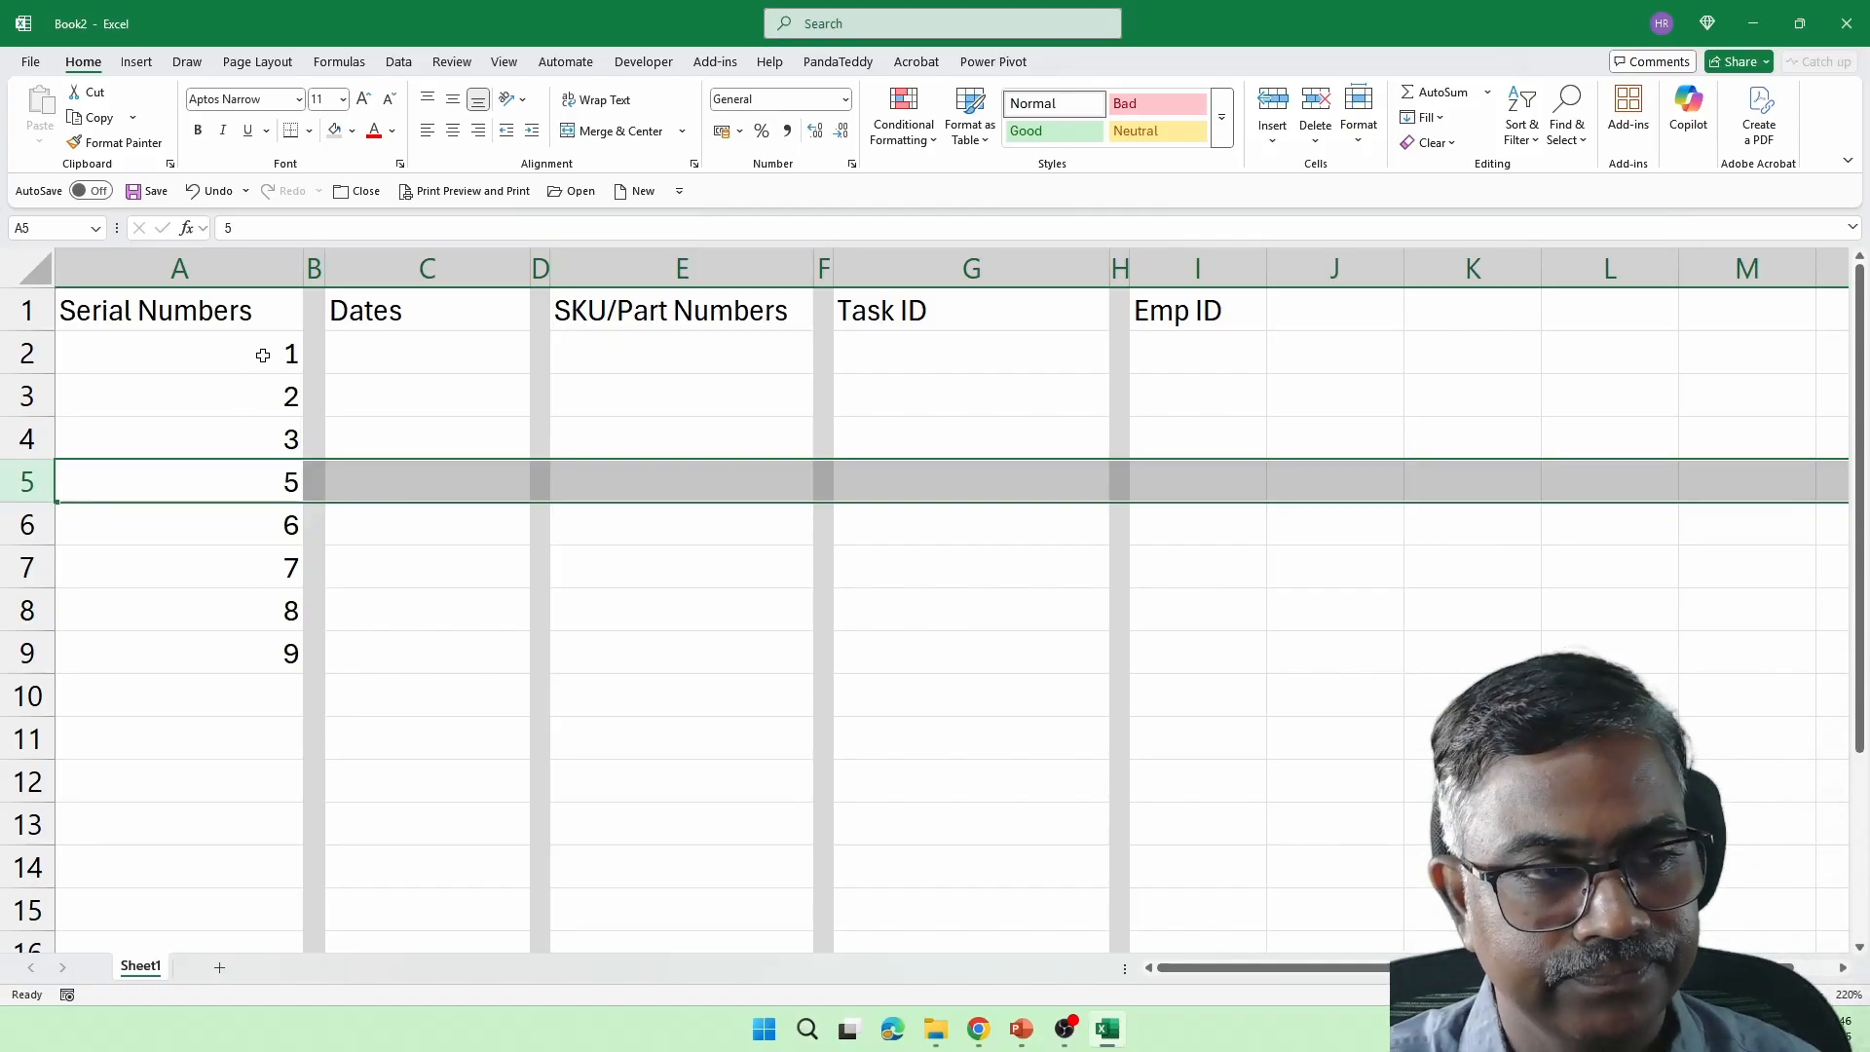
pyautogui.moveTo(263, 353); pyautogui.dragTo(264, 701)
pyautogui.press('Delete')
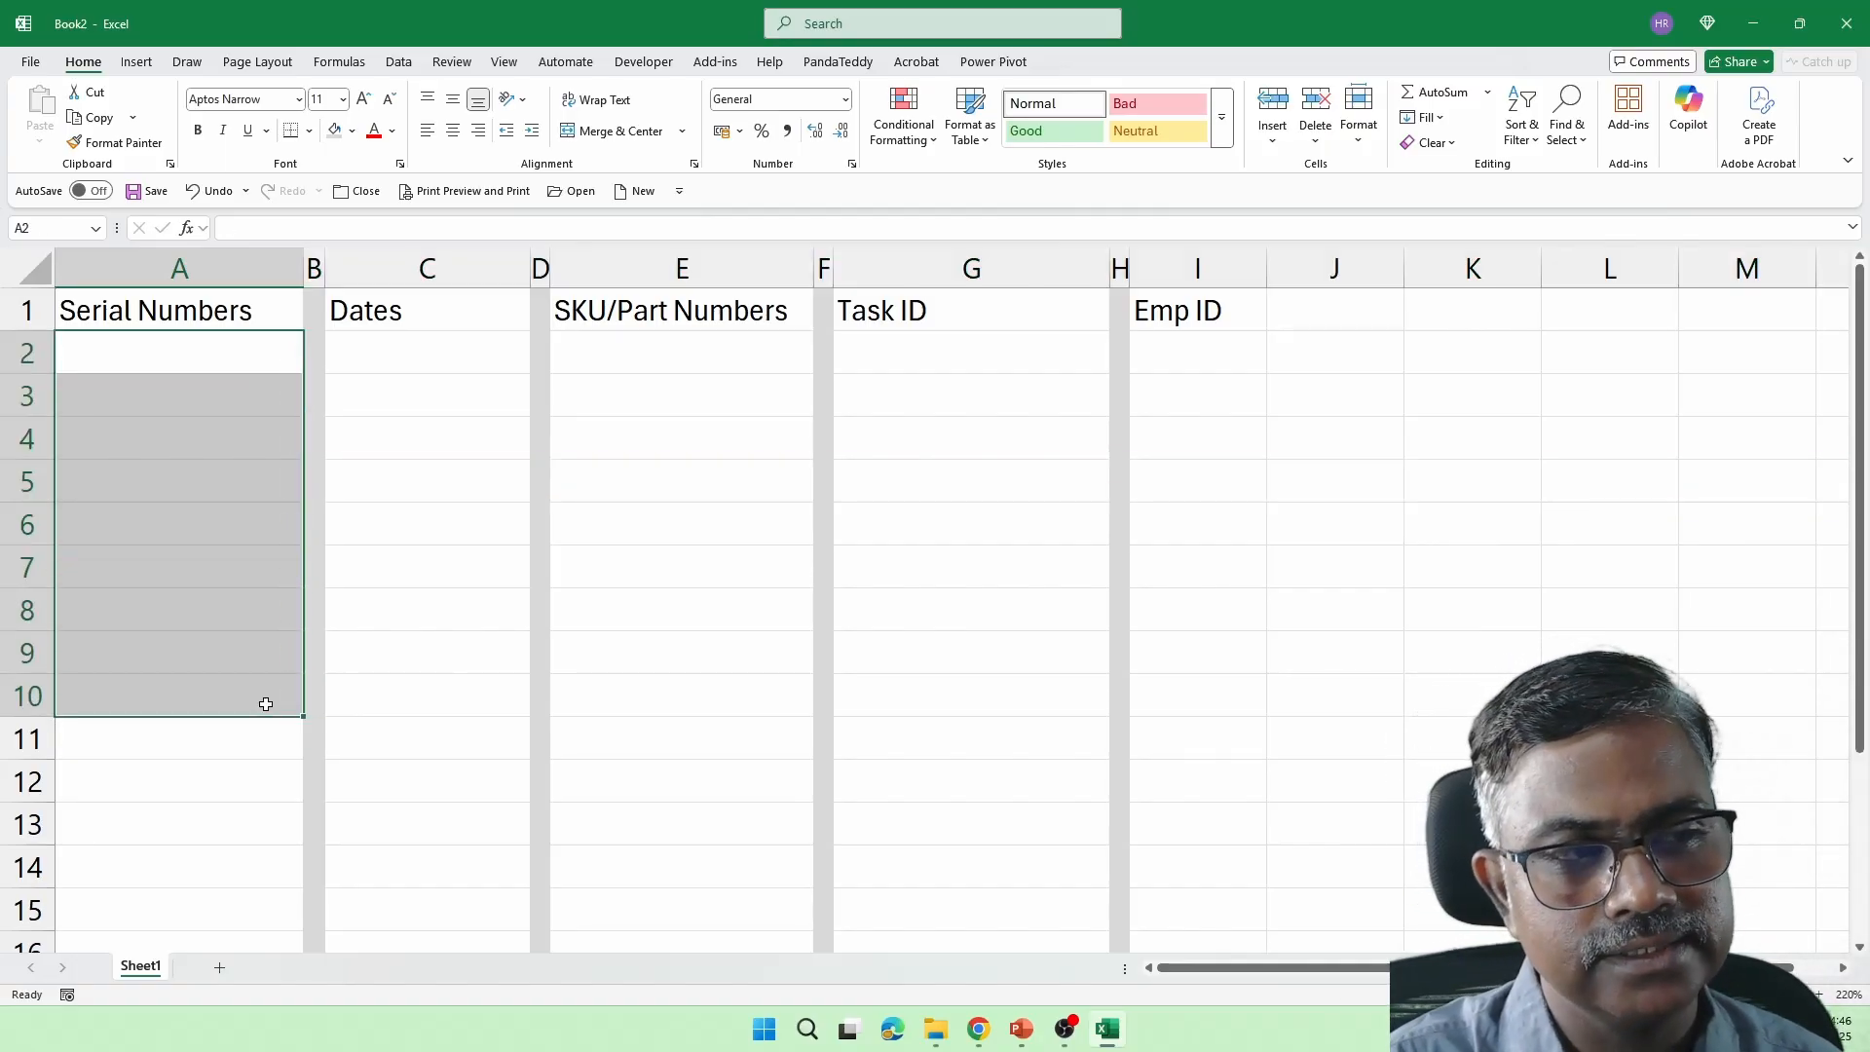
# Enter 1 in A2 and the formula =A2+1 in A3, filling the formula down to A13
pyautogui.hotkey('shift', 'BackSpace')
pyautogui.write('1')
pyautogui.press('Return')
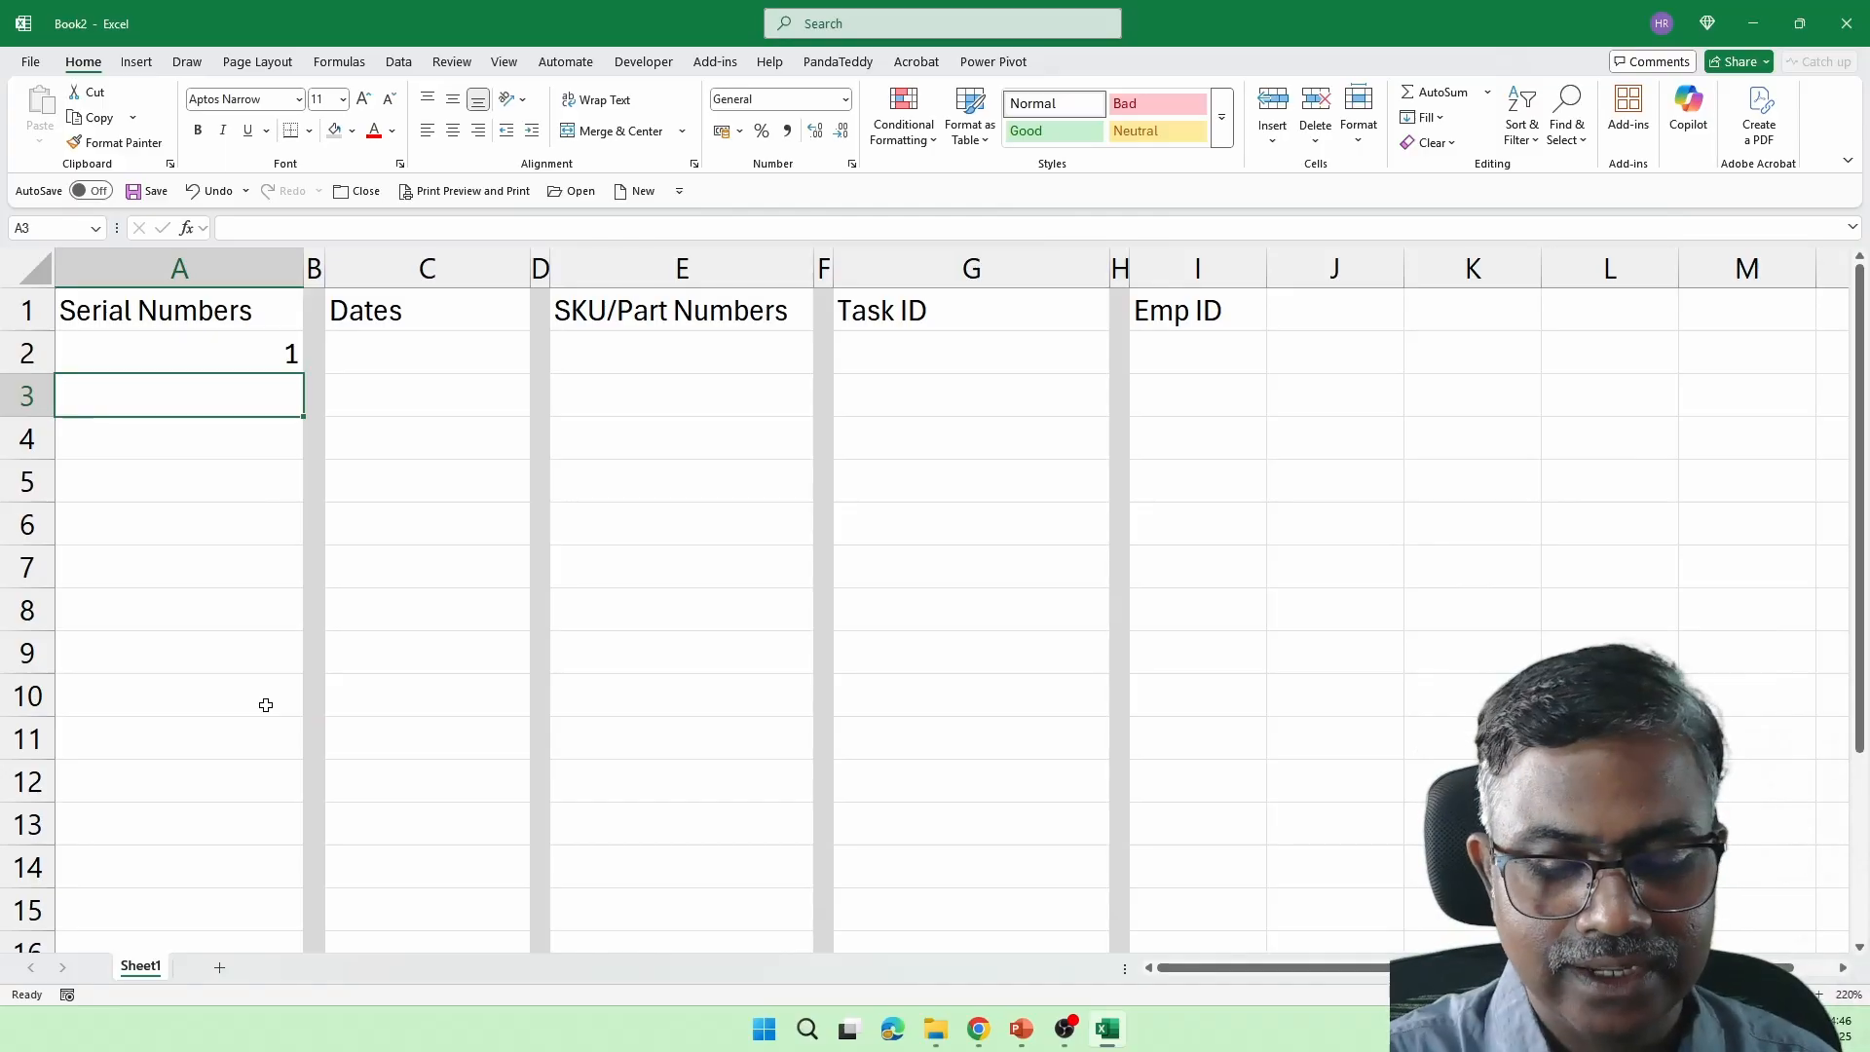
pyautogui.write('=A2+')
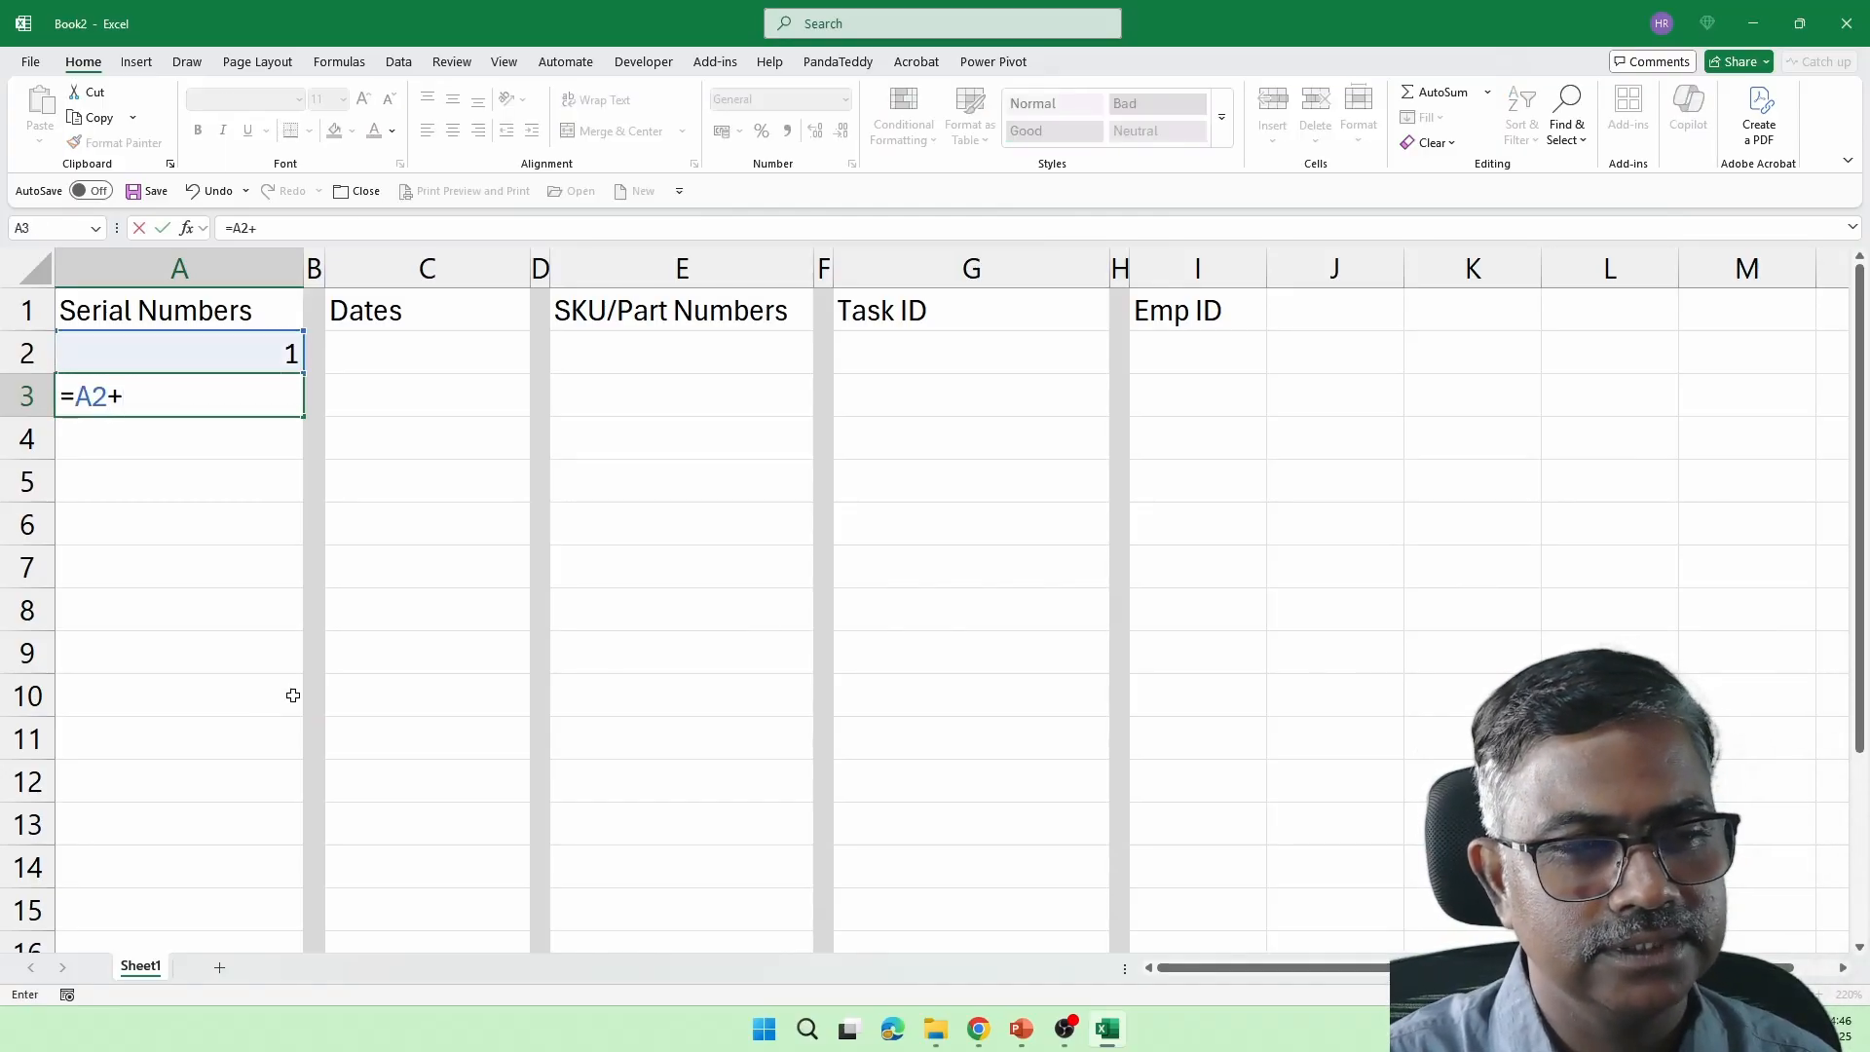
pyautogui.write('1')
pyautogui.press('Return')
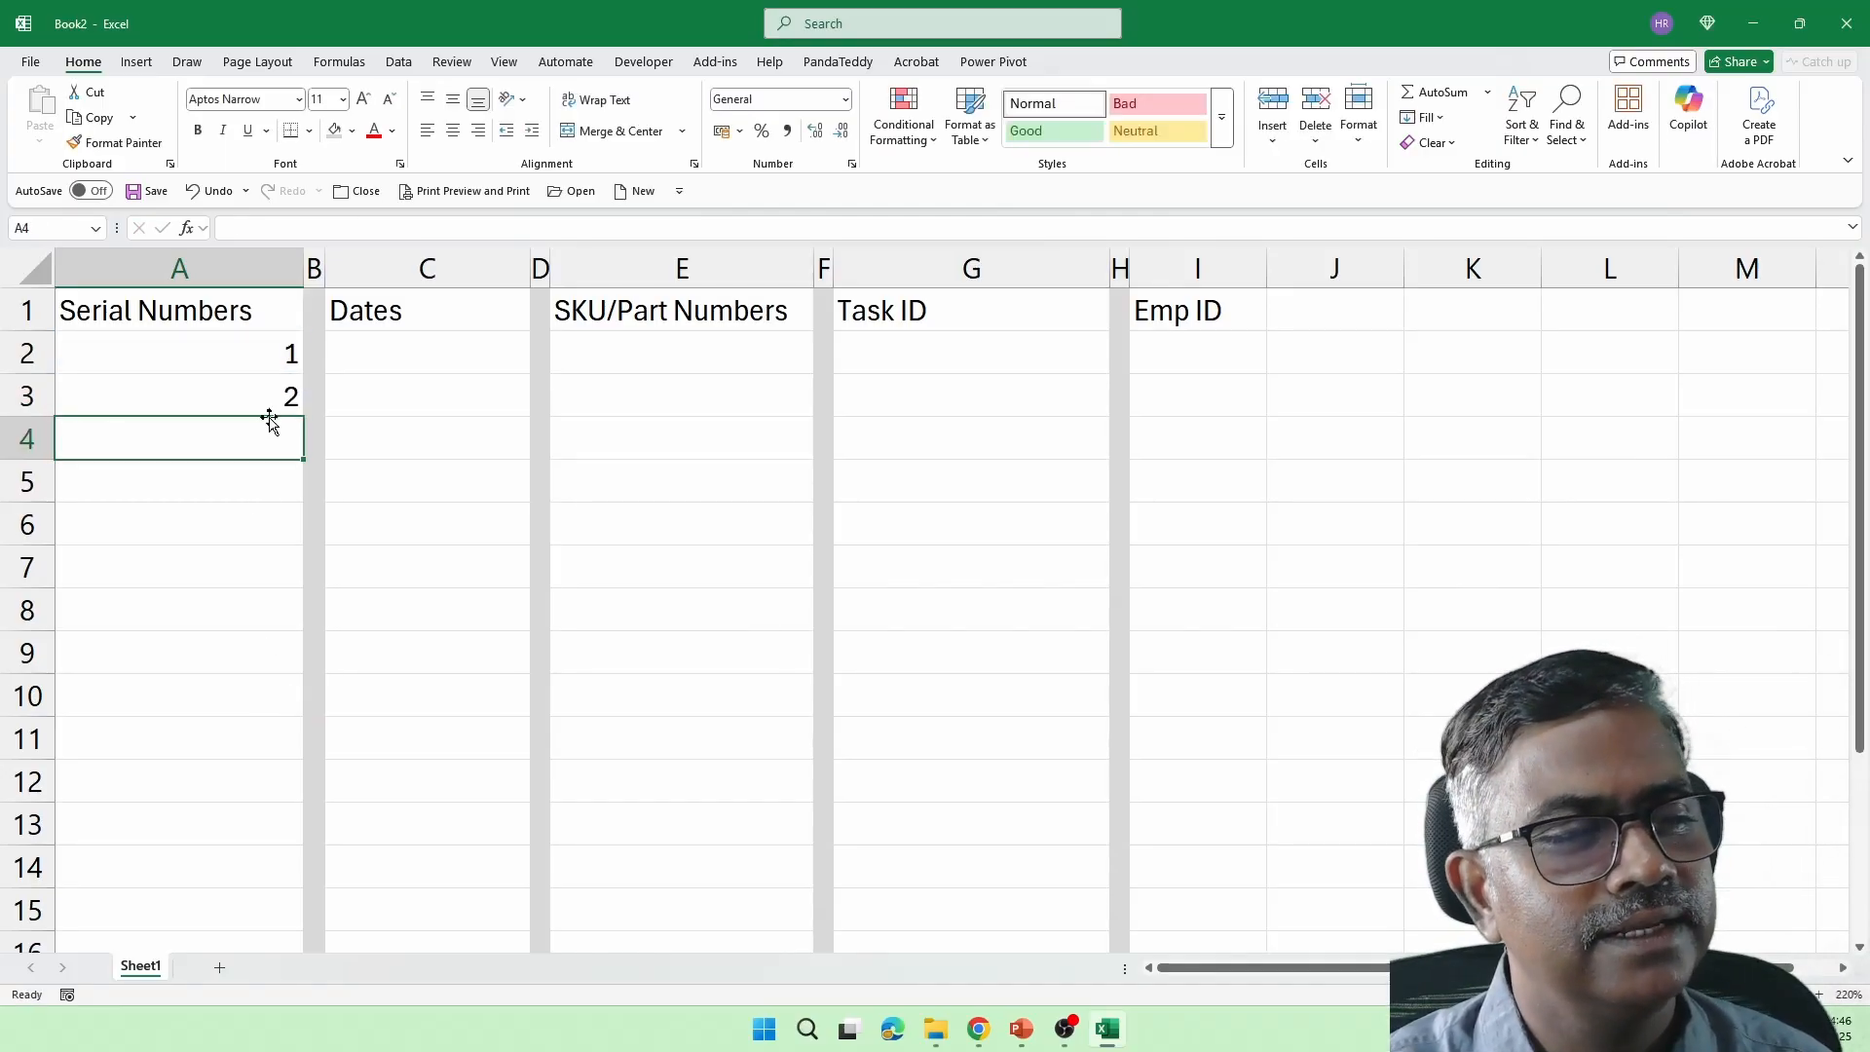
pyautogui.click(275, 391)
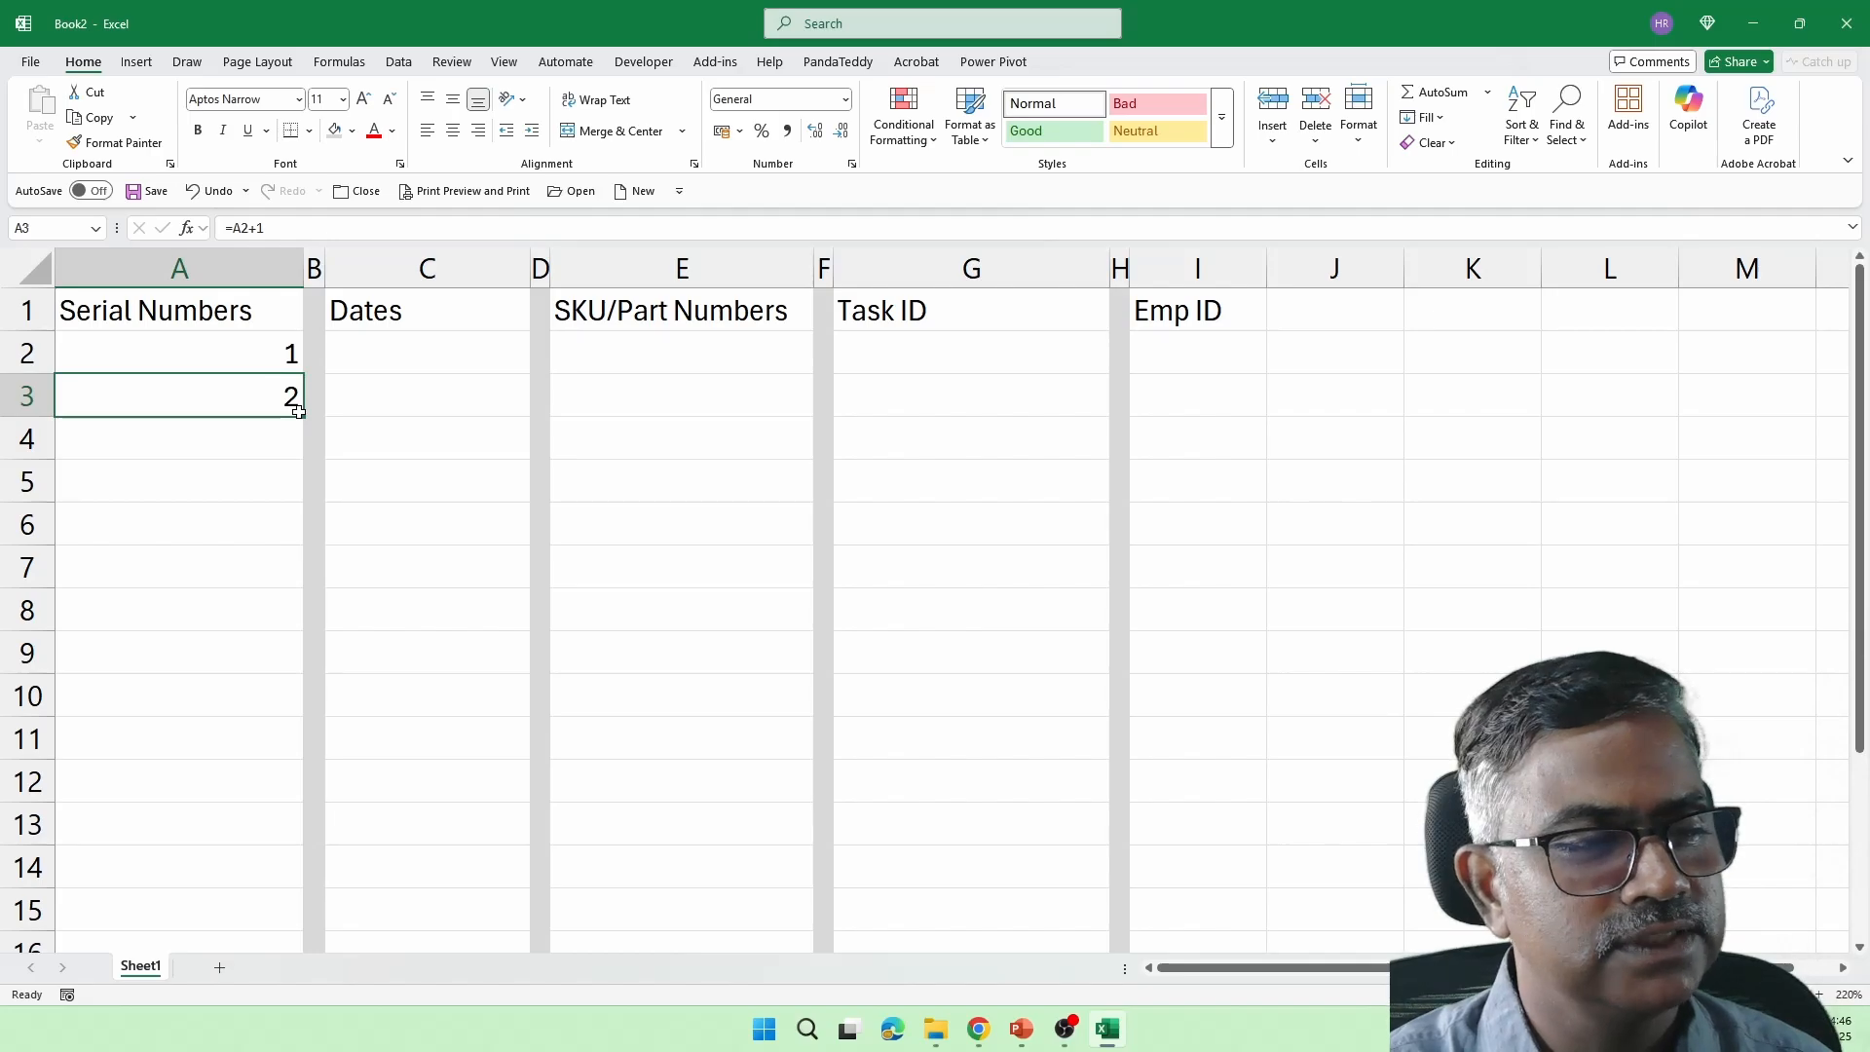
pyautogui.moveTo(298, 411); pyautogui.dragTo(269, 836)
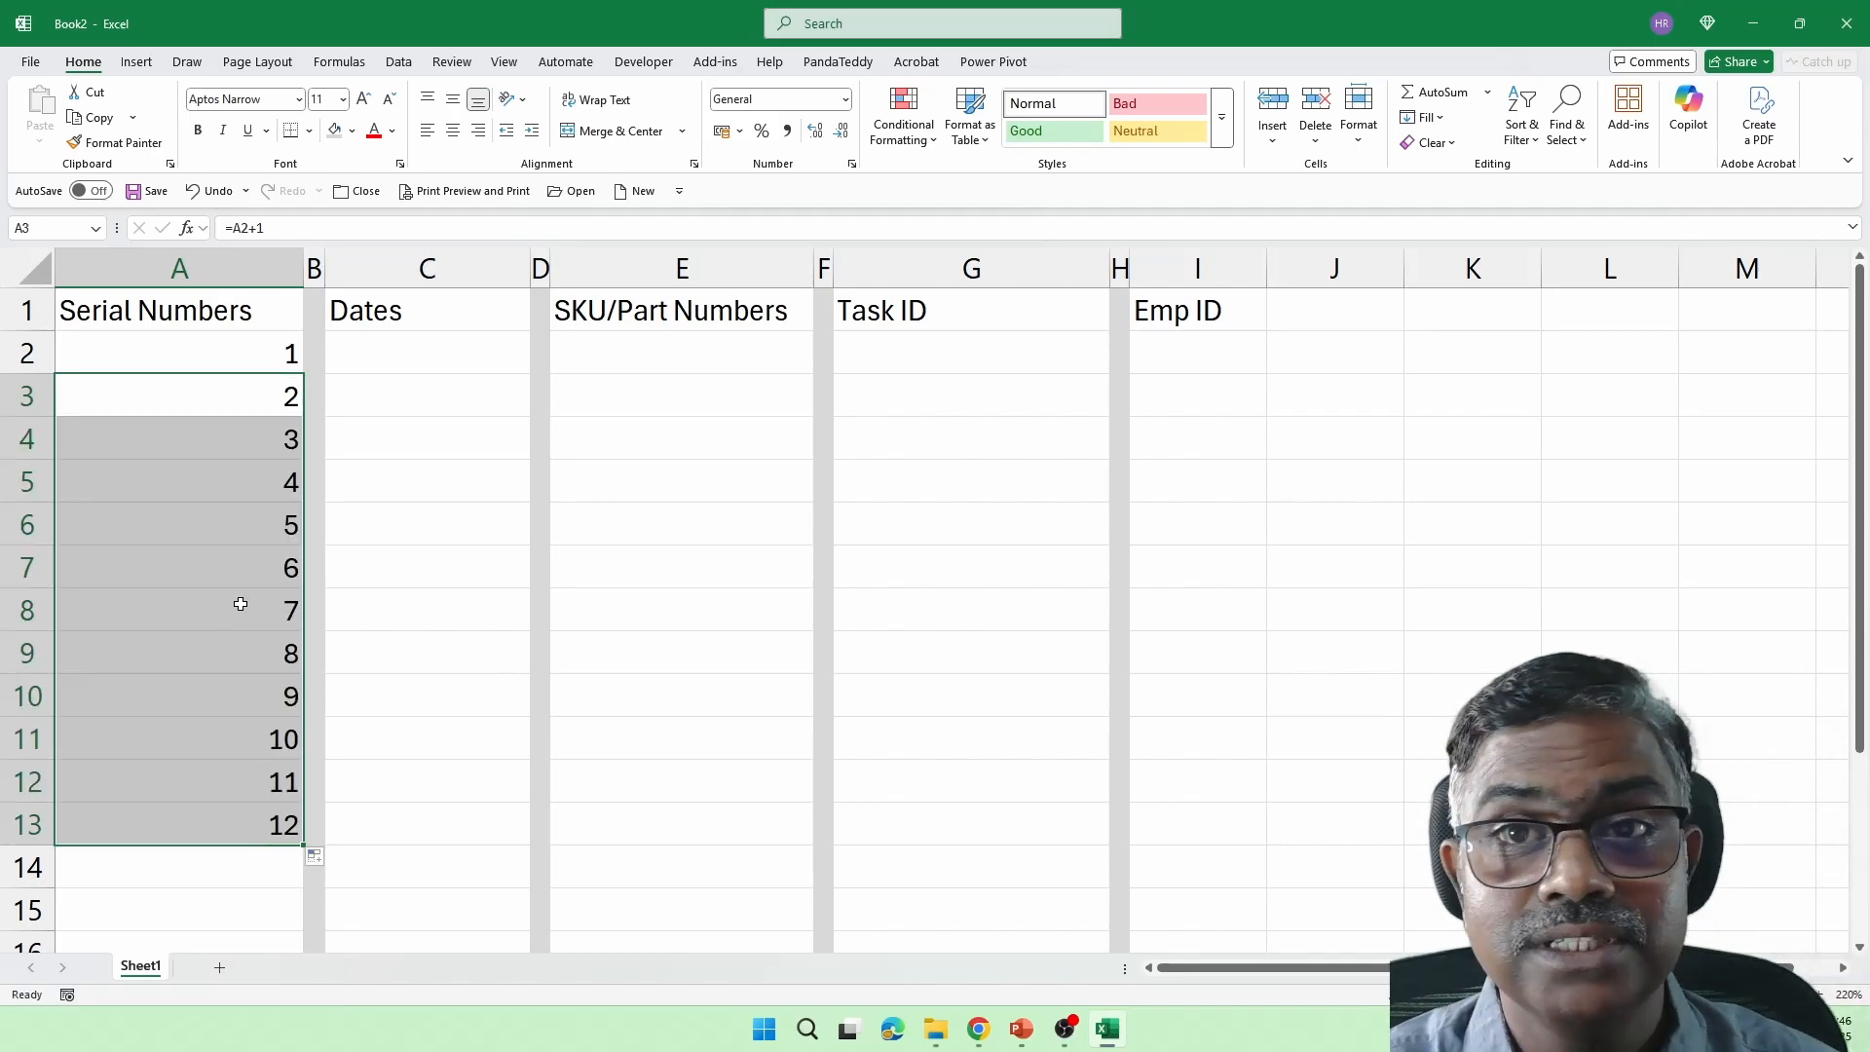
# Delete row 7 to test the formula-based serial numbers
pyautogui.click(230, 554)
pyautogui.click(35, 565)
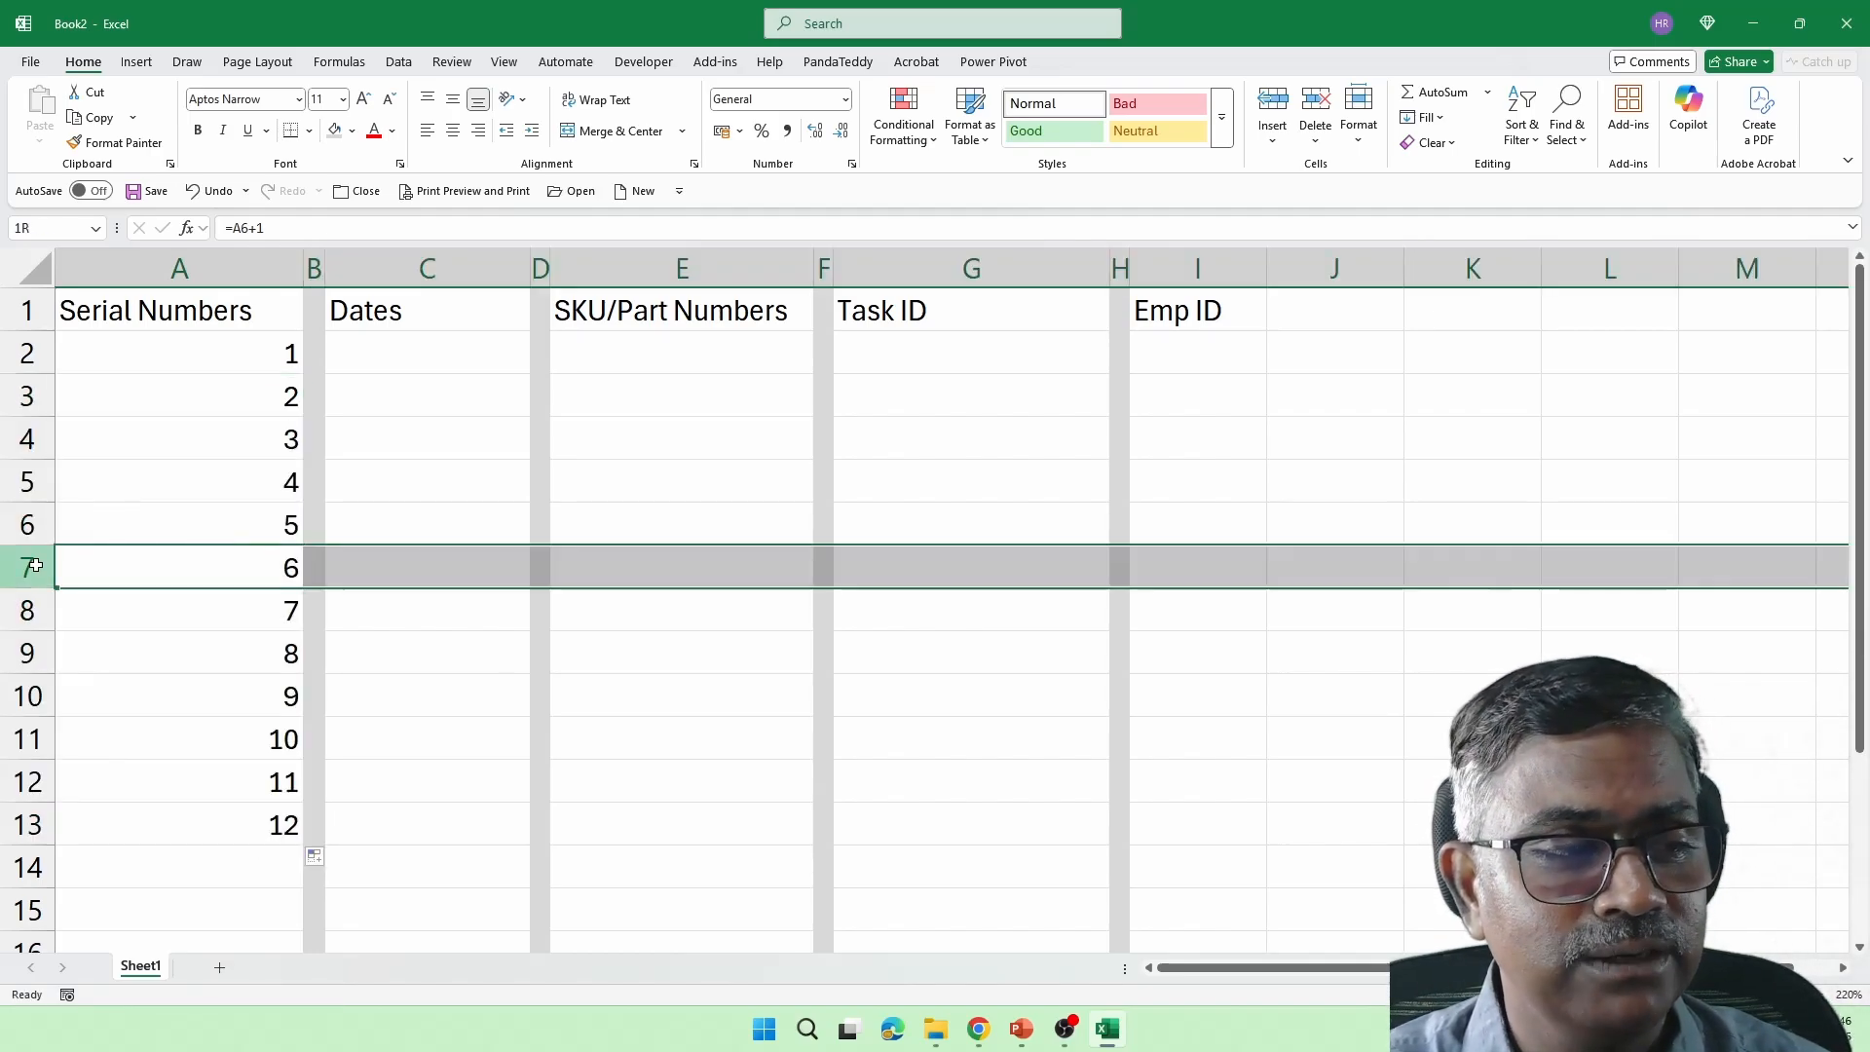
pyautogui.rightClick(35, 565)
pyautogui.click(107, 784)
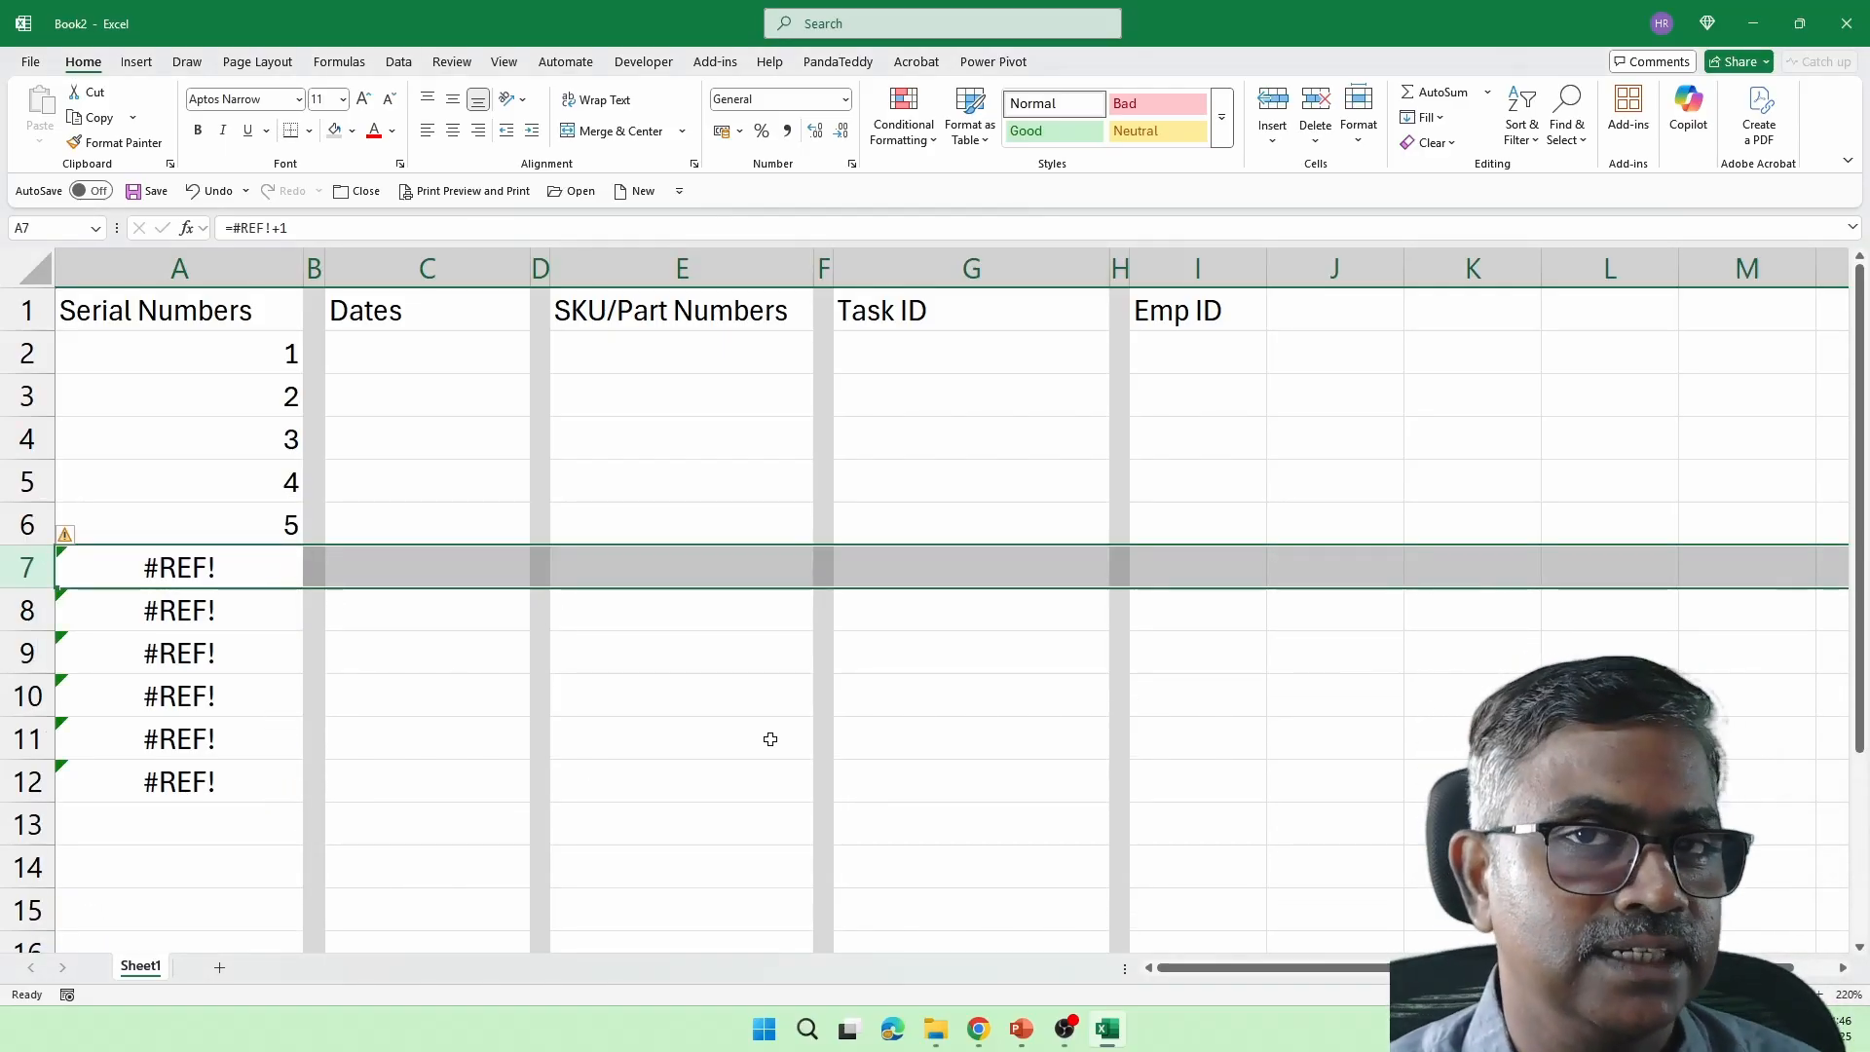
# Undo the row deletion and the formula fill, and clear A2:A3
pyautogui.hotkey('ctrl', 'z')
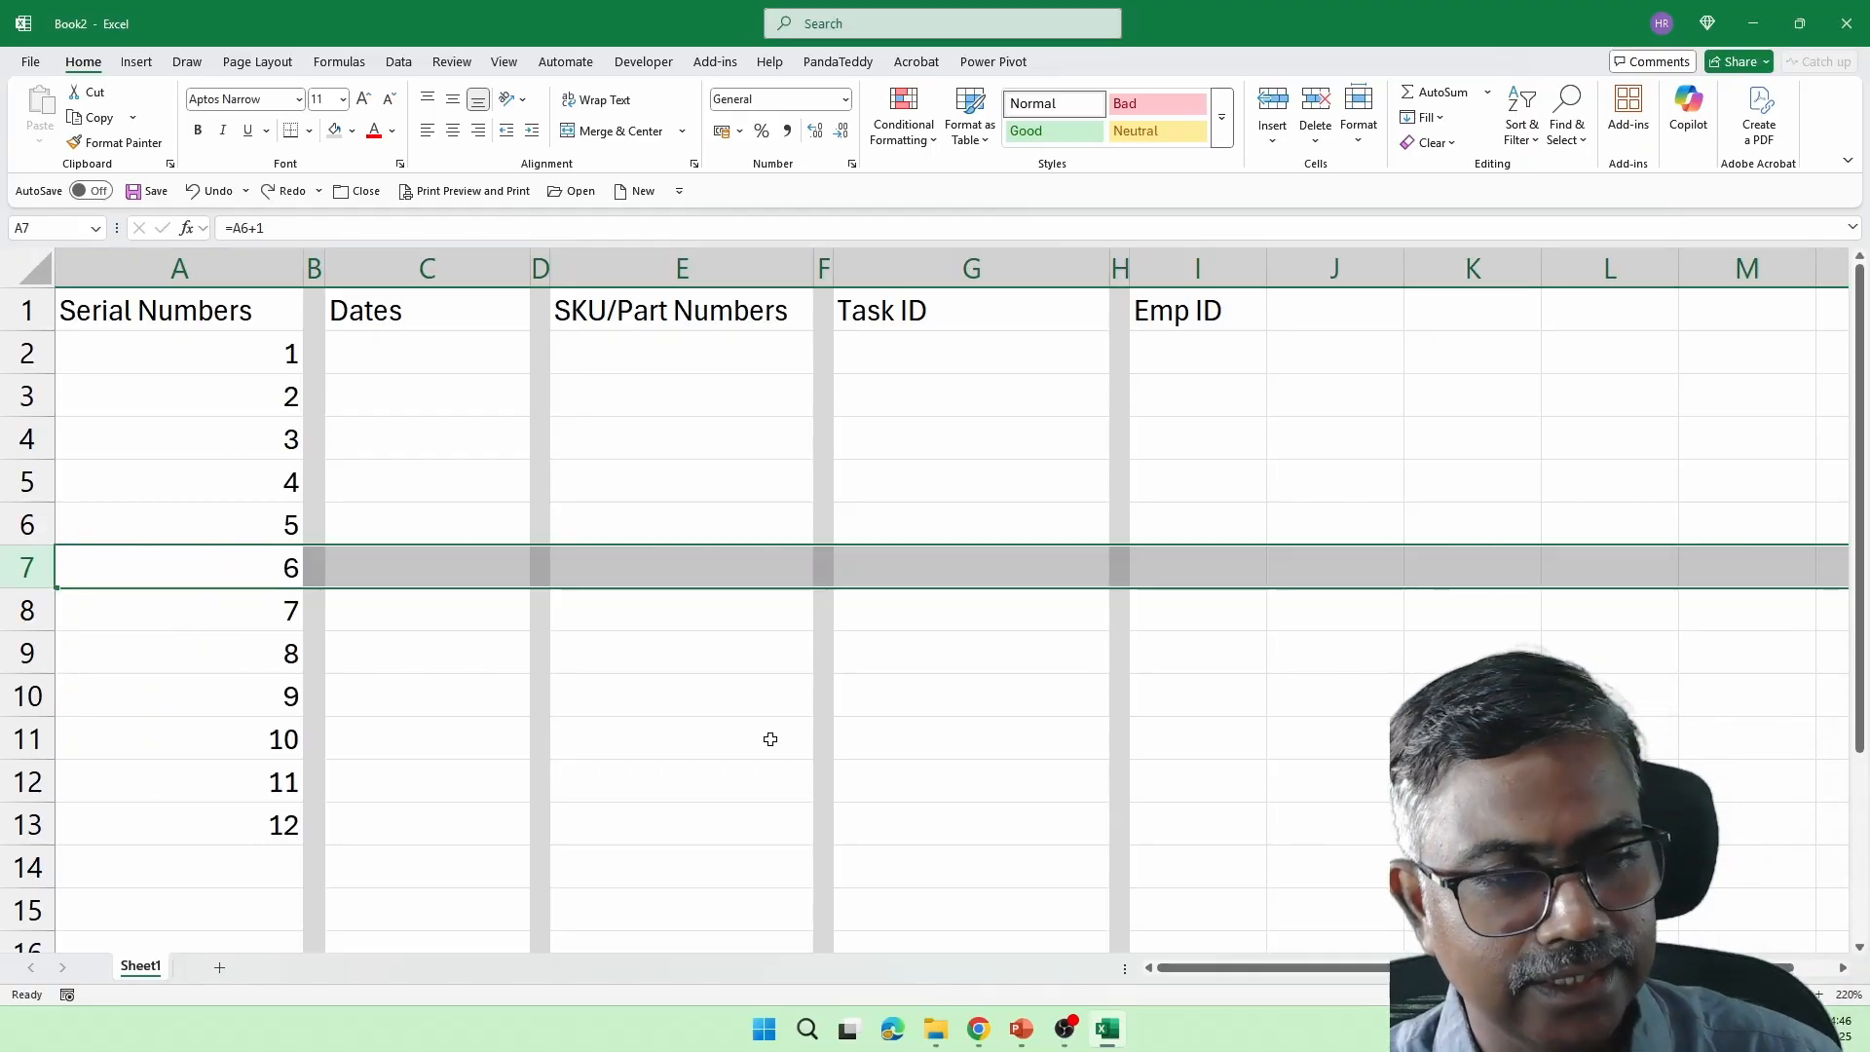
pyautogui.hotkey('ctrl', 'z')
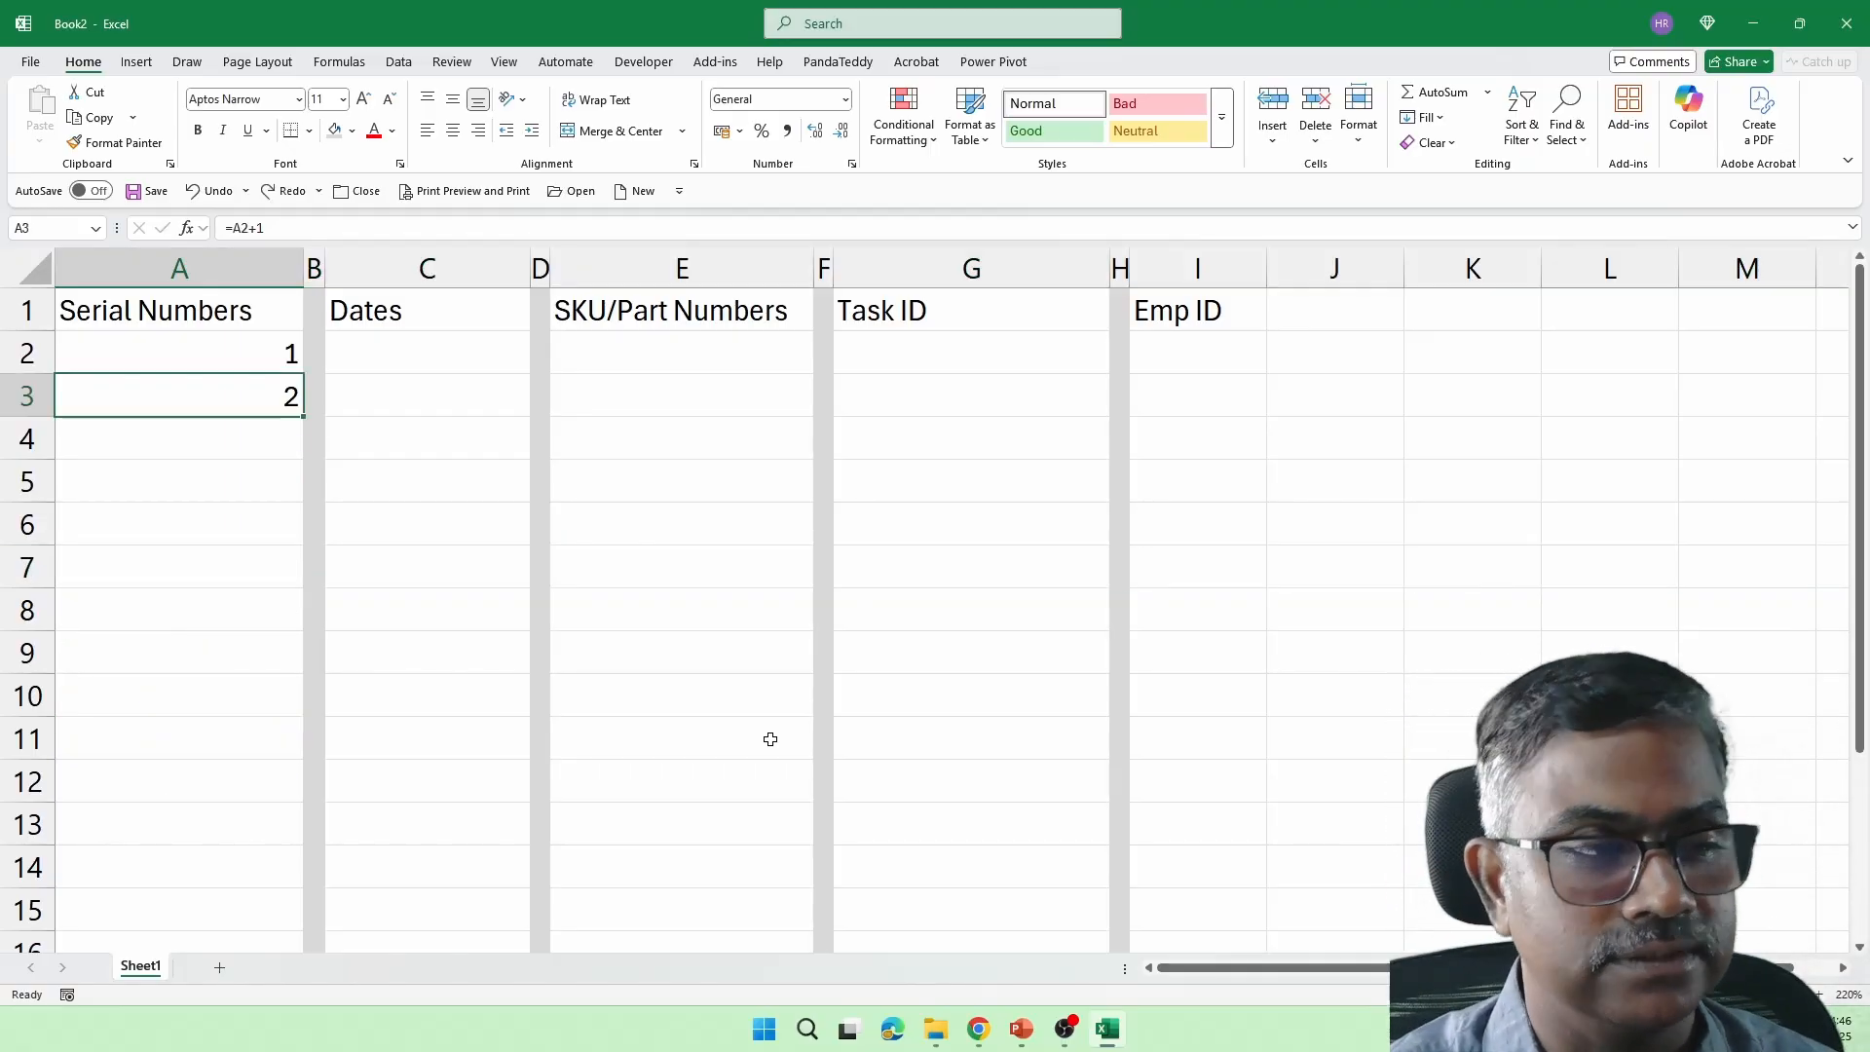
pyautogui.press('Up')
pyautogui.hotkey('shift', 'Down')
pyautogui.press('Delete')
pyautogui.press('Down')
pyautogui.press('Up')
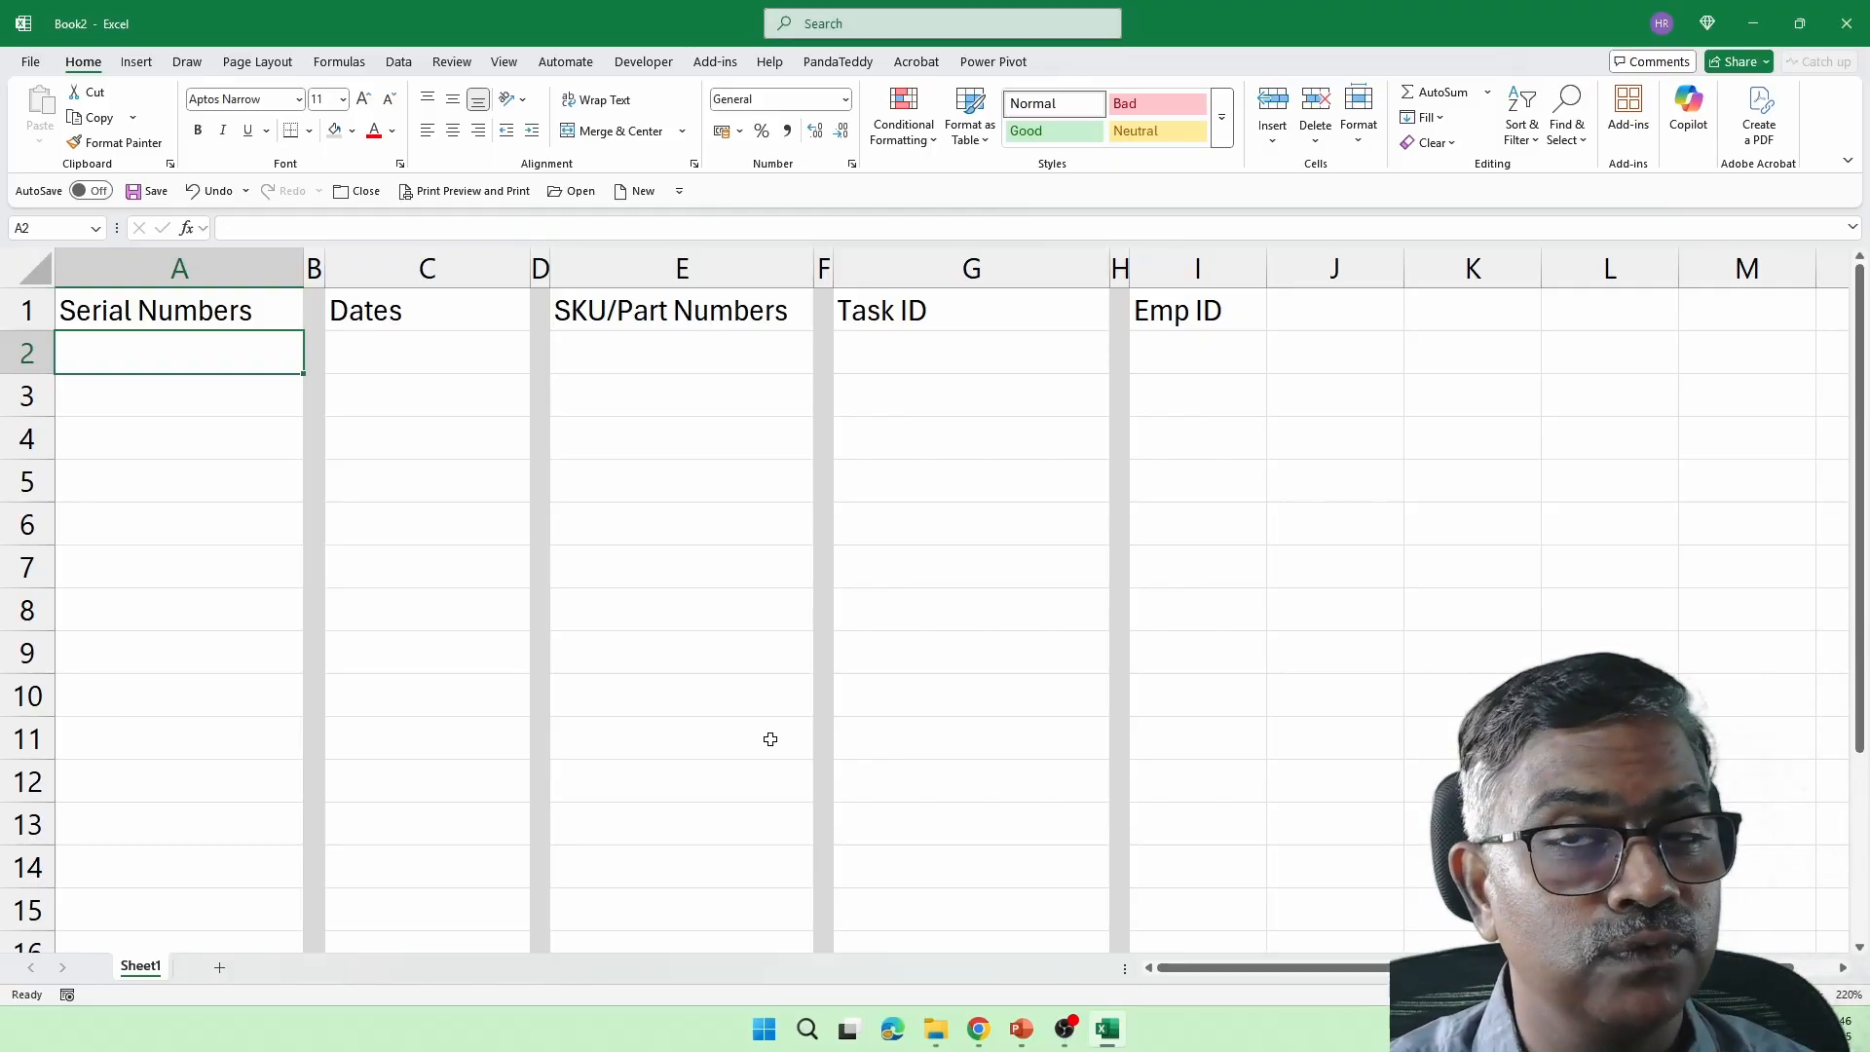
# Generate 20 serial numbers from A2 with the formula =SEQUENCE(20) and look through the spilled list
pyautogui.write('=sequ')
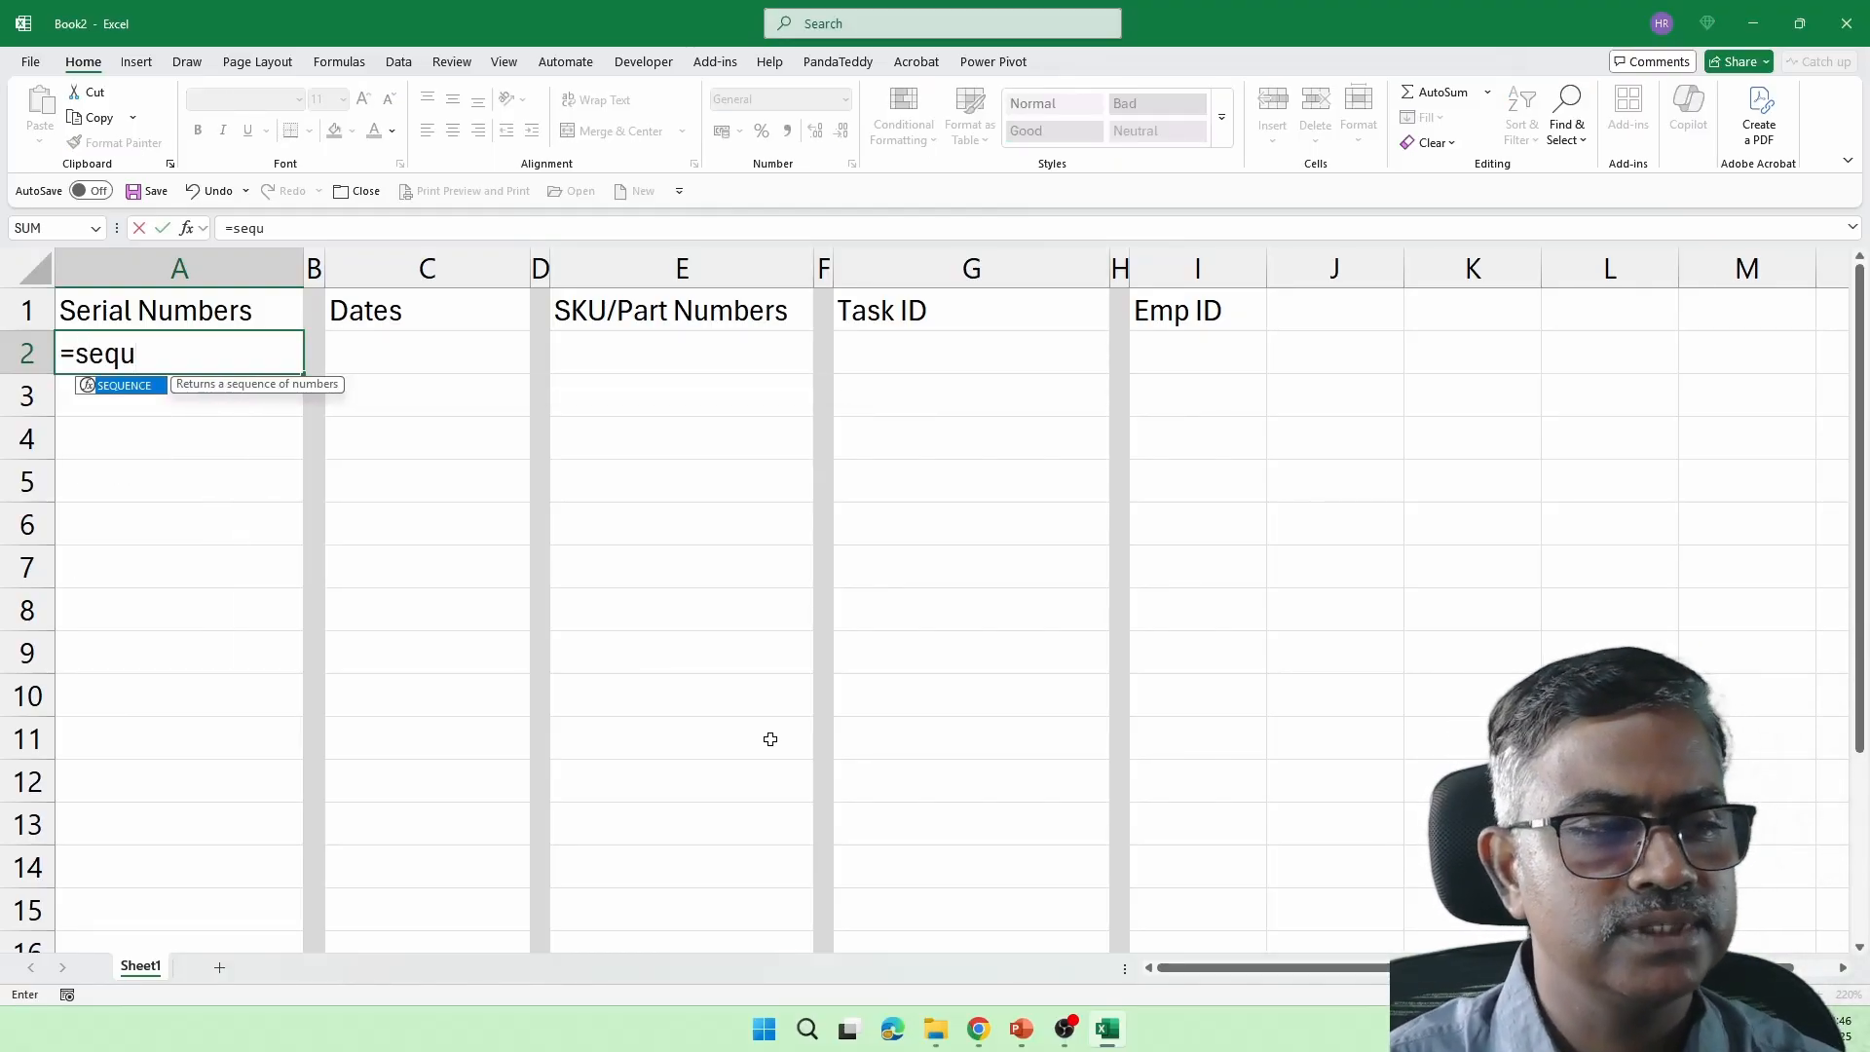
pyautogui.press('Tab')
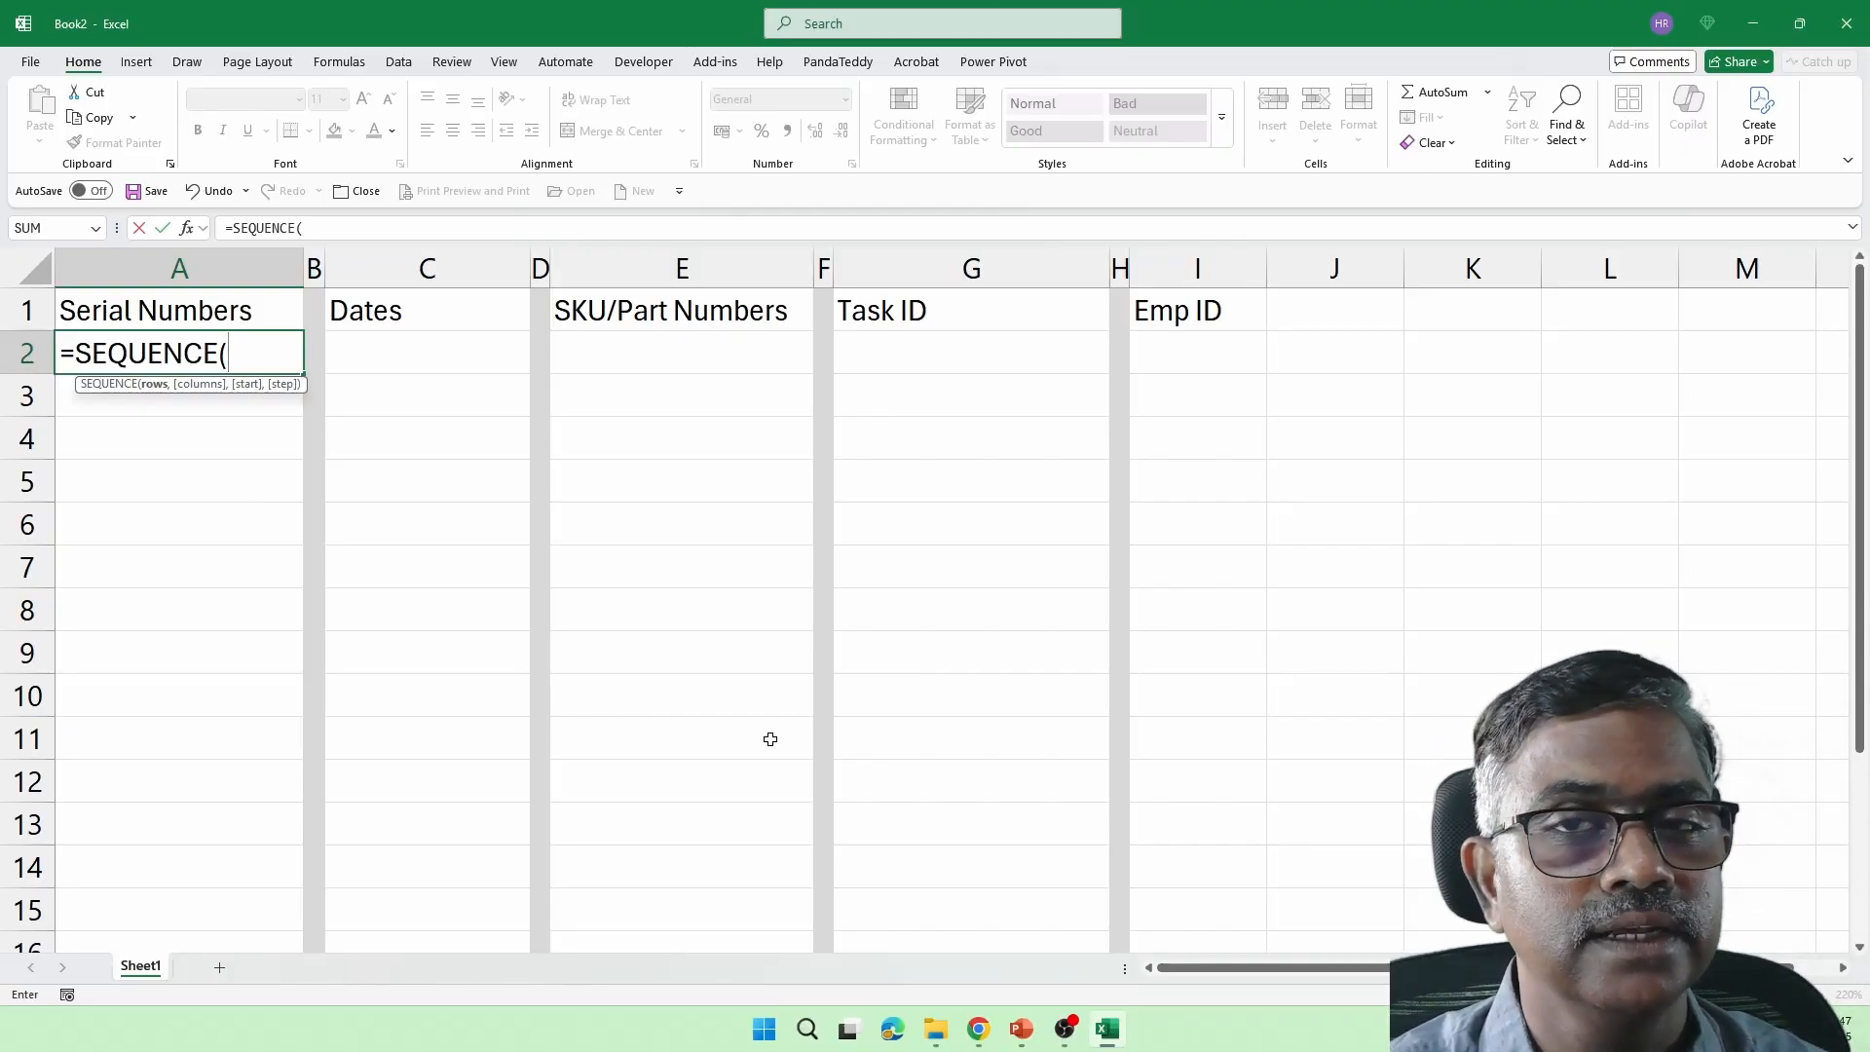
pyautogui.write('20')
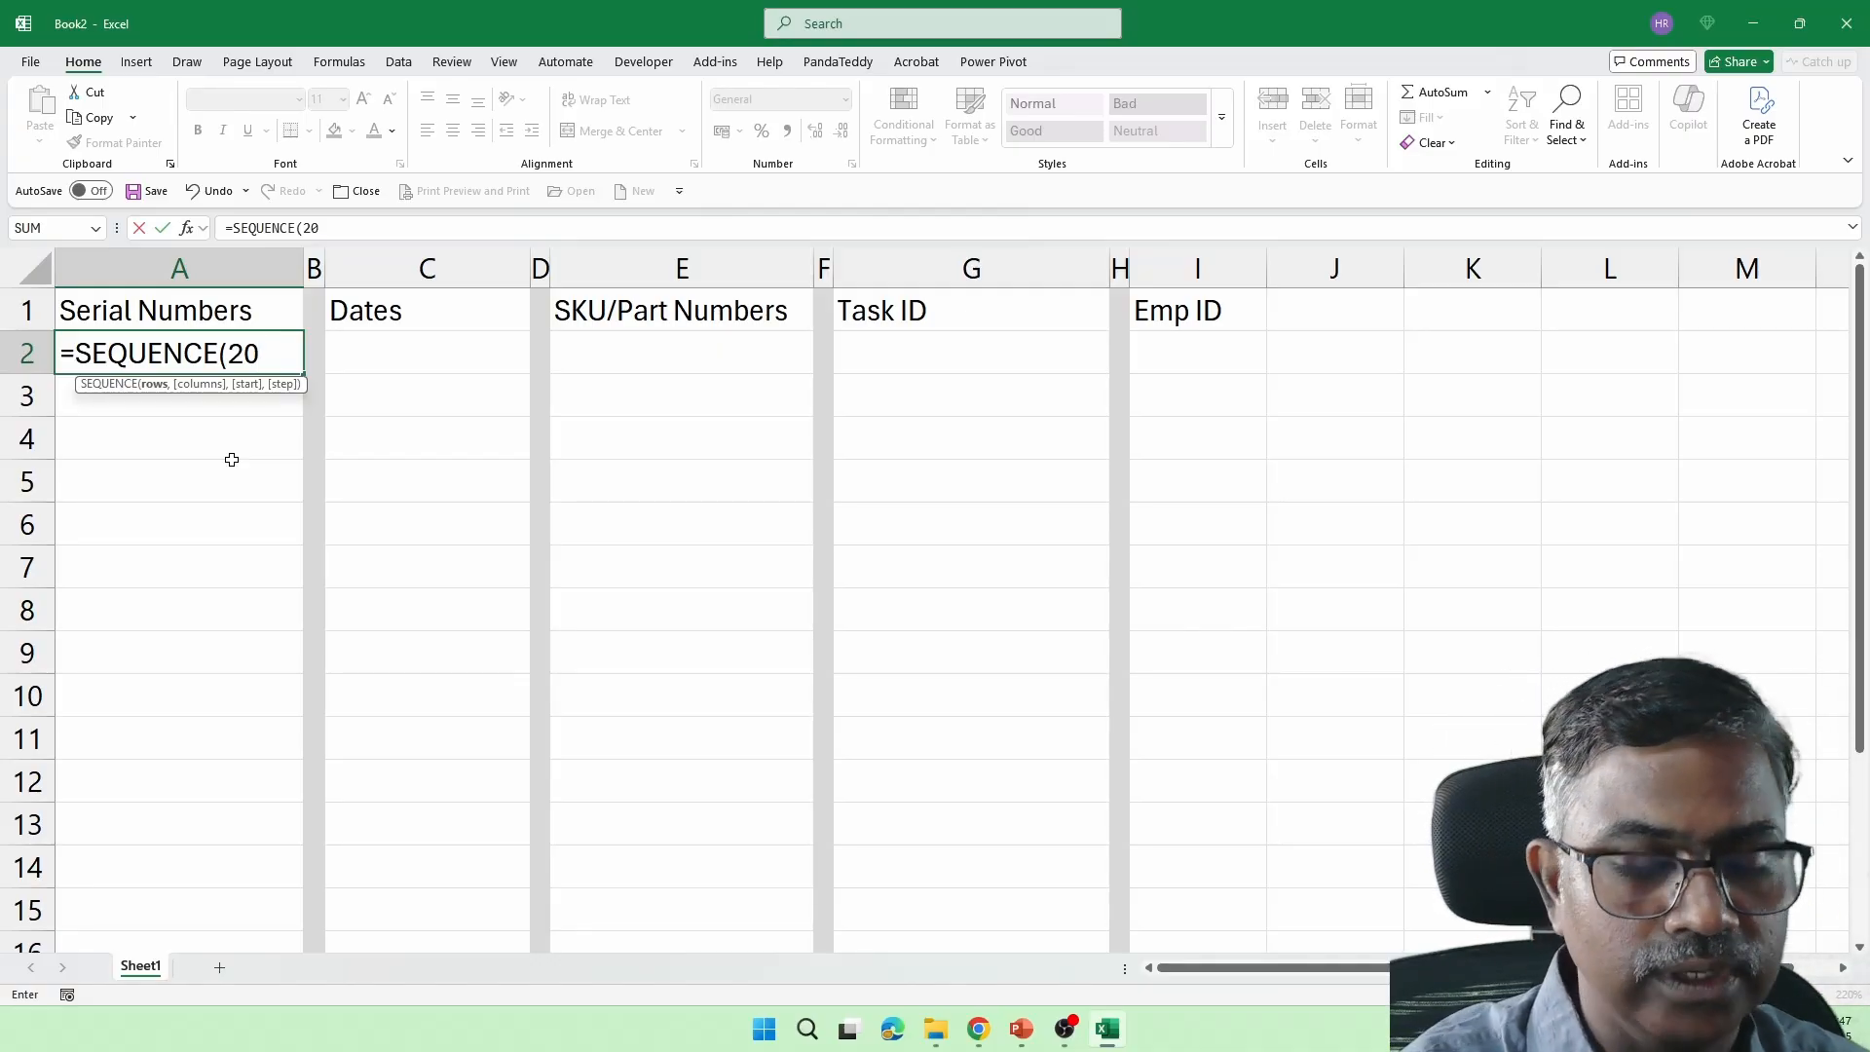
pyautogui.write(')')
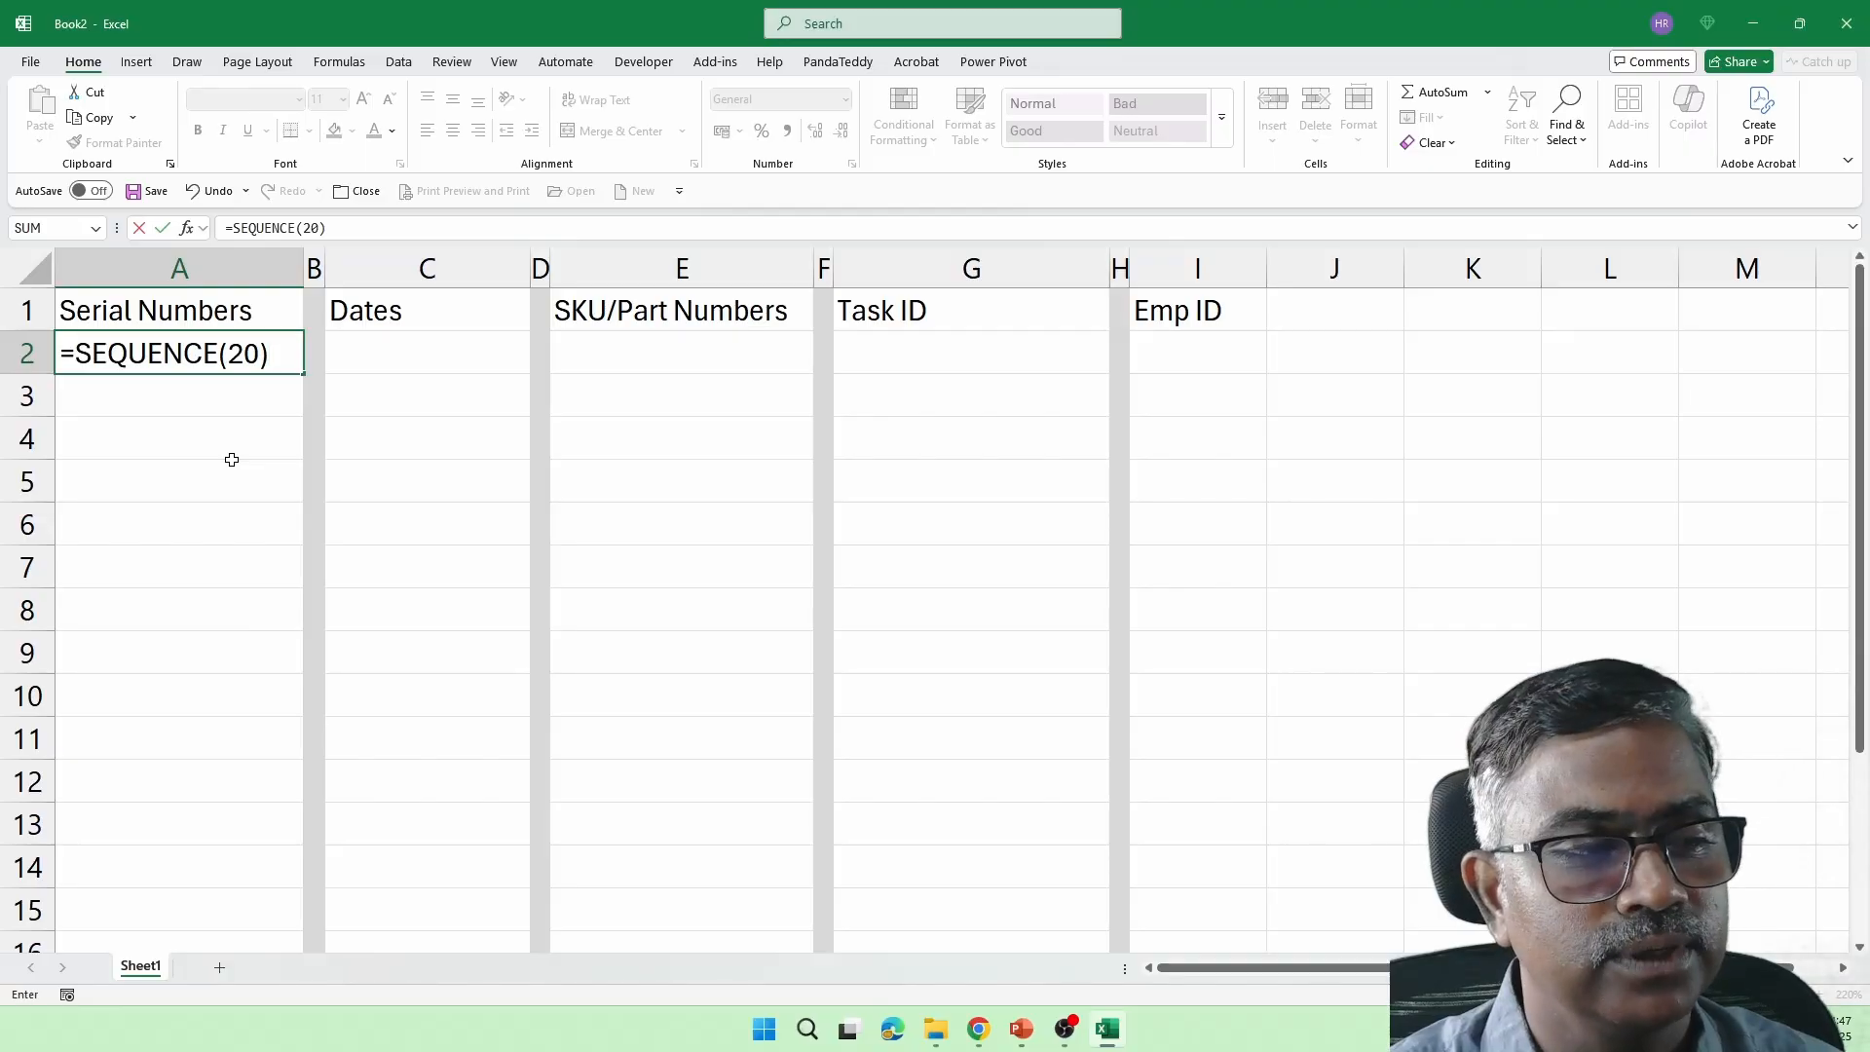
pyautogui.press('Return')
pyautogui.scroll(-4, 215, 599)
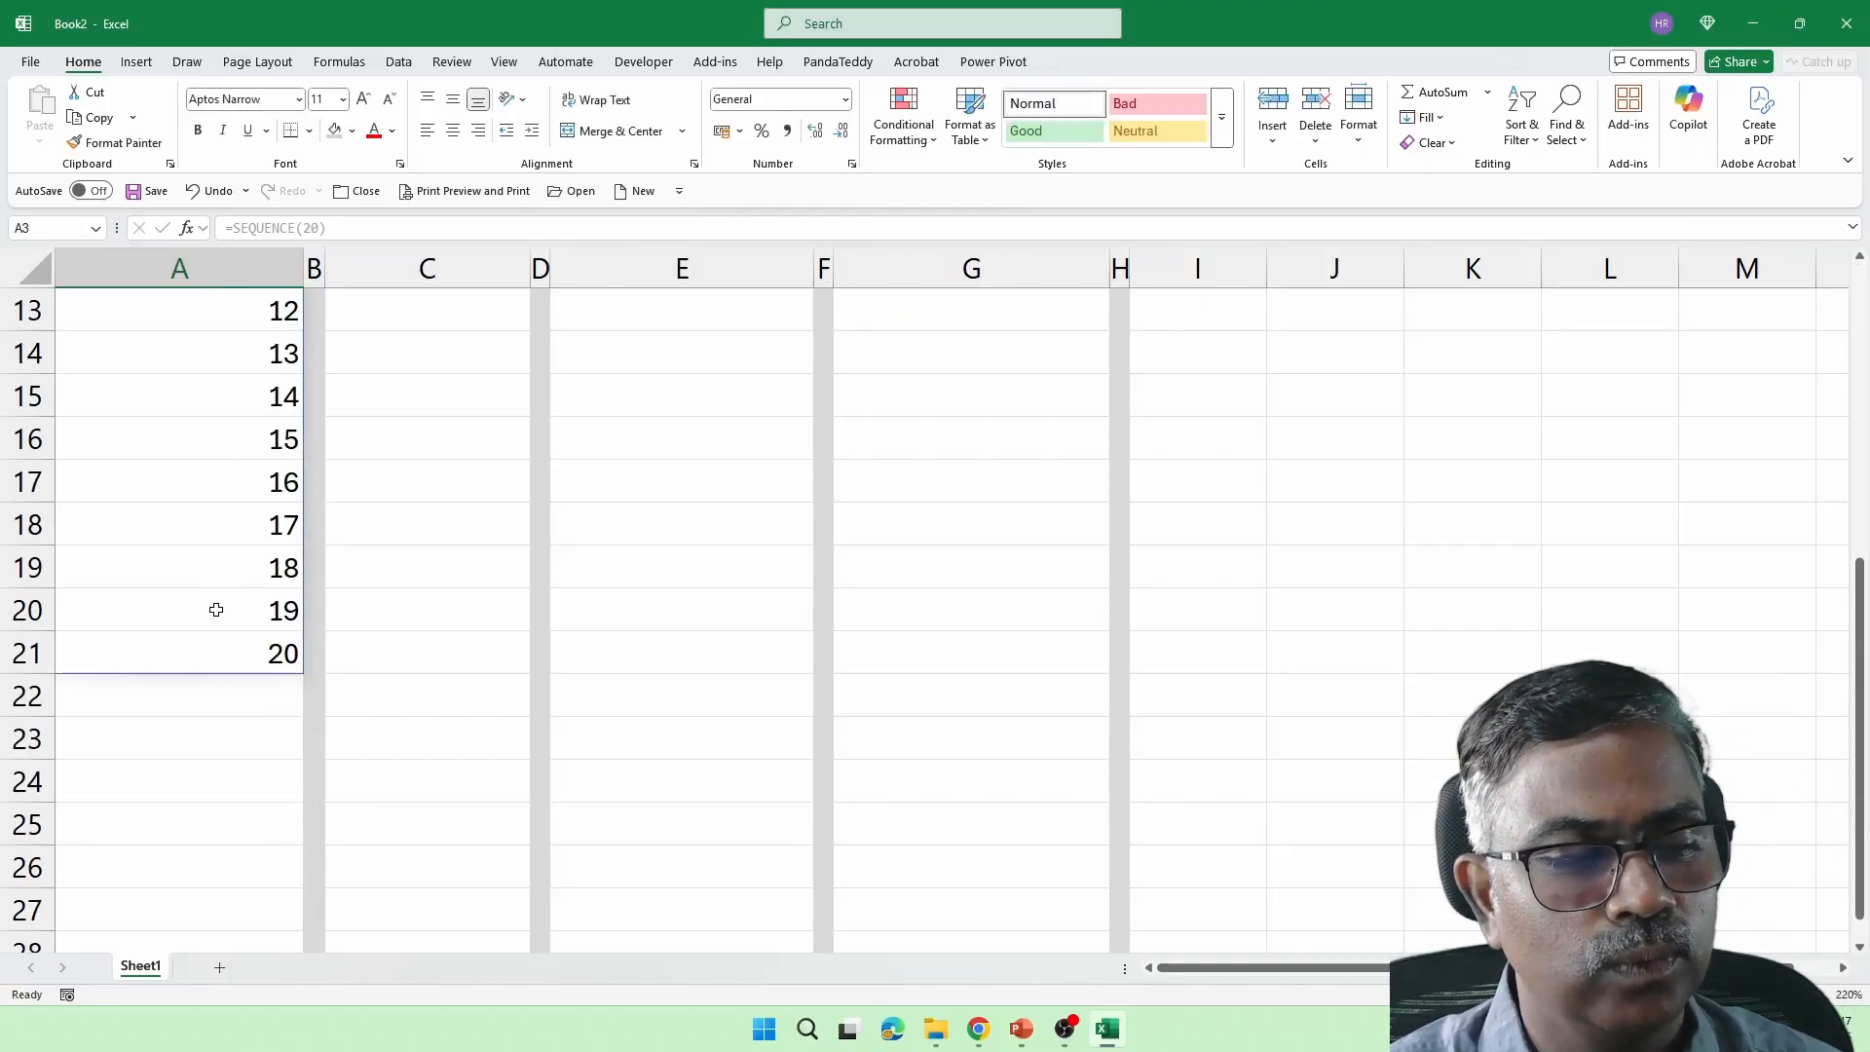
pyautogui.scroll(4, 216, 610)
pyautogui.press('Down')
pyautogui.press('Down')
pyautogui.press('Down')
pyautogui.press('Down')
pyautogui.press('Down')
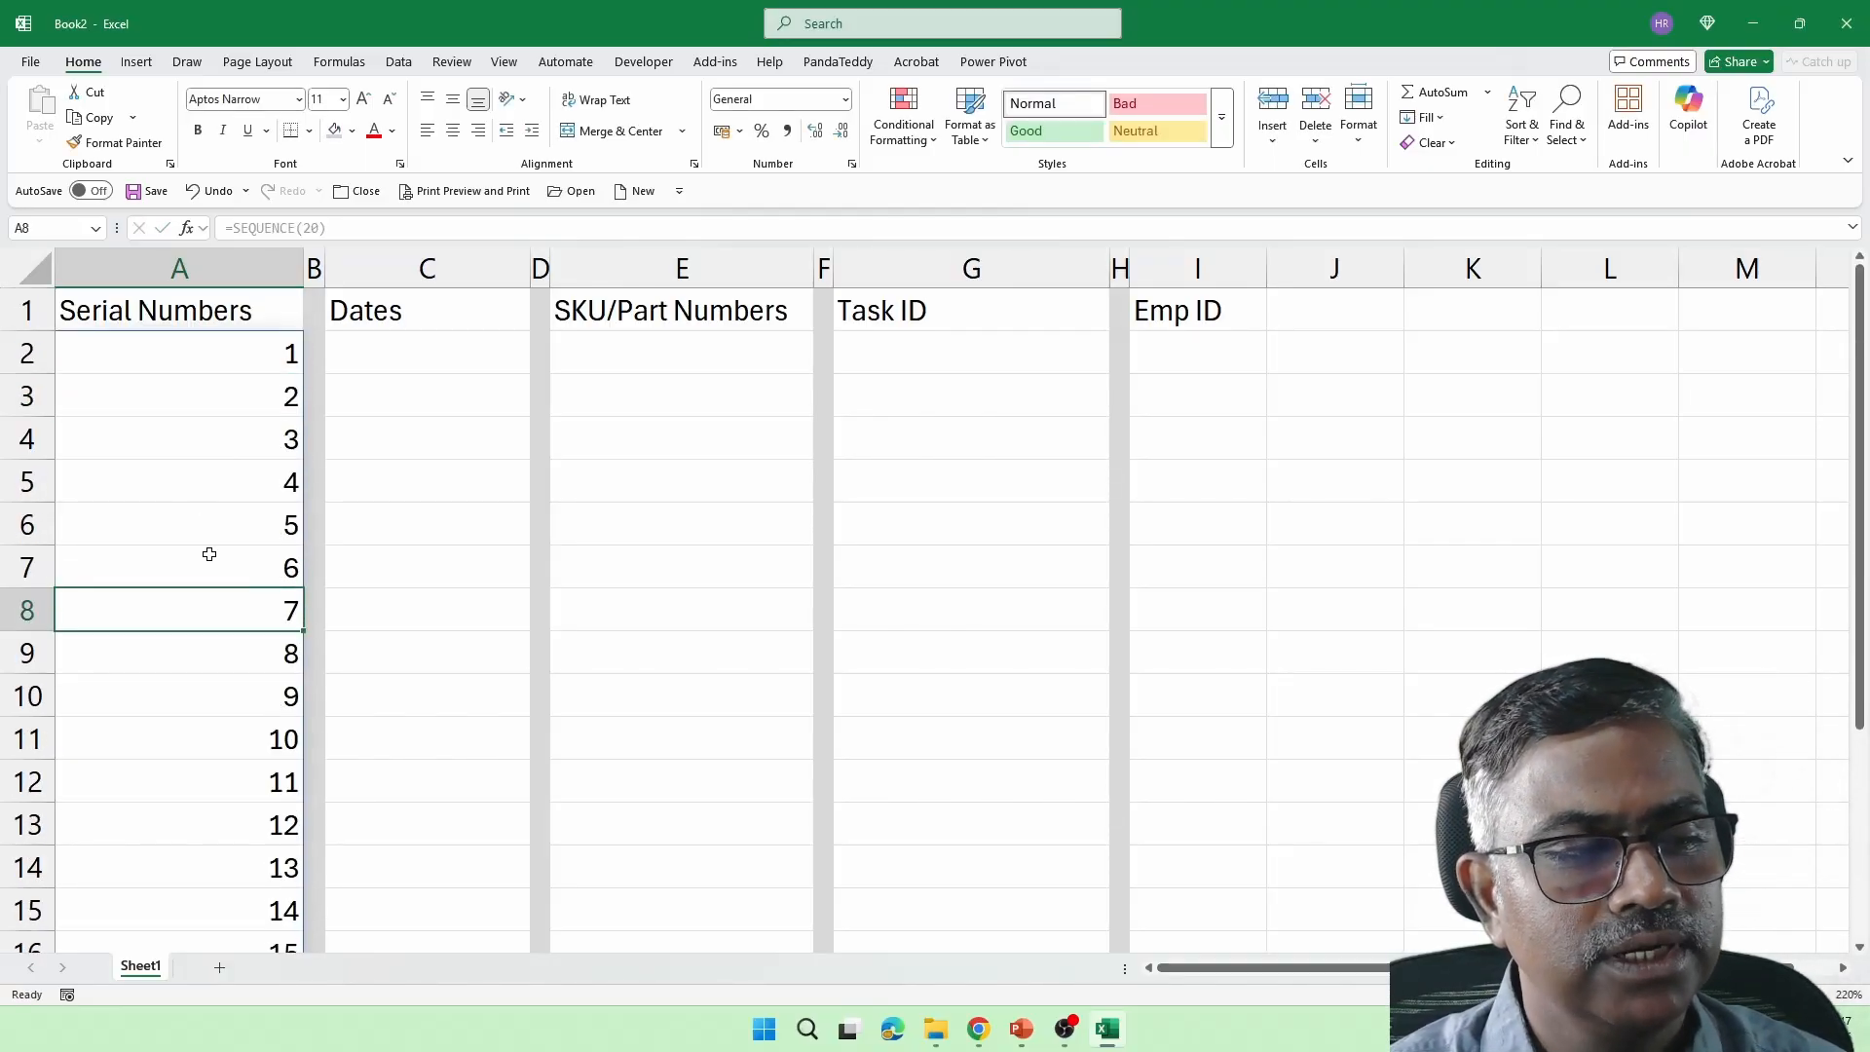
# Delete row 6 inside the SEQUENCE list and check the serial numbers down to the end
pyautogui.click(27, 524)
pyautogui.rightClick(35, 531)
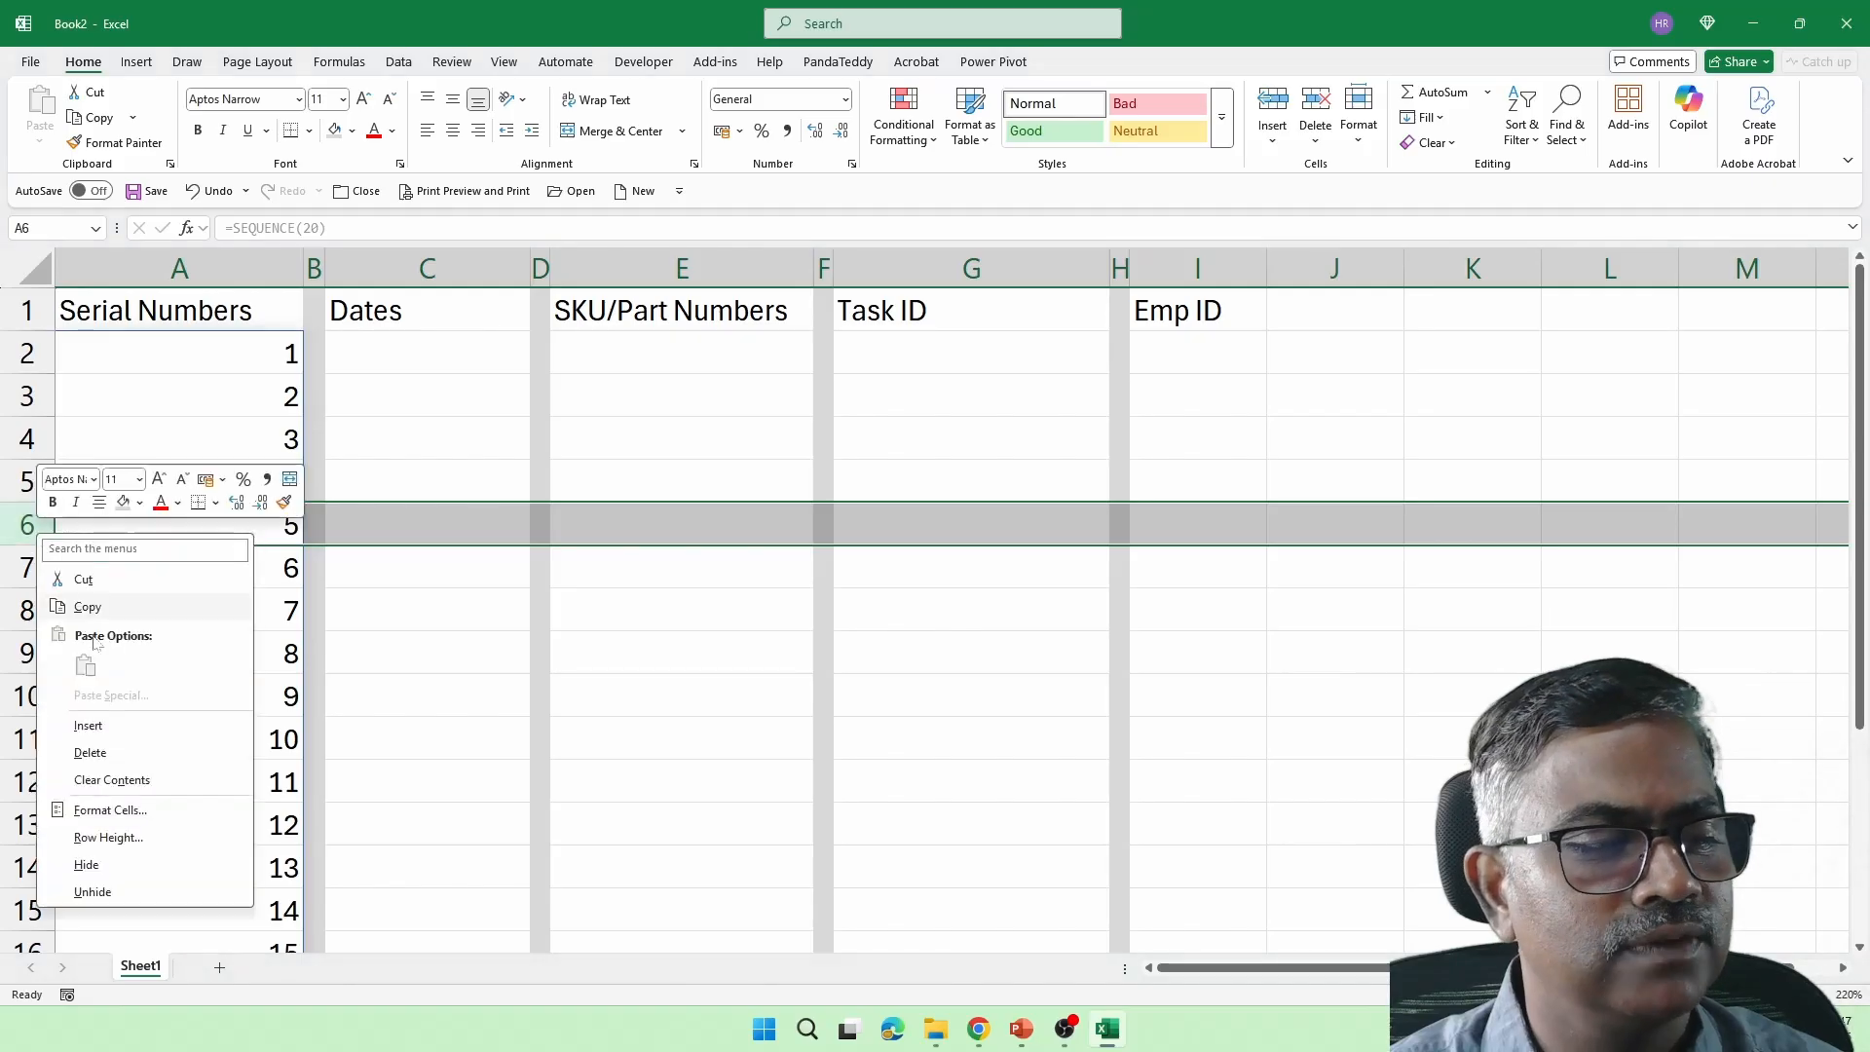
pyautogui.click(90, 753)
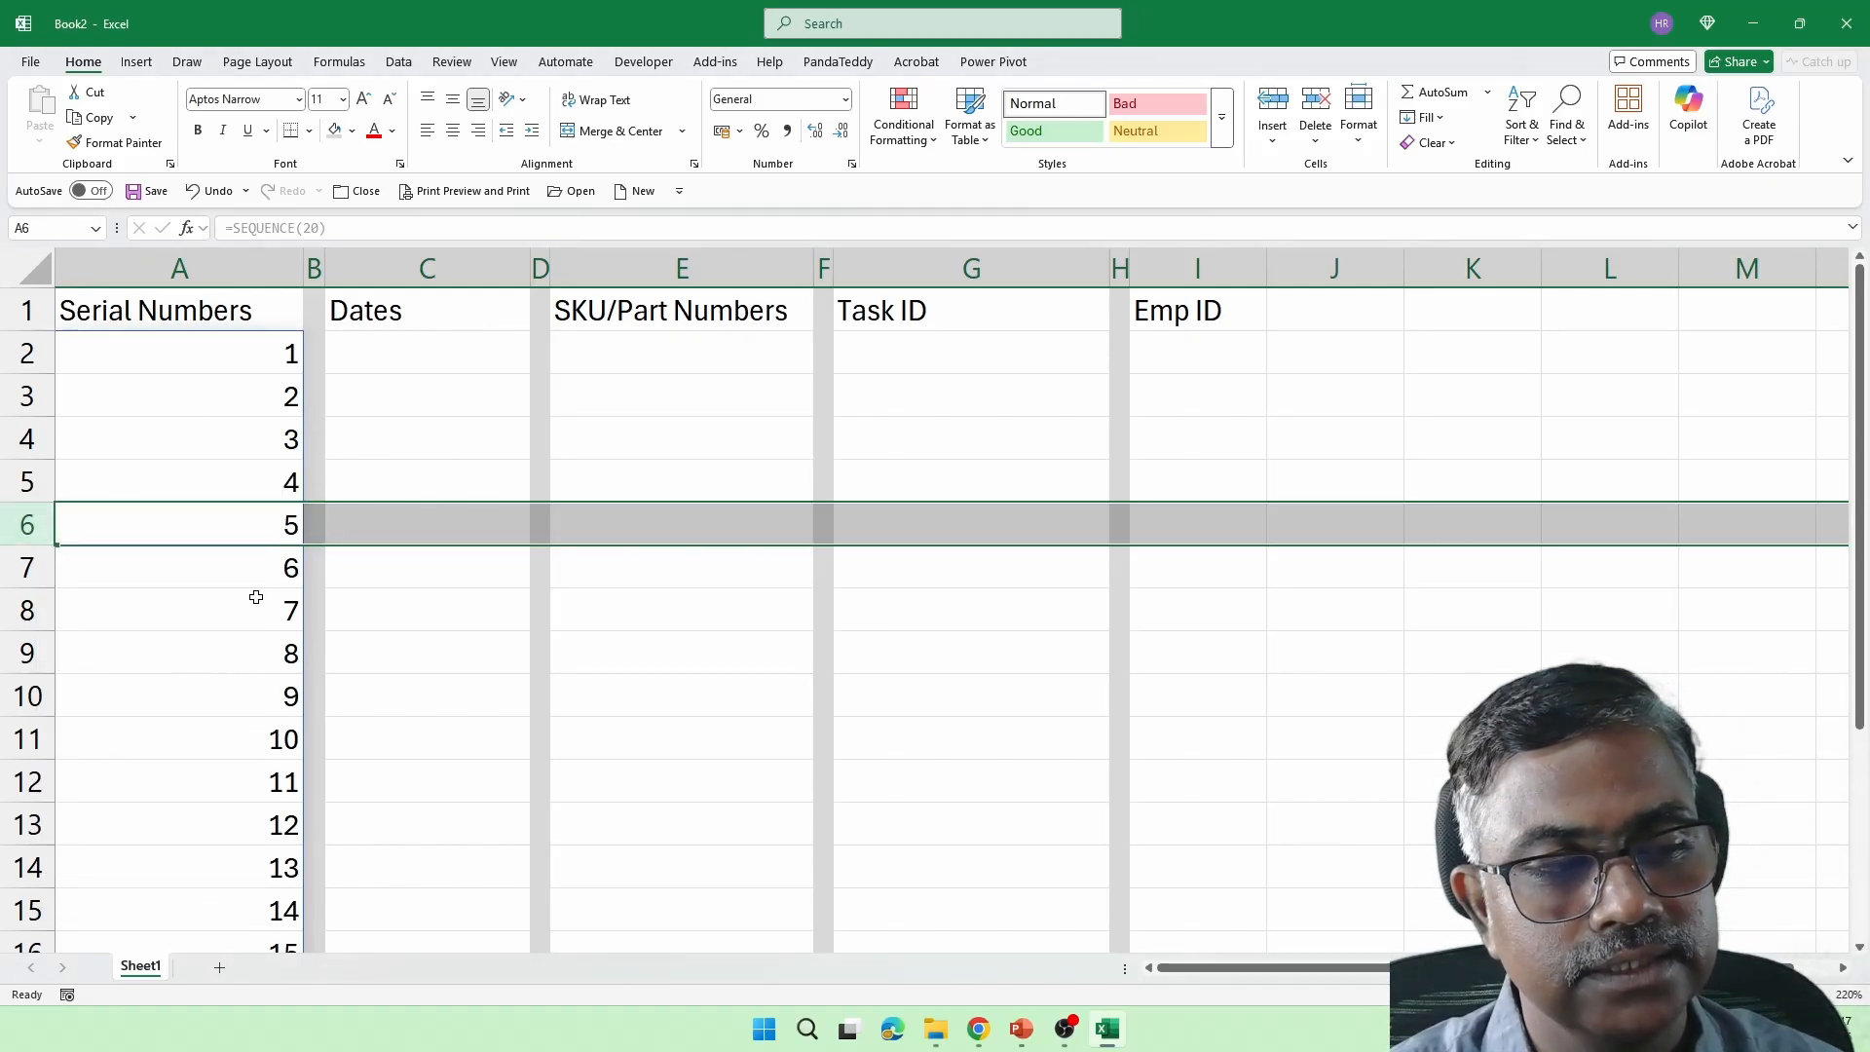
pyautogui.scroll(-4, 255, 596)
pyautogui.scroll(4, 256, 596)
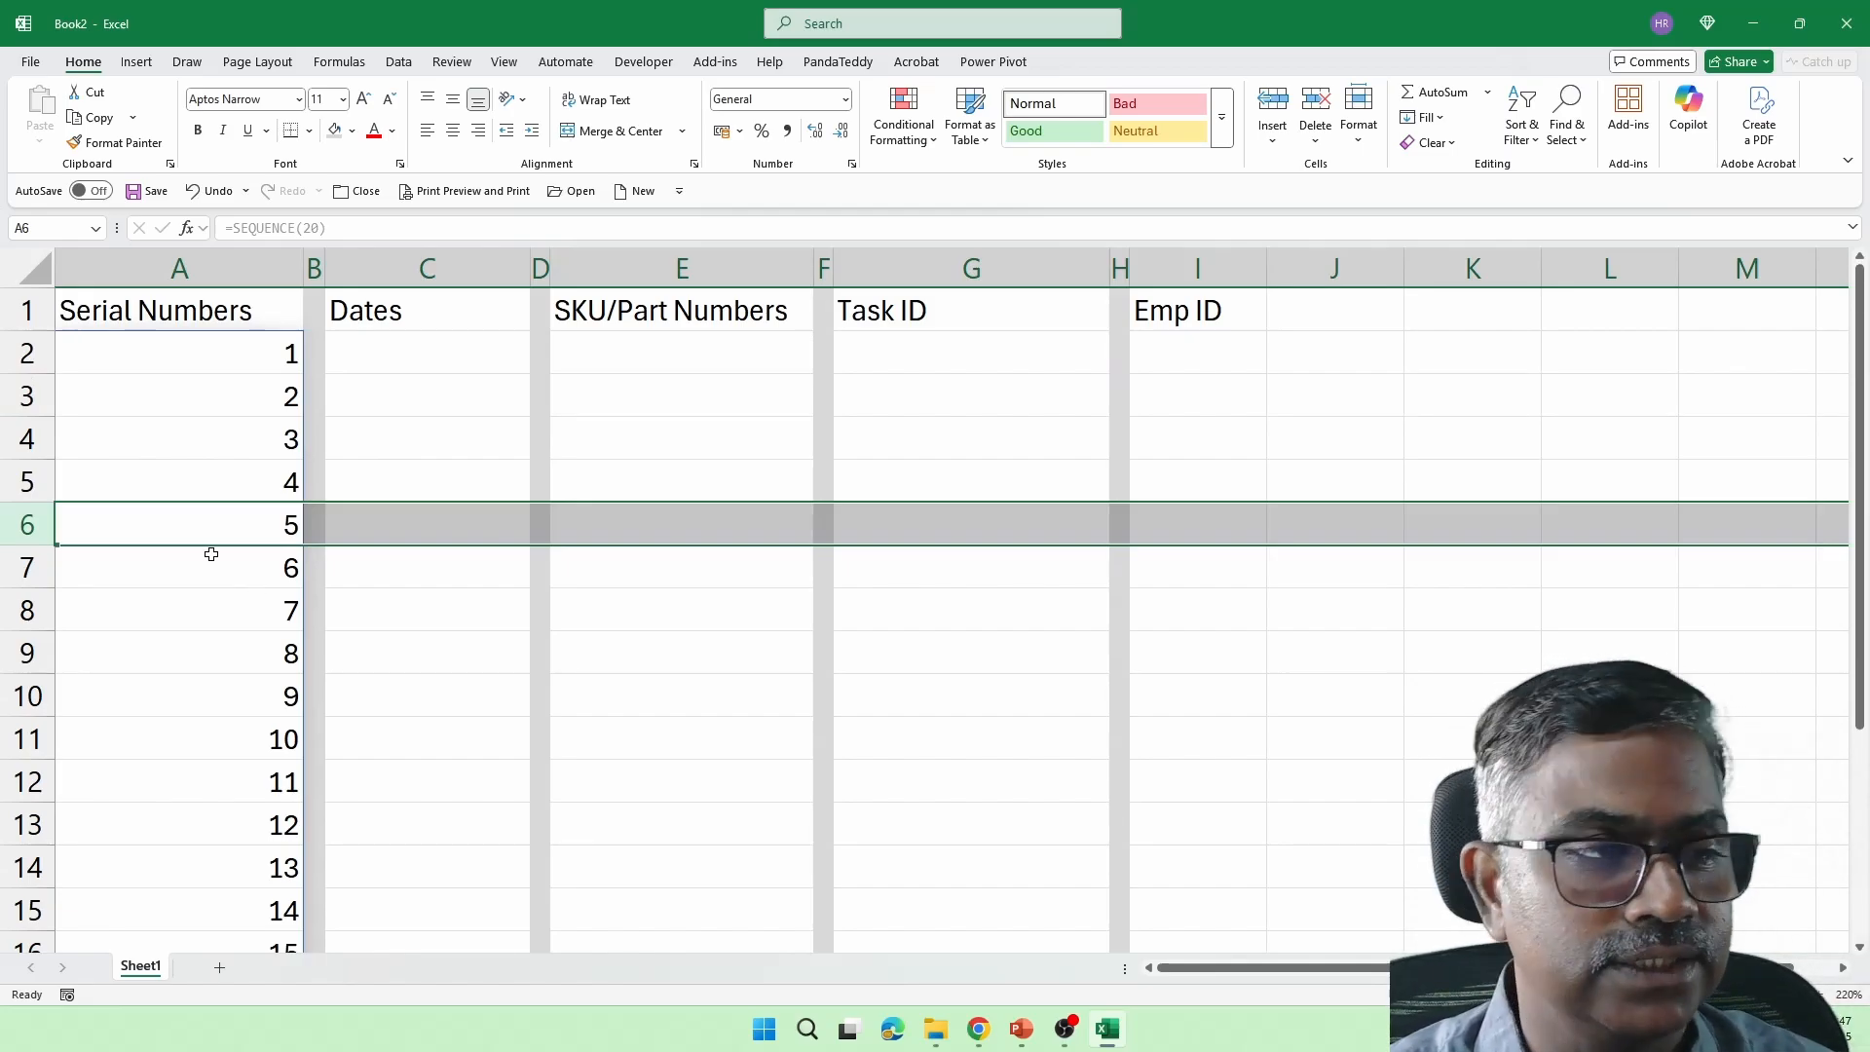
# Generate 20 dates at 25-day intervals from C2 with the formula =SEQUENCE(20,1,DATE(2025,1,1),25)
pyautogui.click(428, 353)
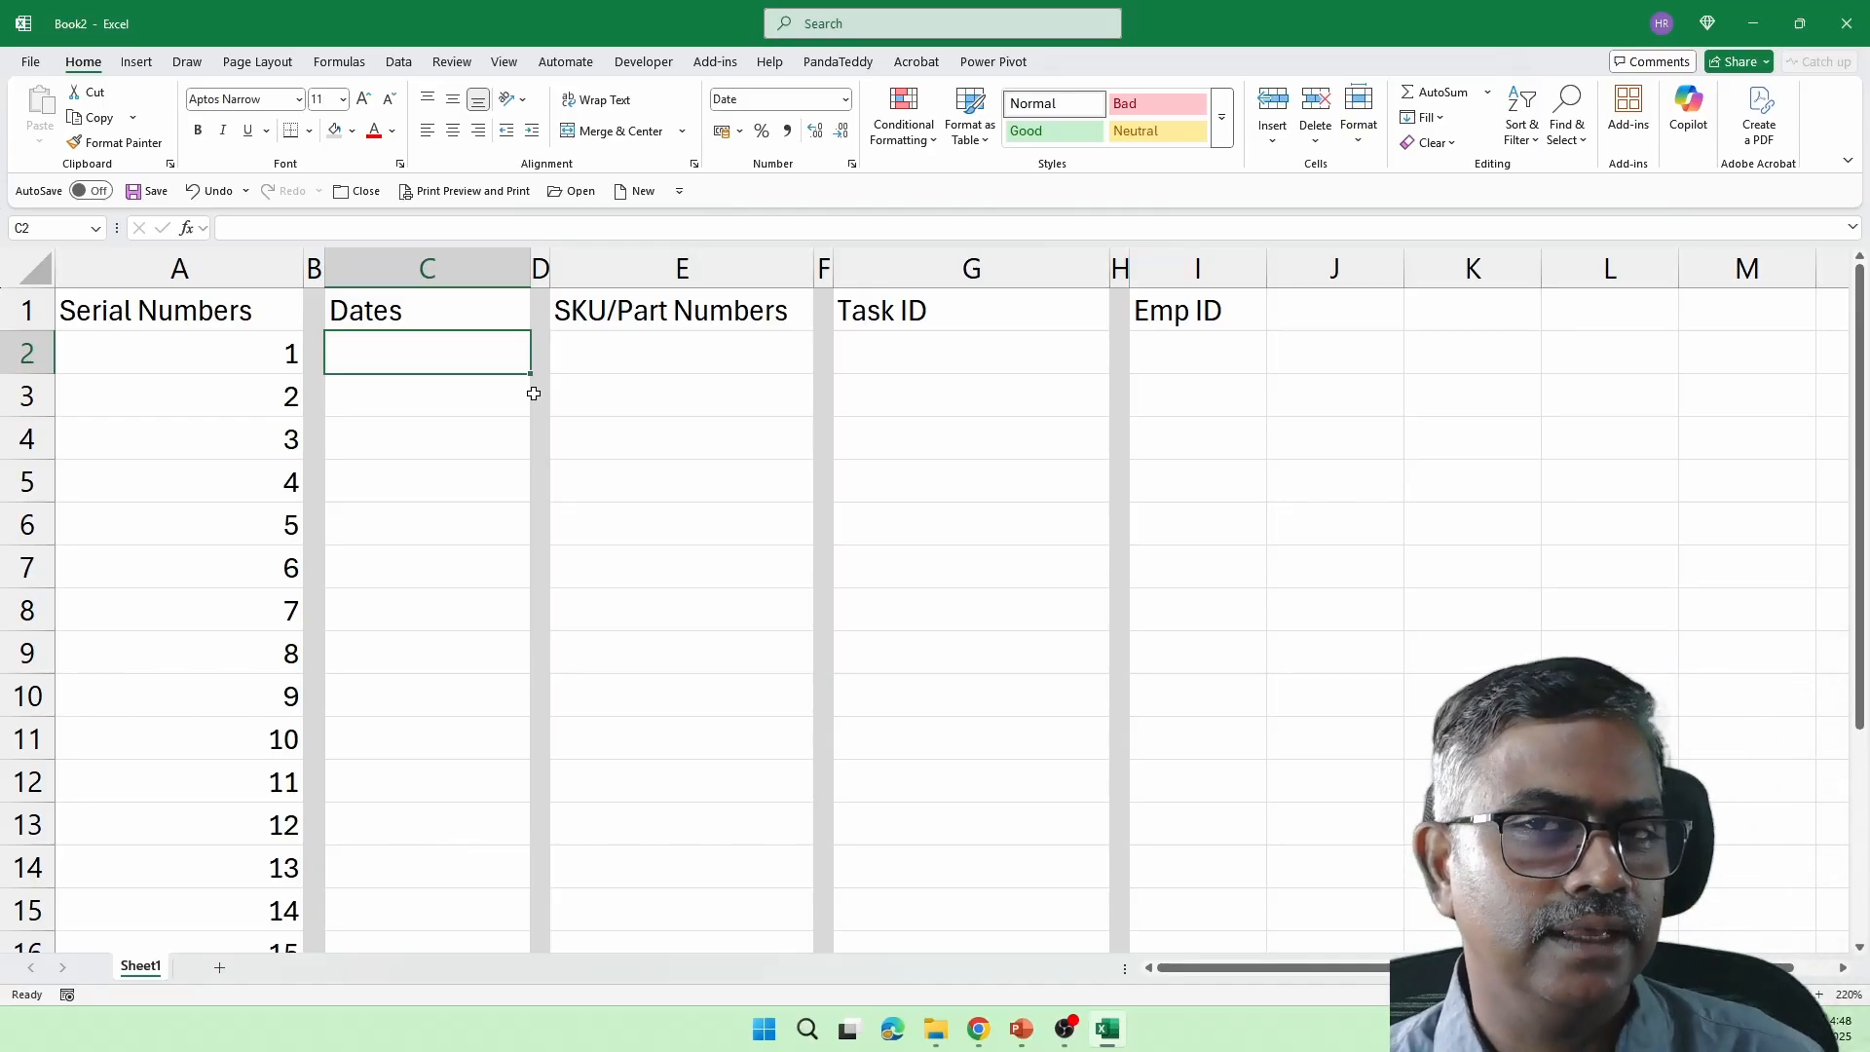
pyautogui.write('=seque')
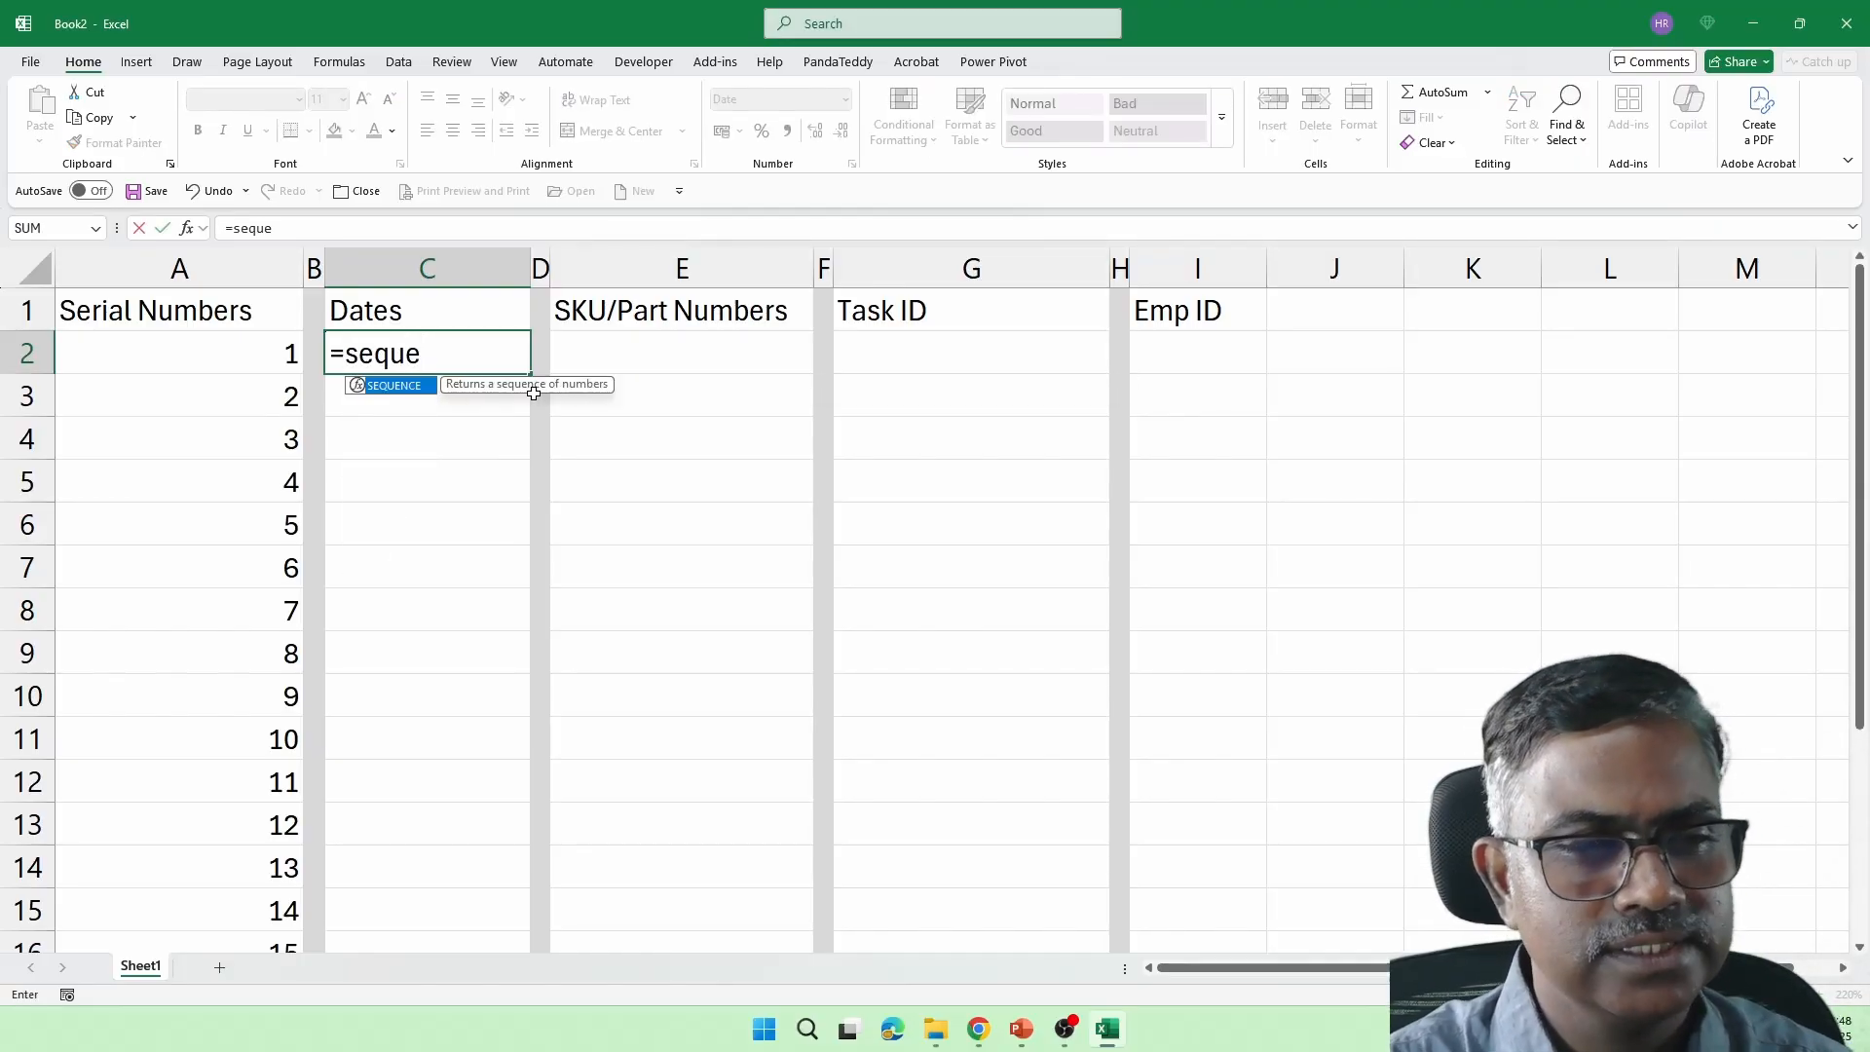
pyautogui.press('Tab')
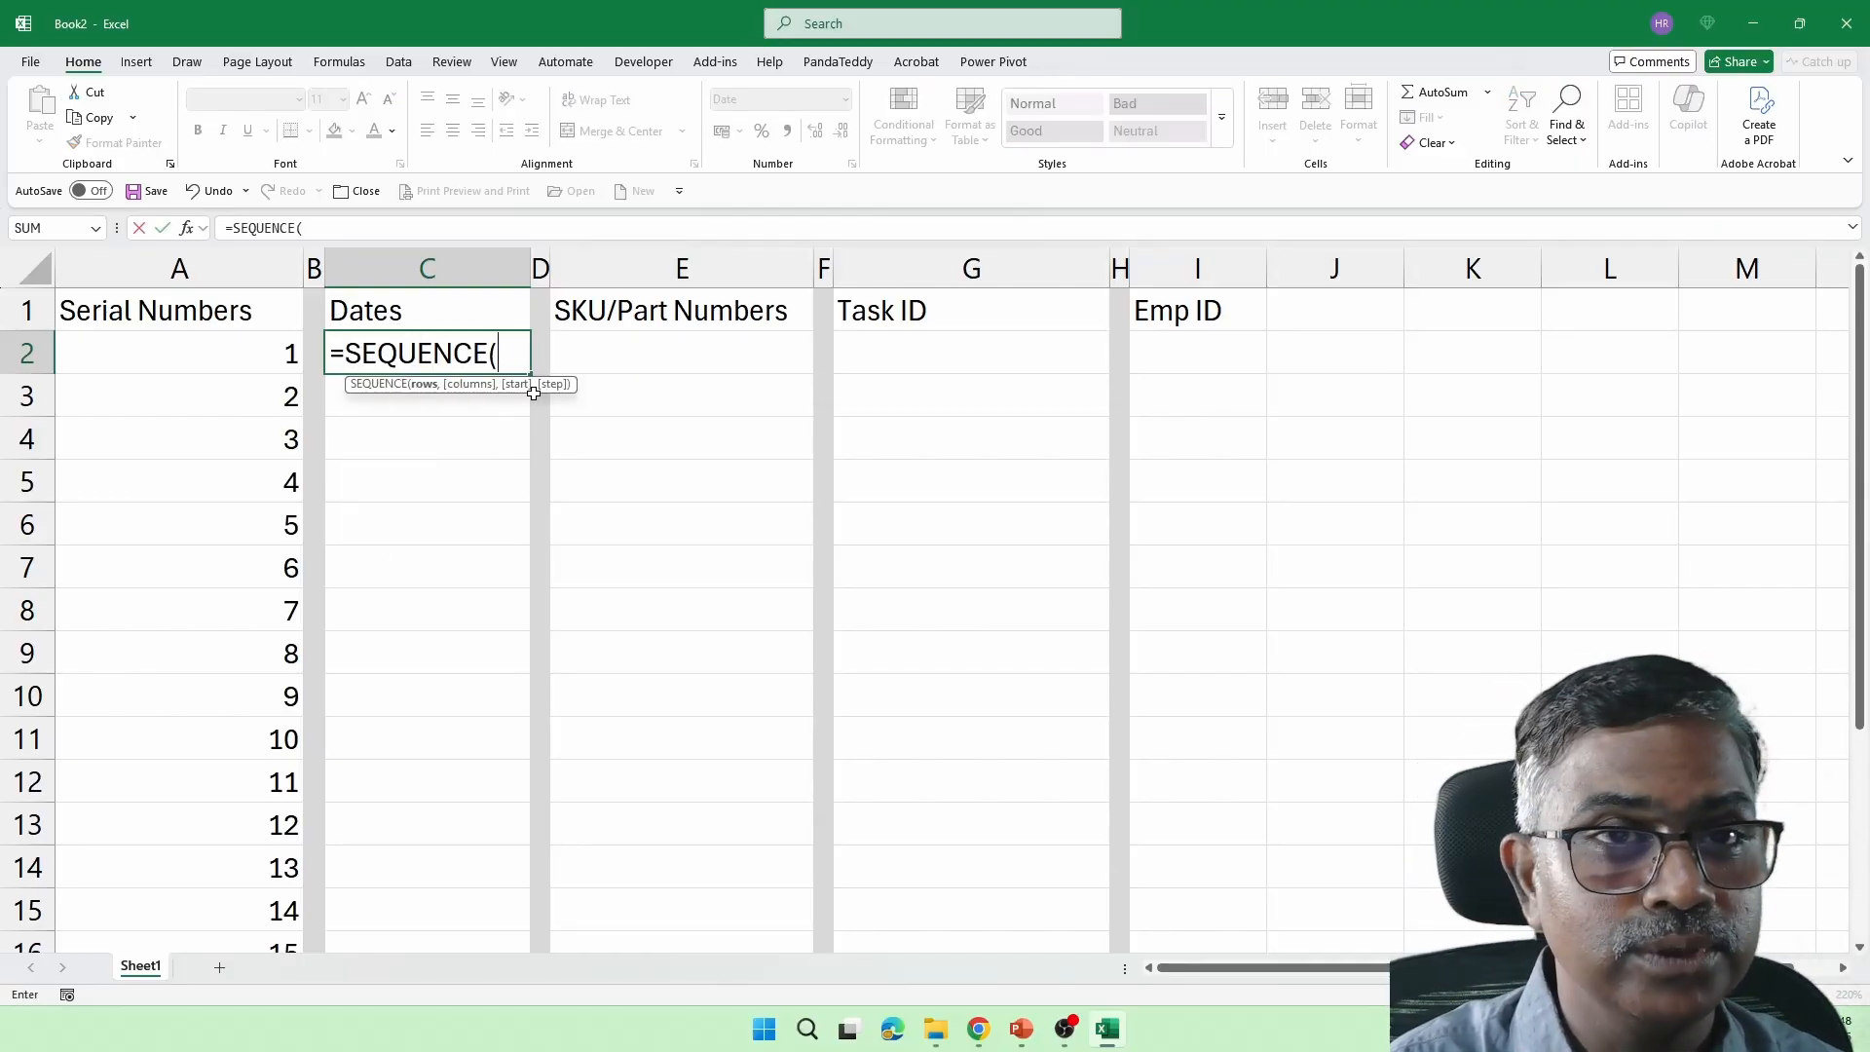
pyautogui.write('20,1')
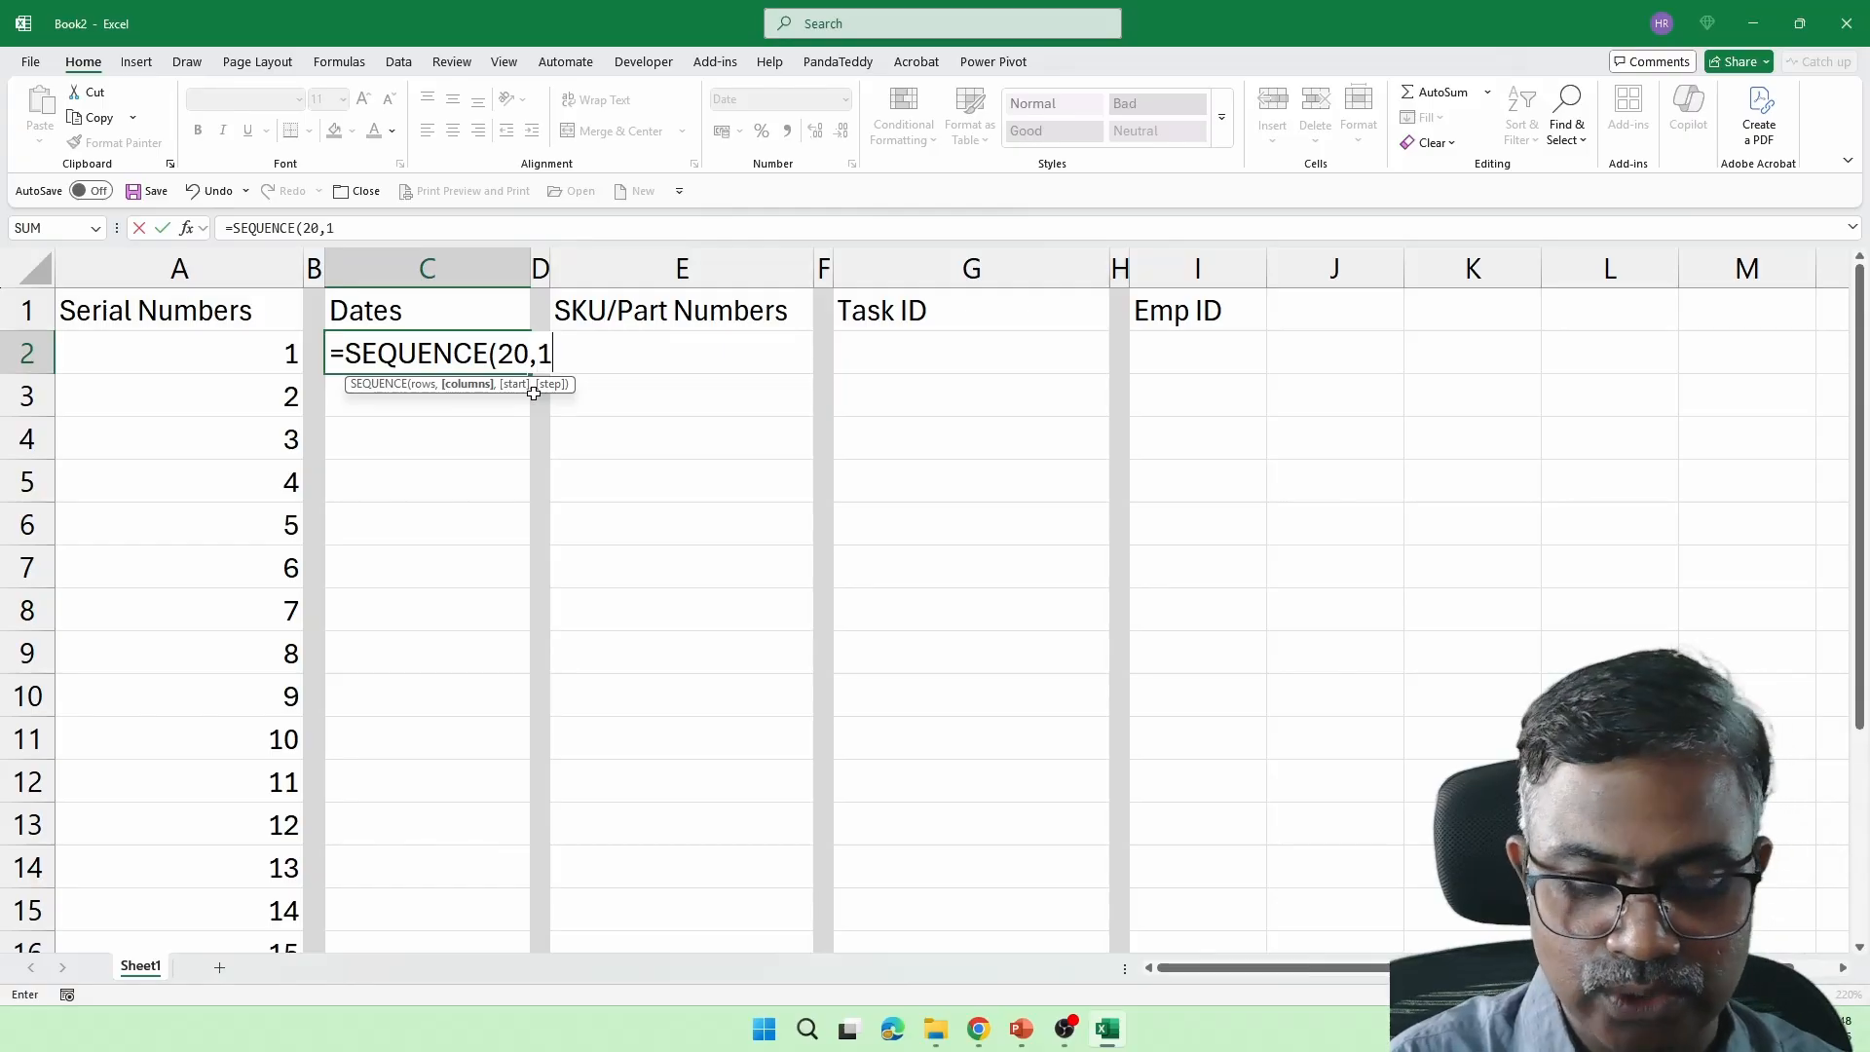
pyautogui.write(',date')
pyautogui.press('Tab')
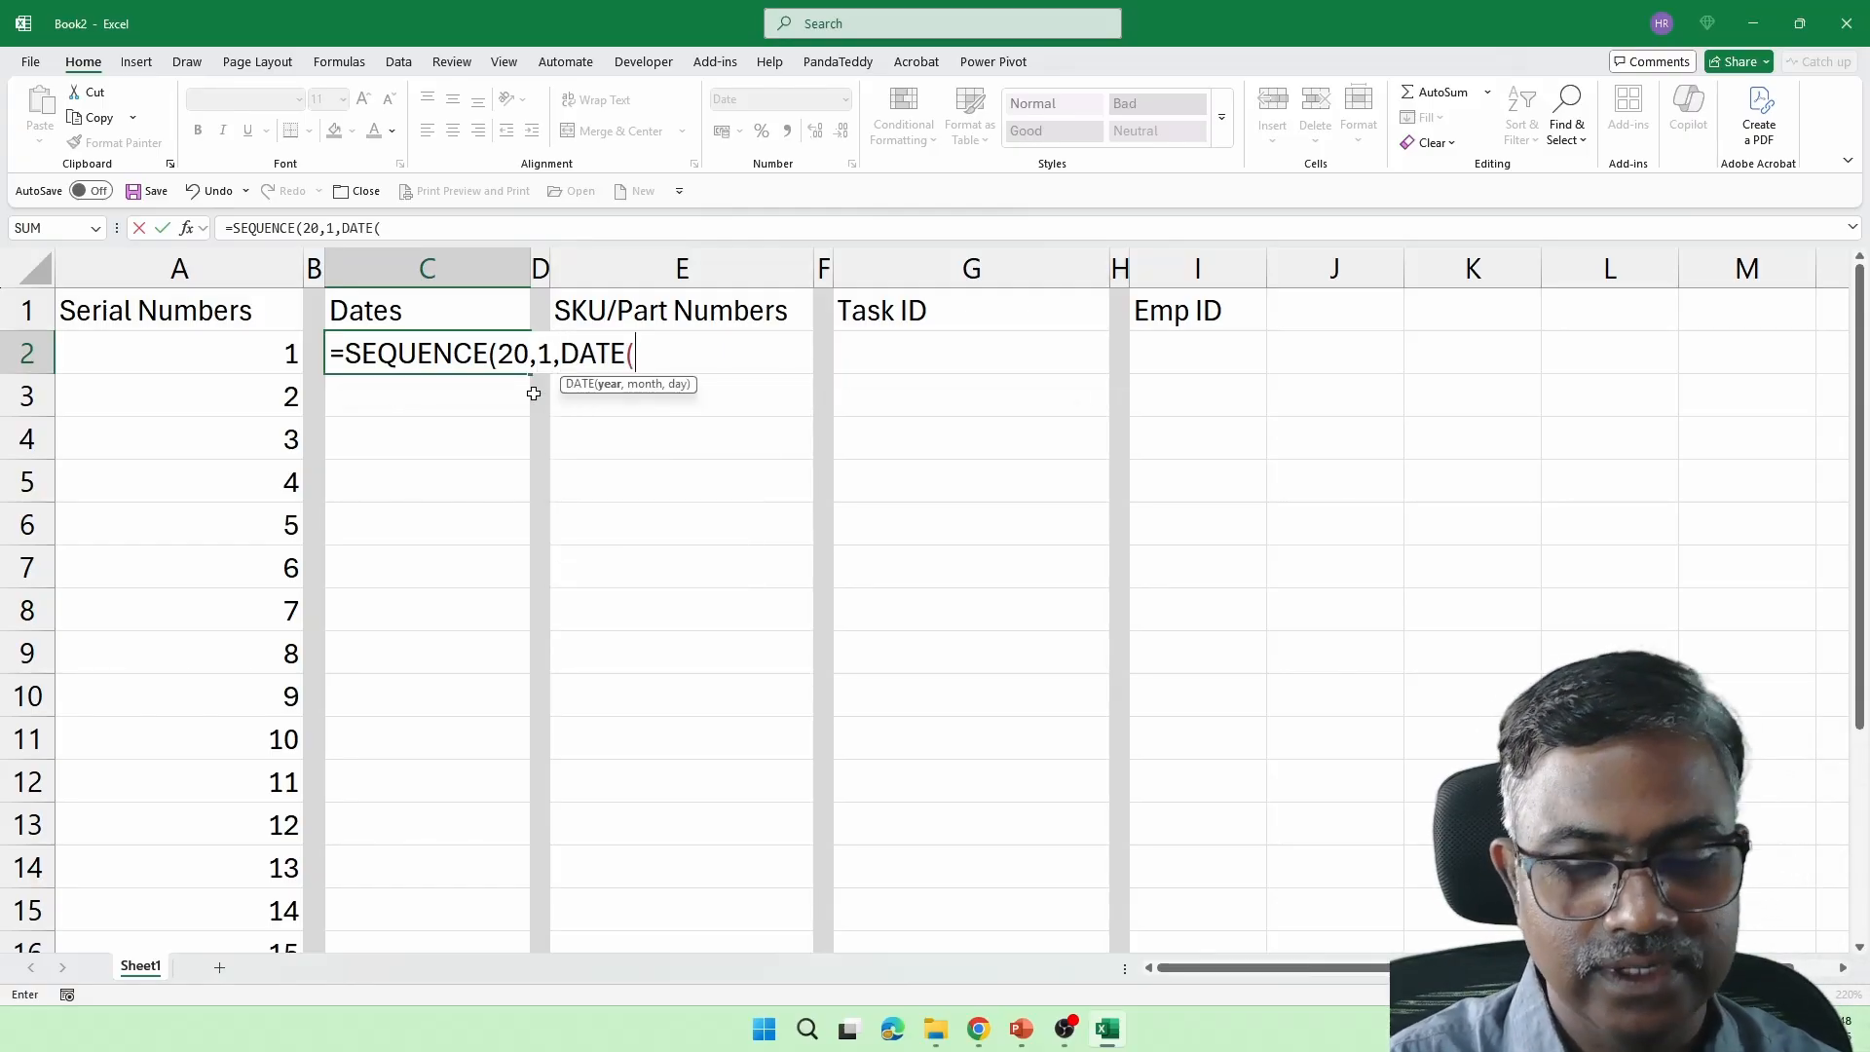
pyautogui.write('2025,1')
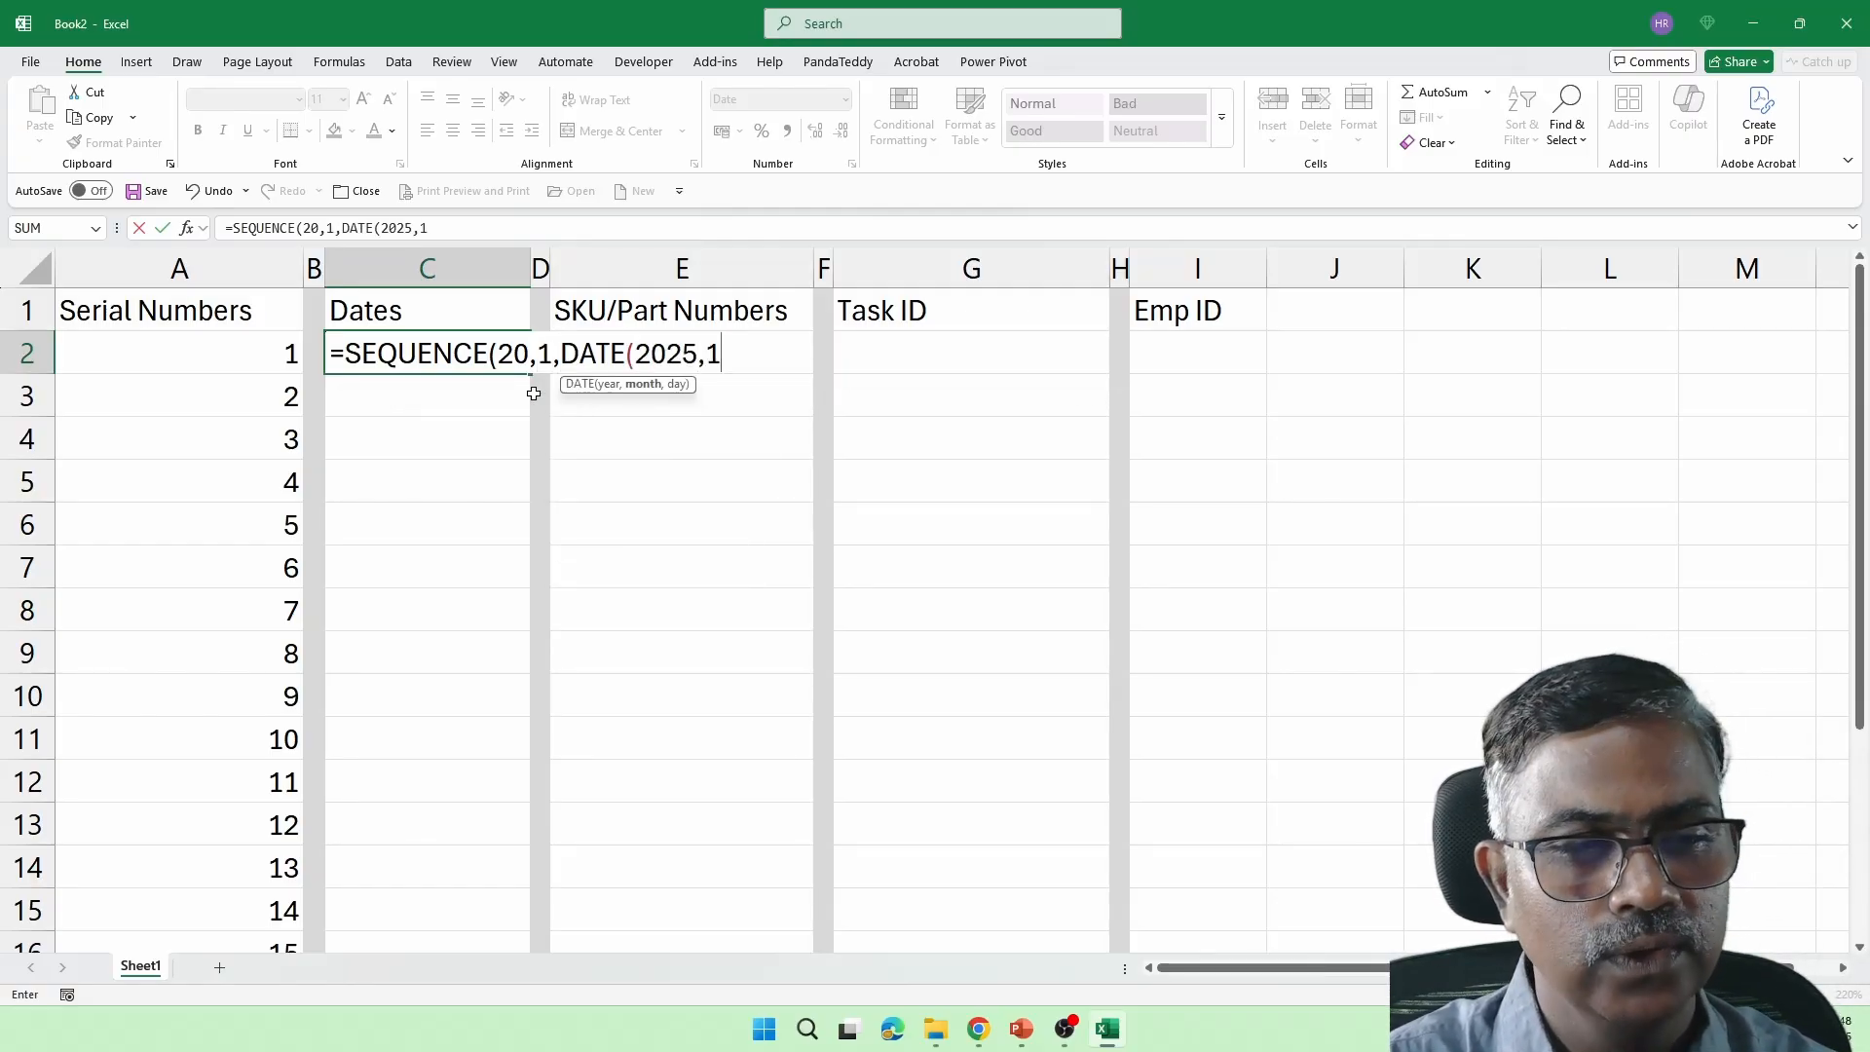
pyautogui.write(',1),')
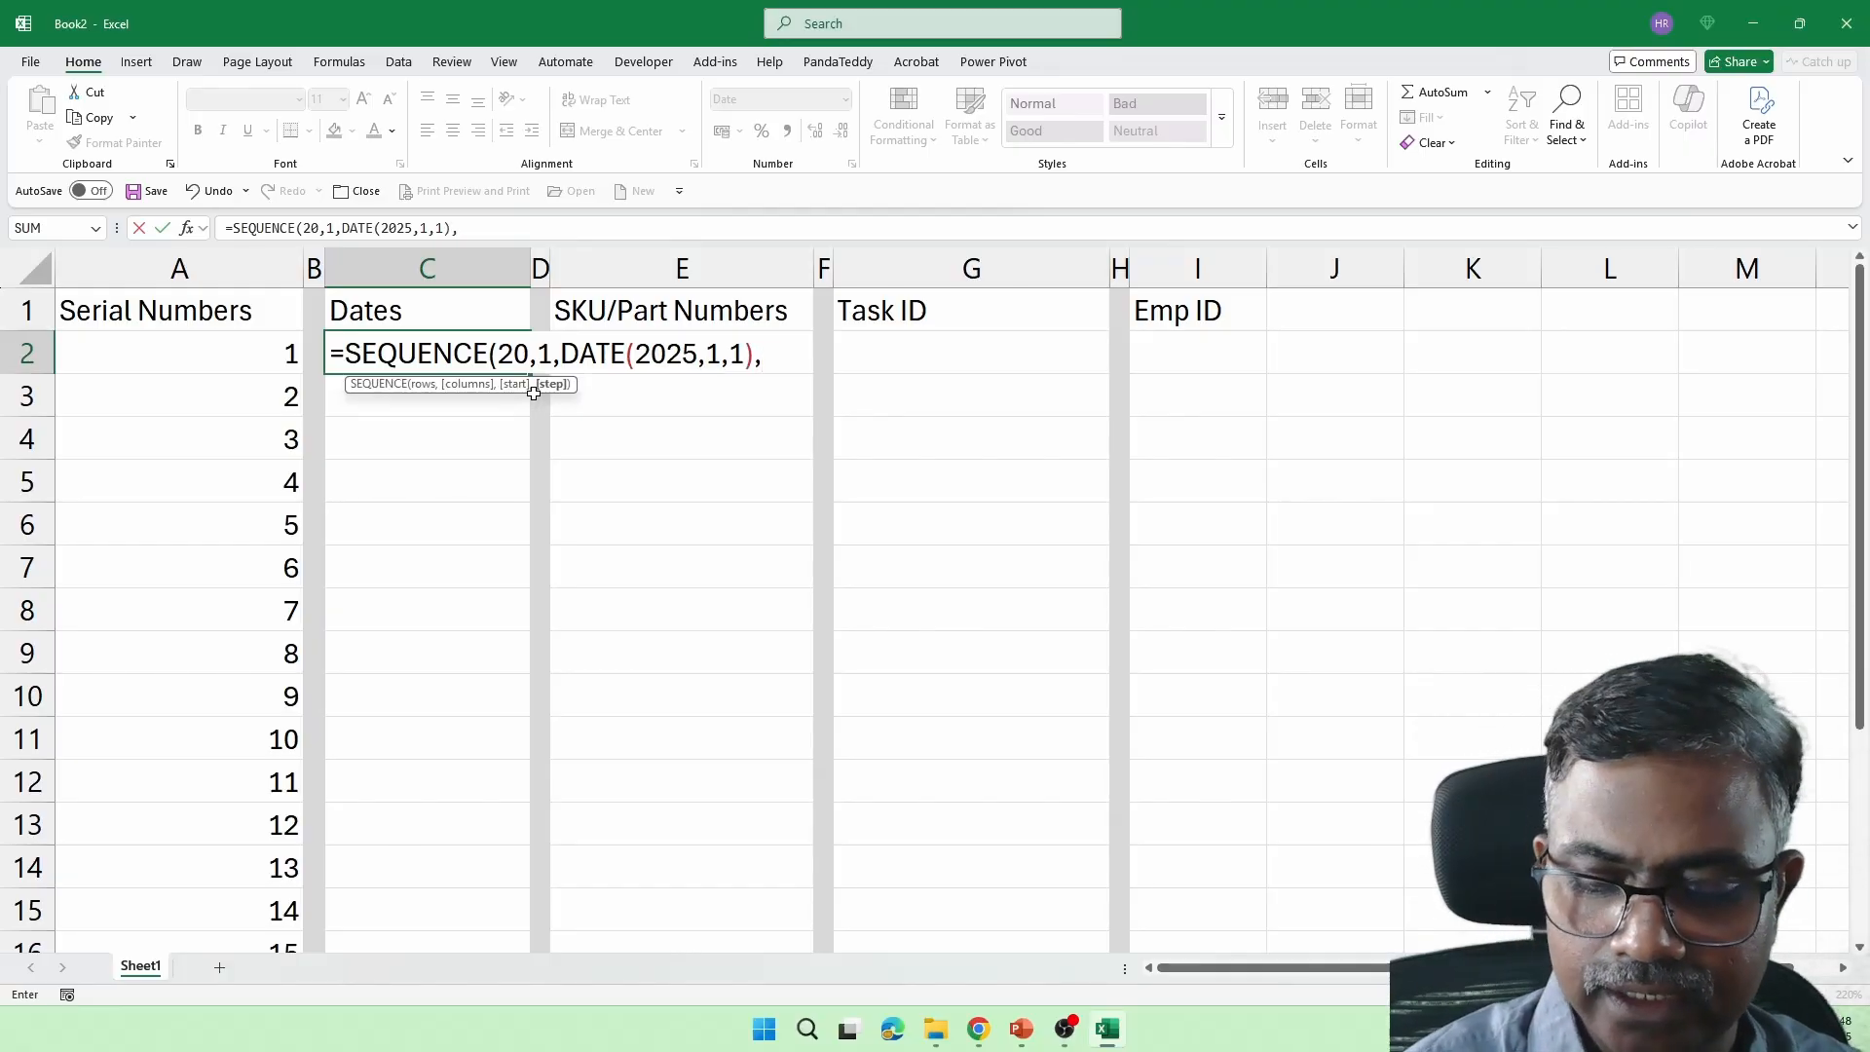
pyautogui.write('25)')
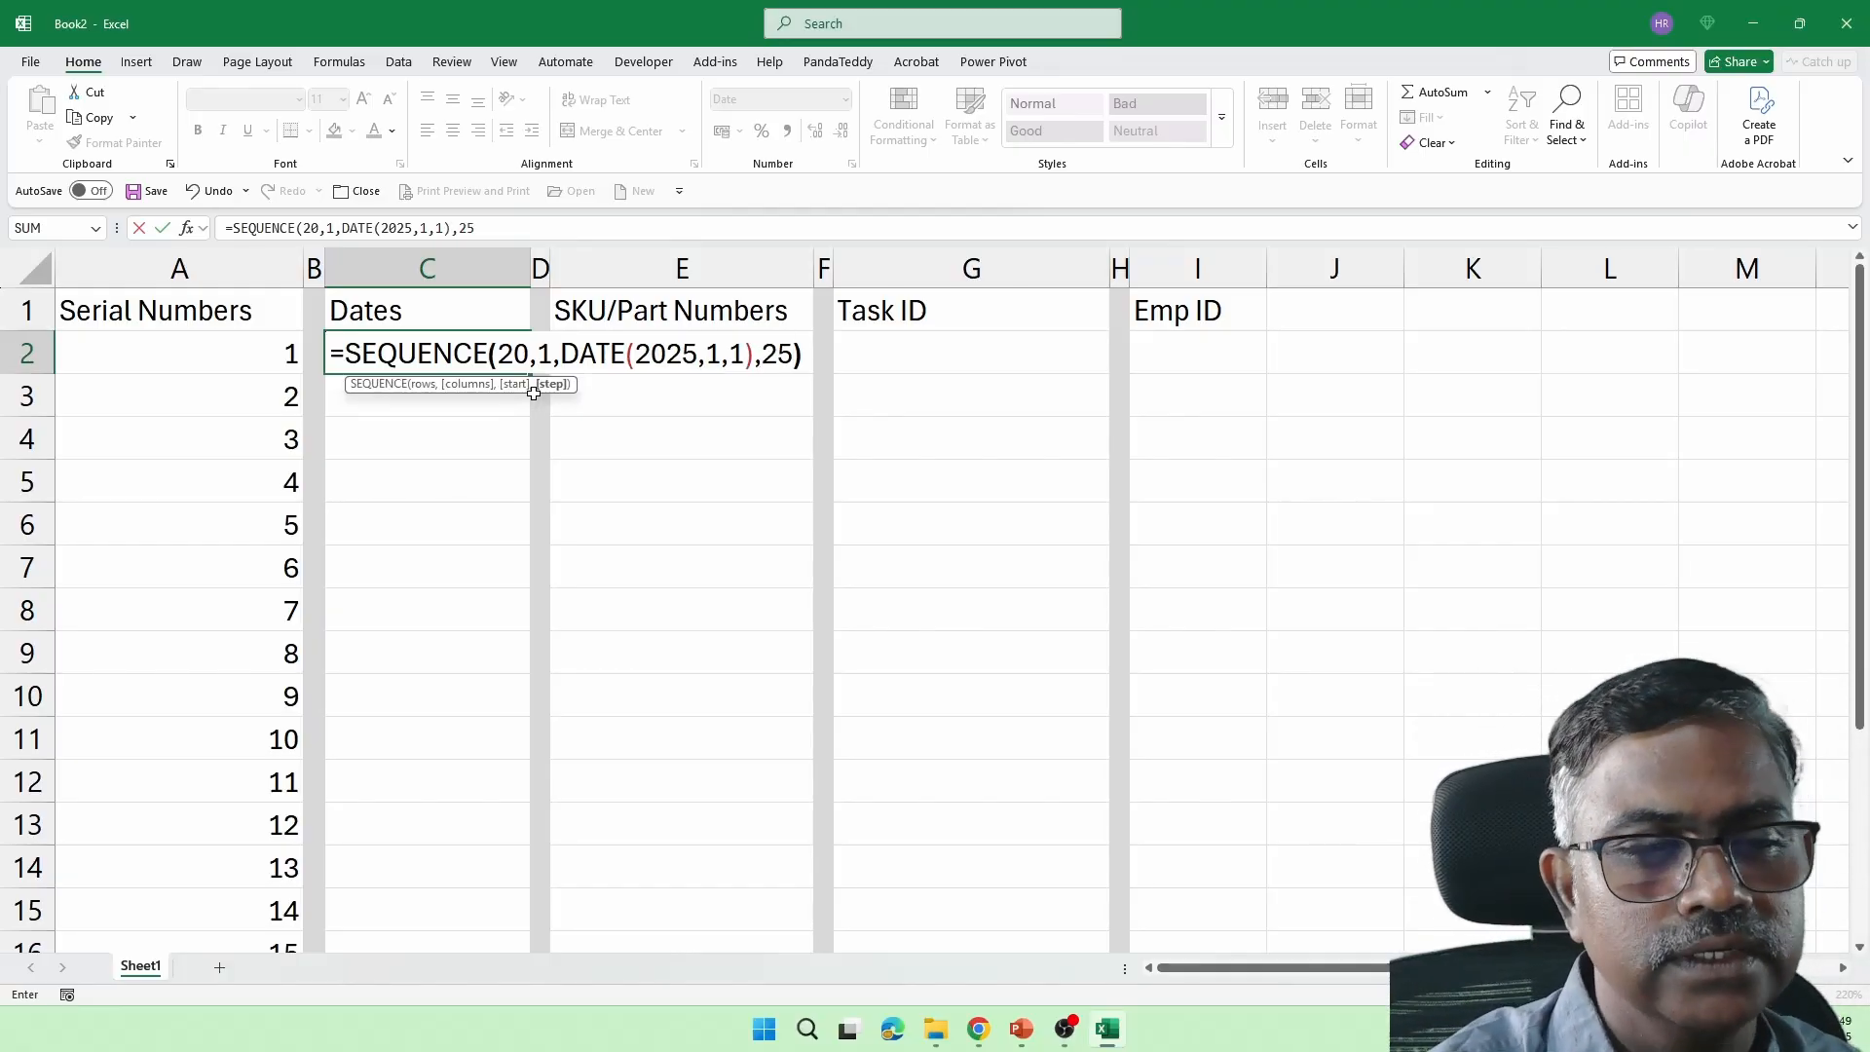
pyautogui.press('Return')
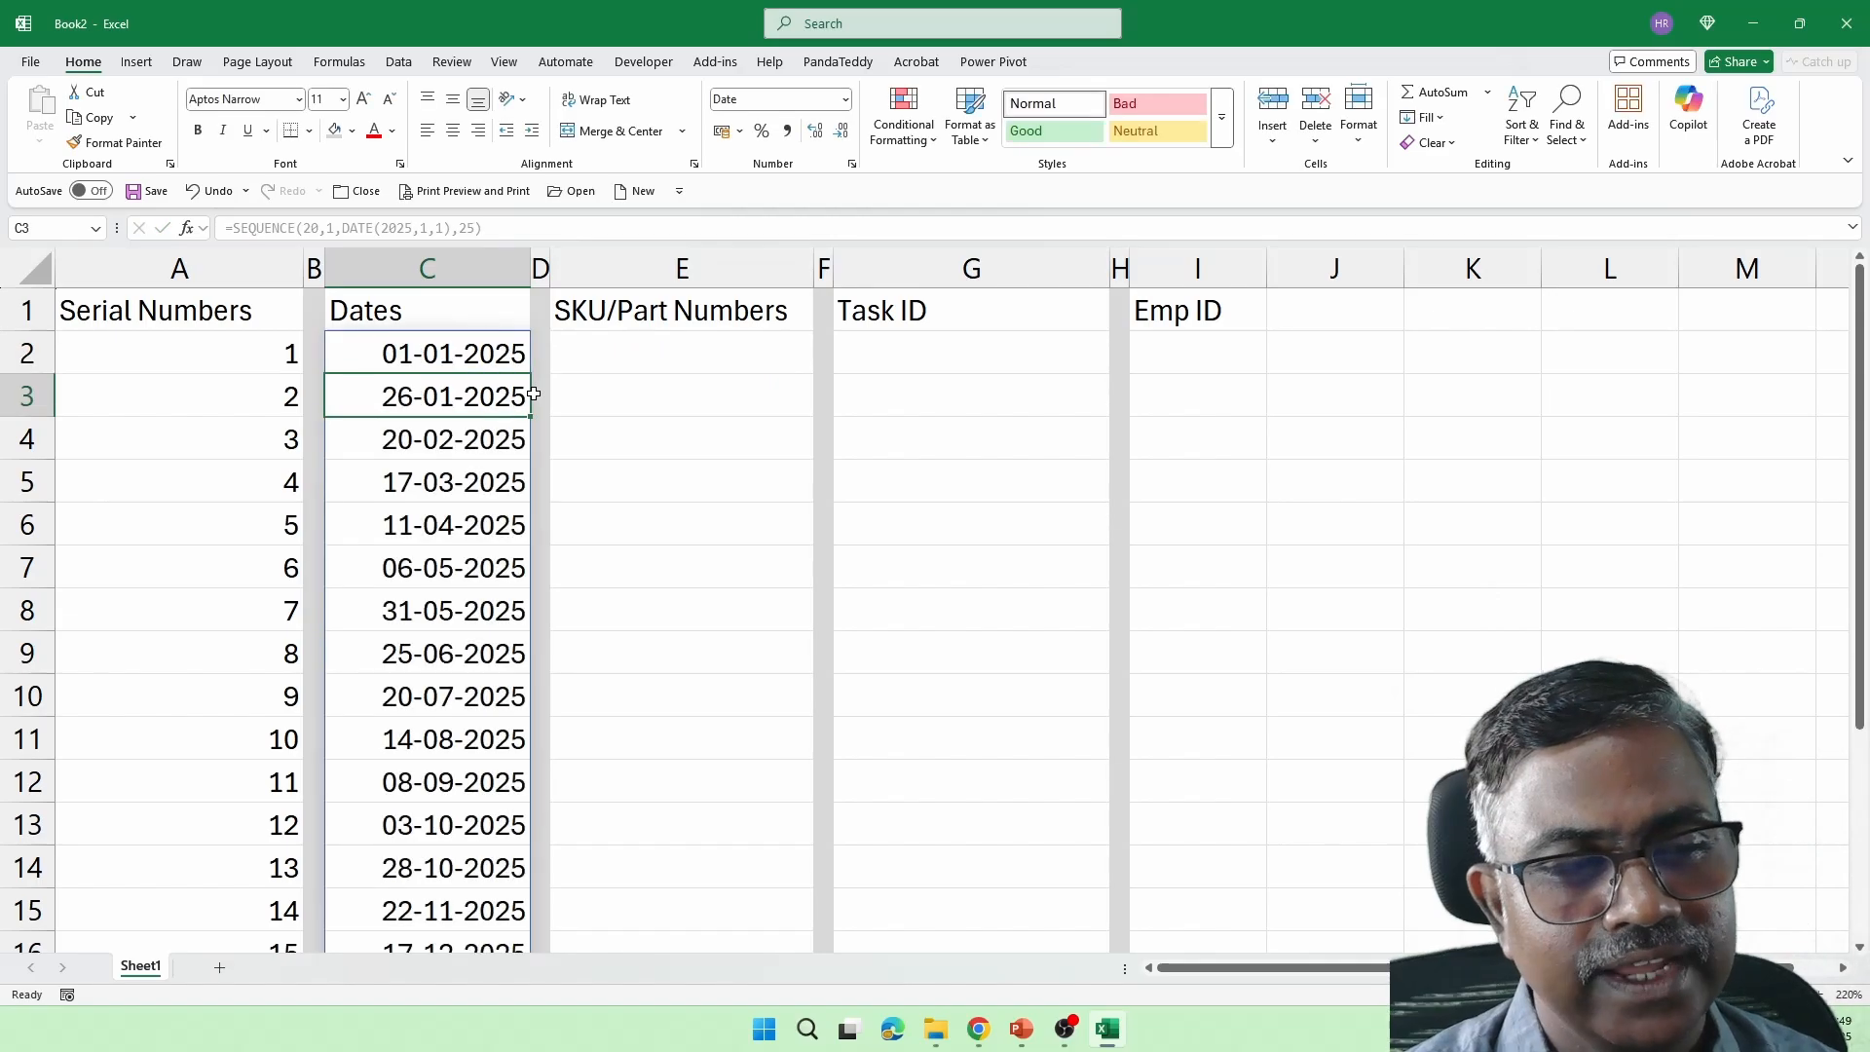
# Review the rows, columns, start and step arguments of the SEQUENCE formula in C2 and look through the resulting dates
pyautogui.click(490, 357)
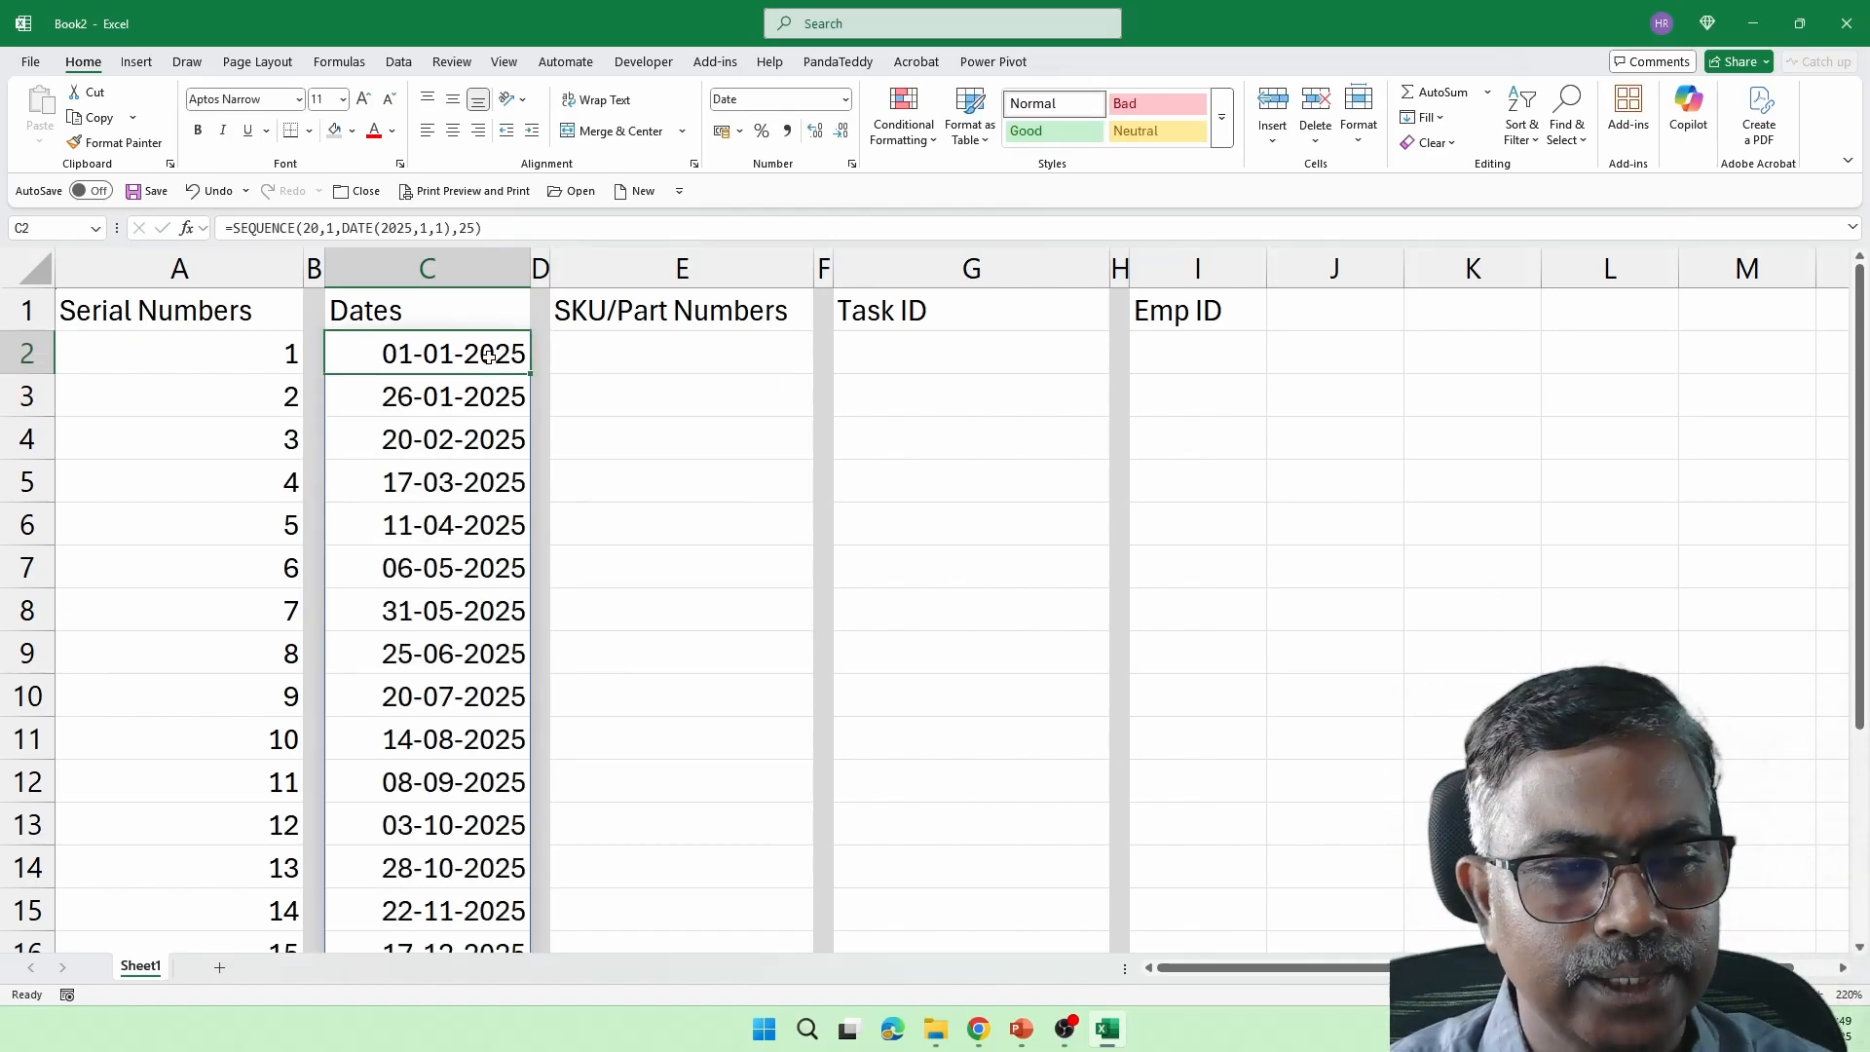
pyautogui.doubleClick(490, 357)
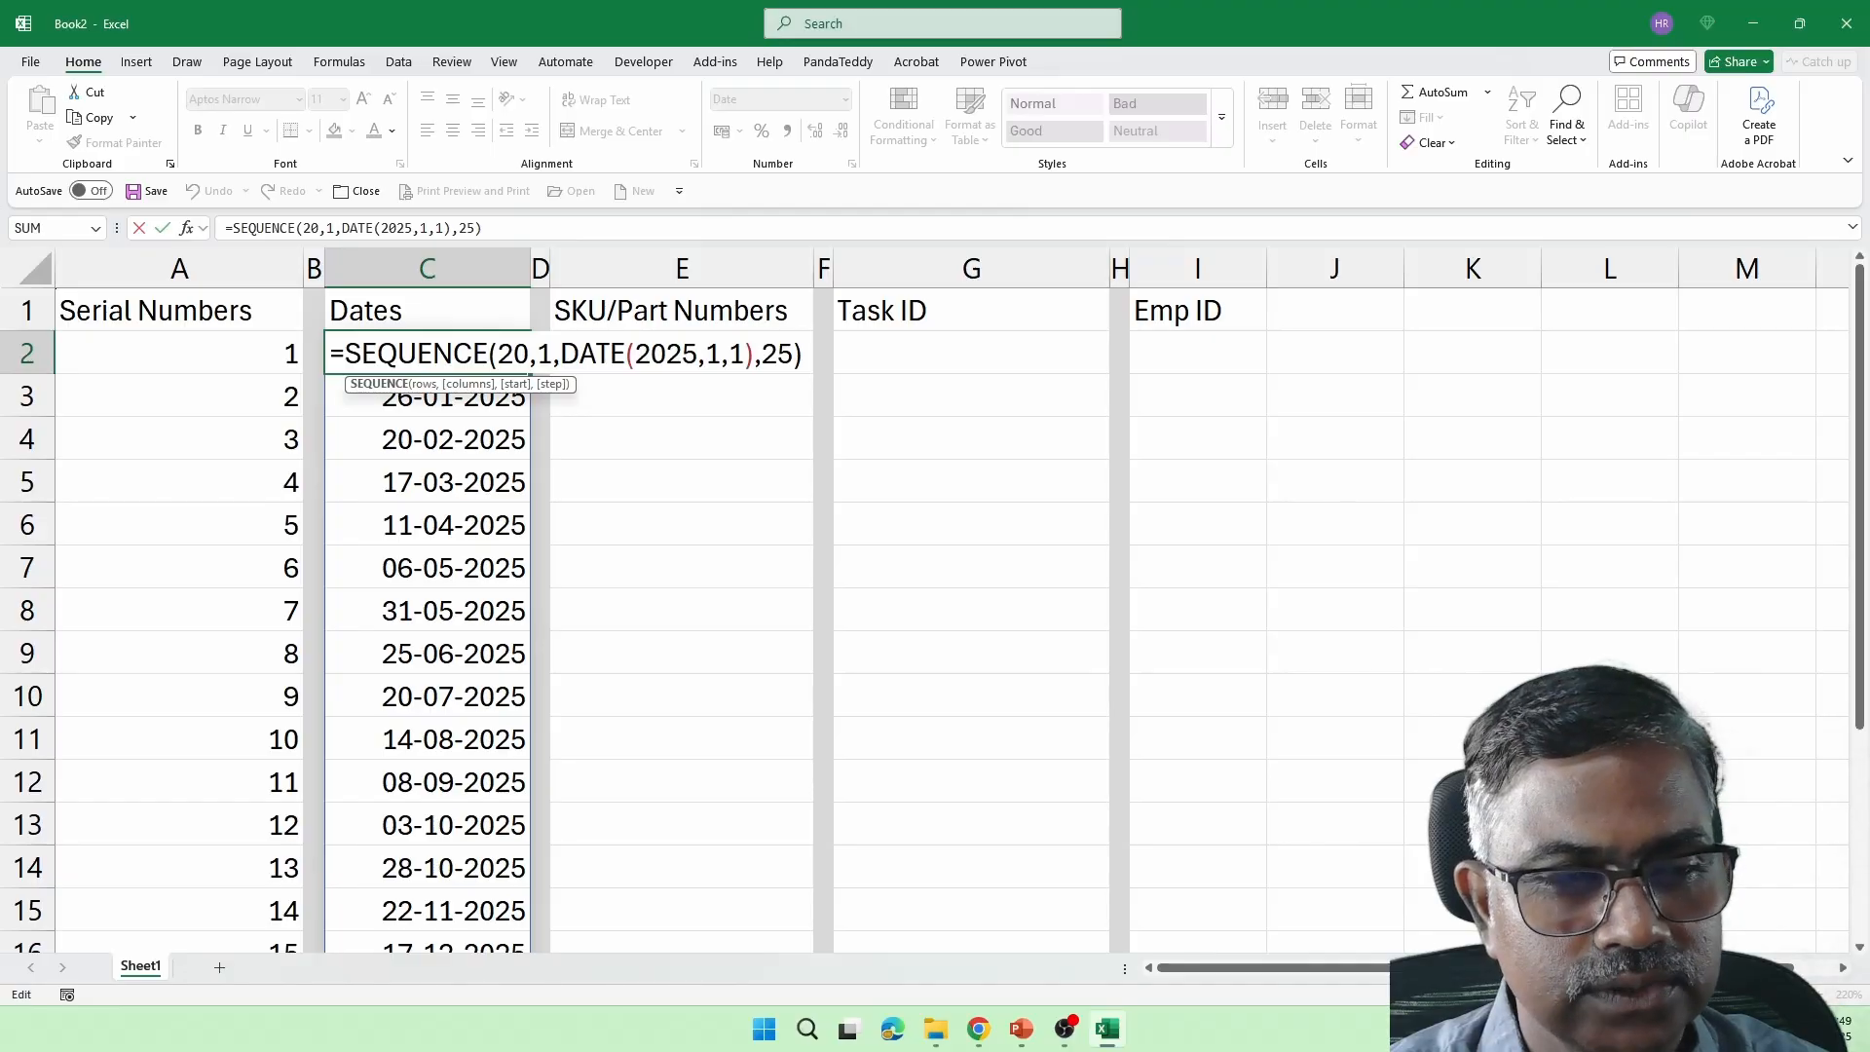
pyautogui.click(530, 354)
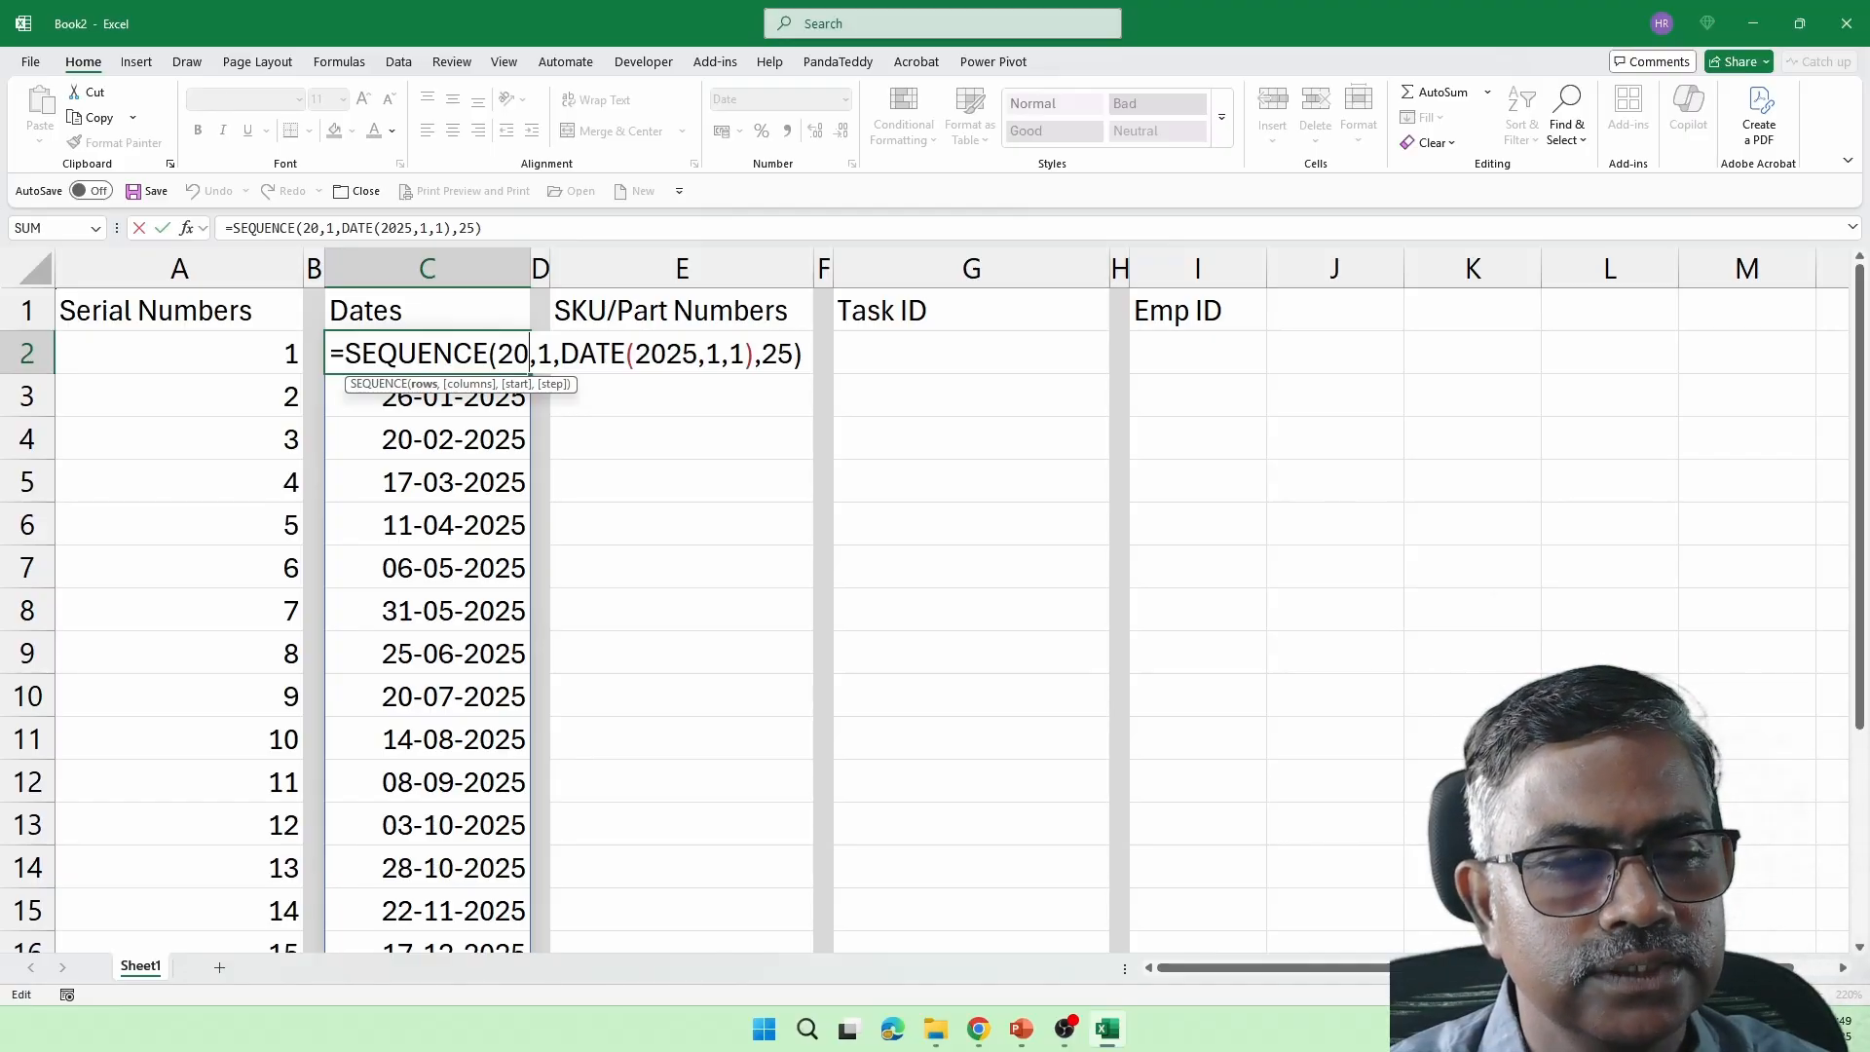
pyautogui.click(553, 355)
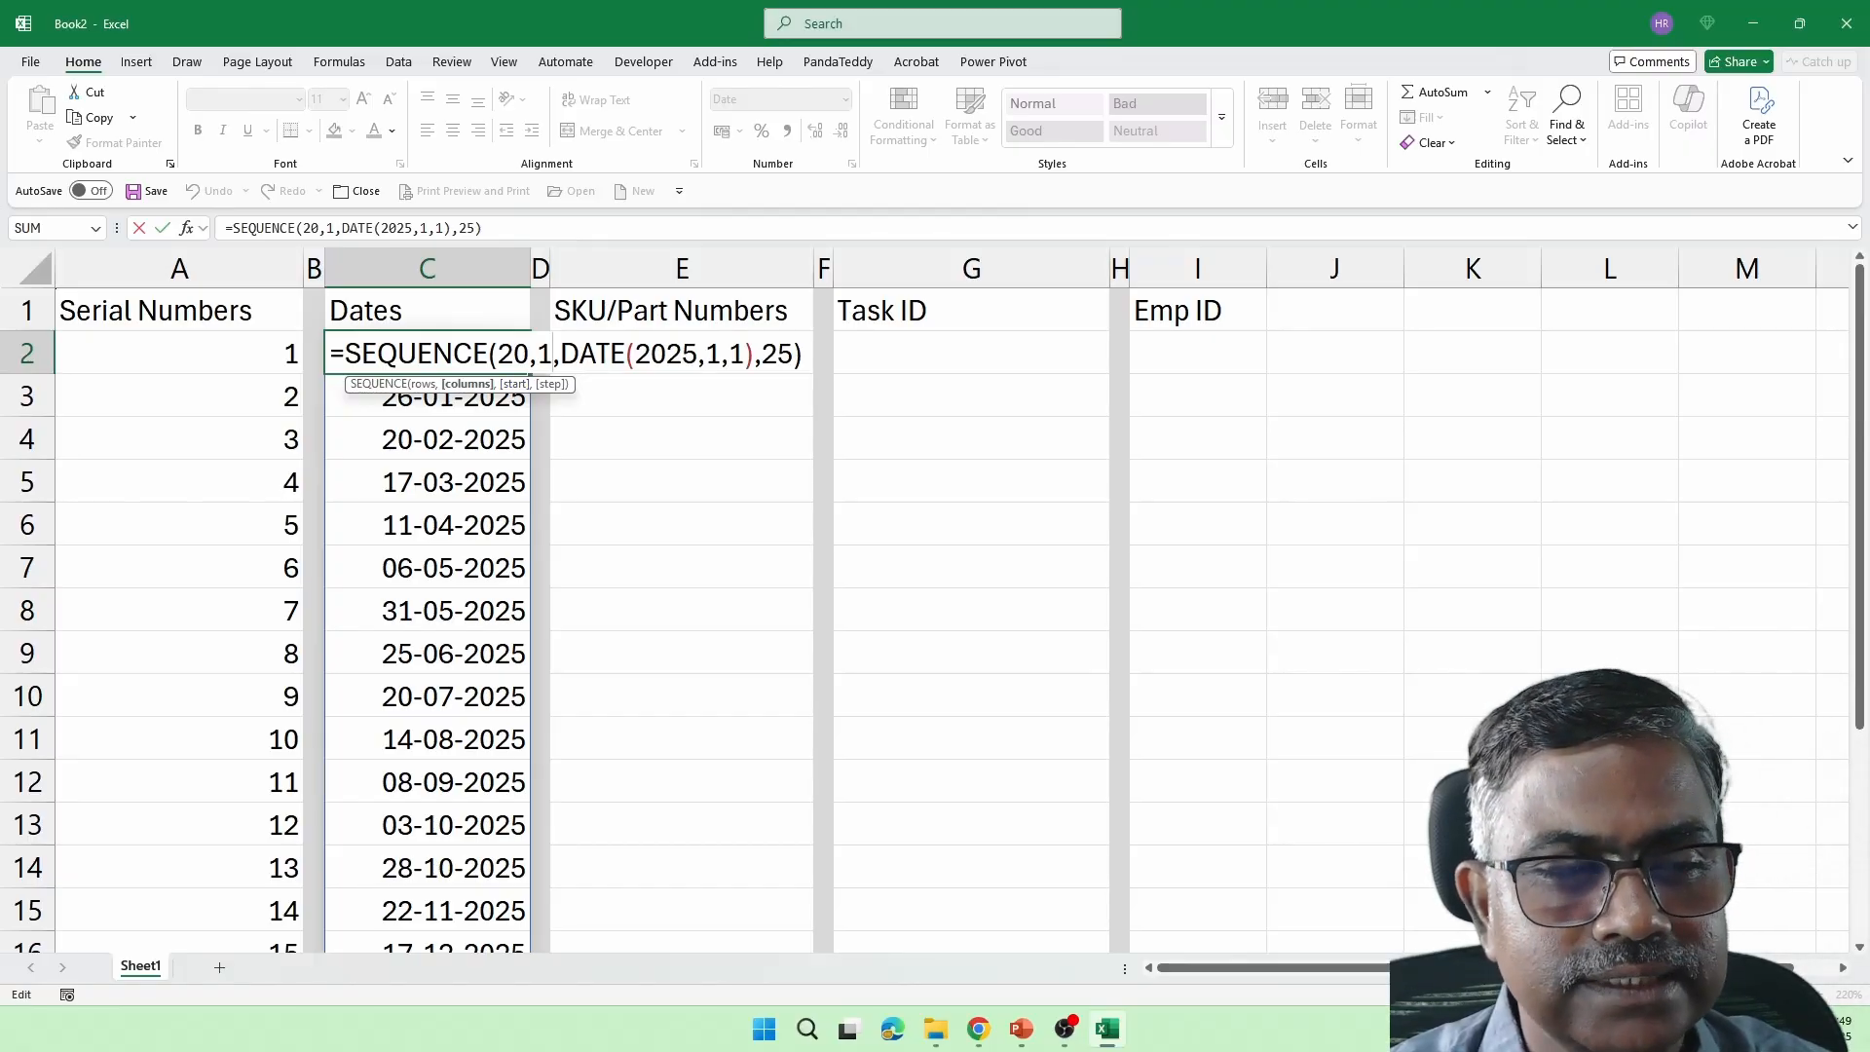
pyautogui.click(500, 354)
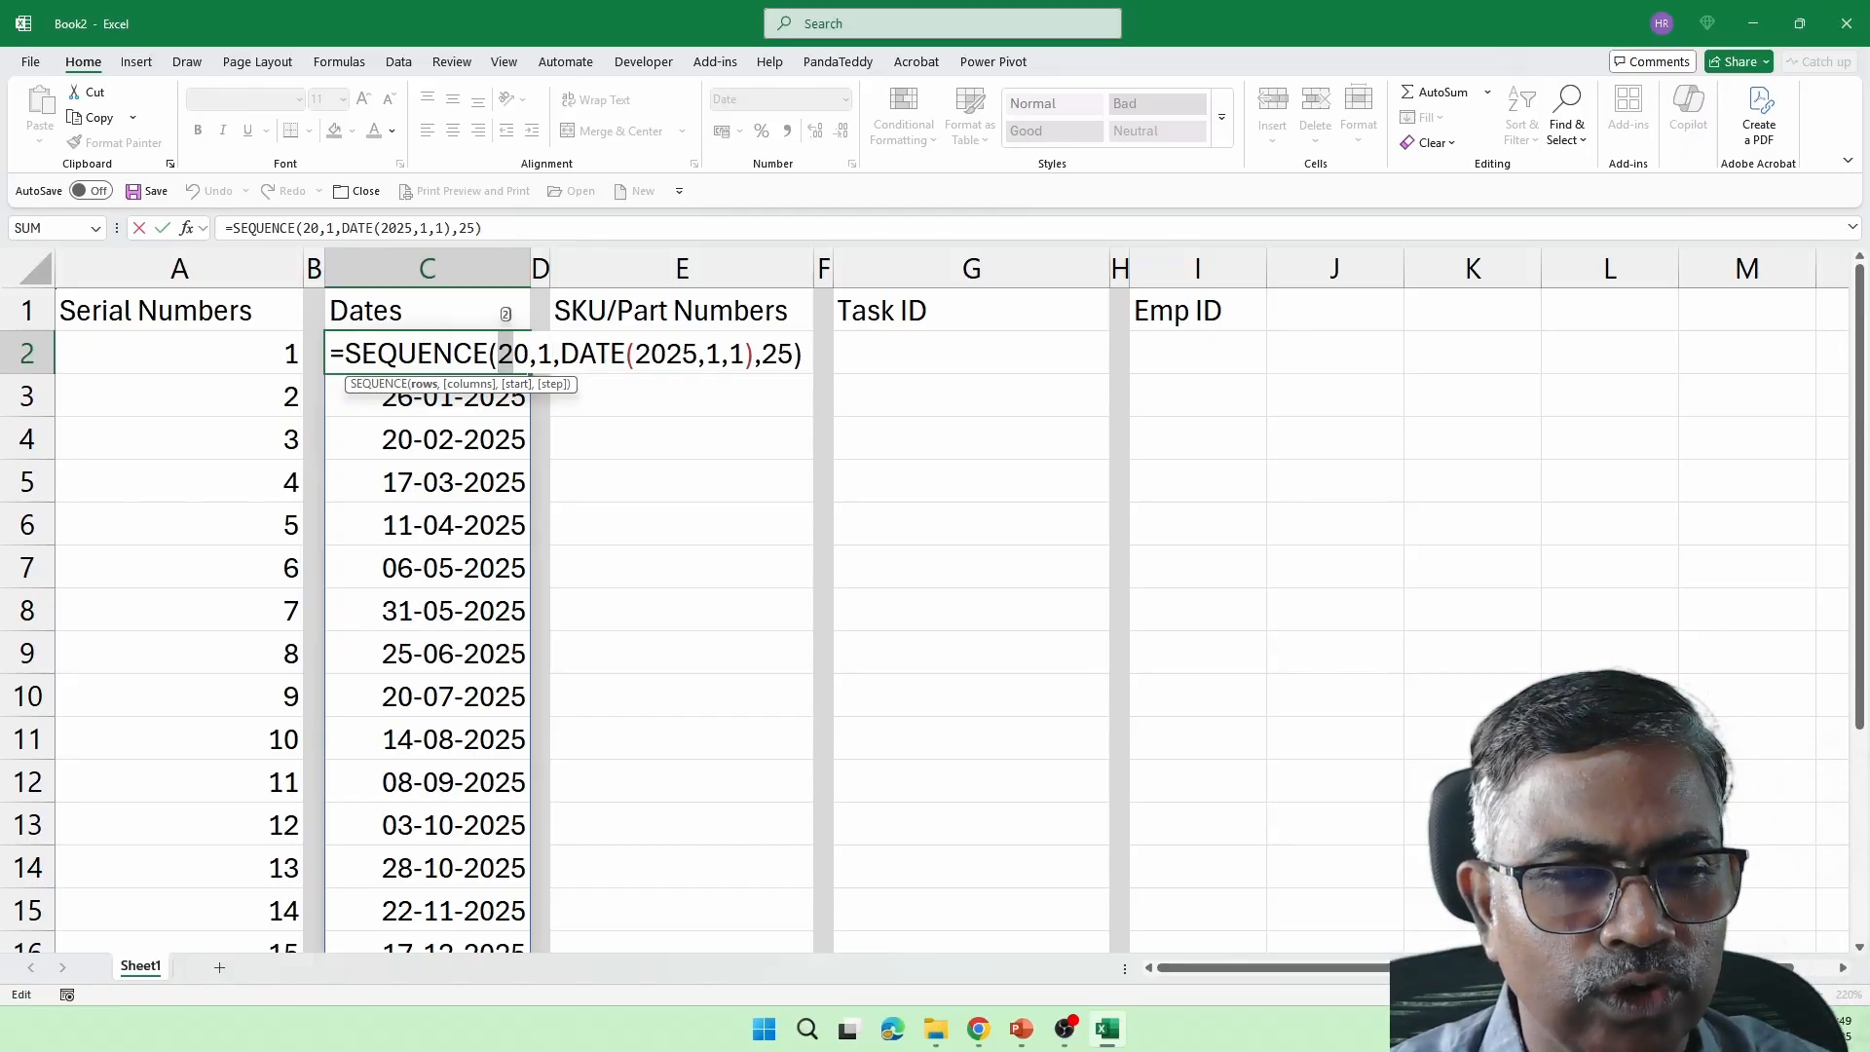
pyautogui.click(544, 354)
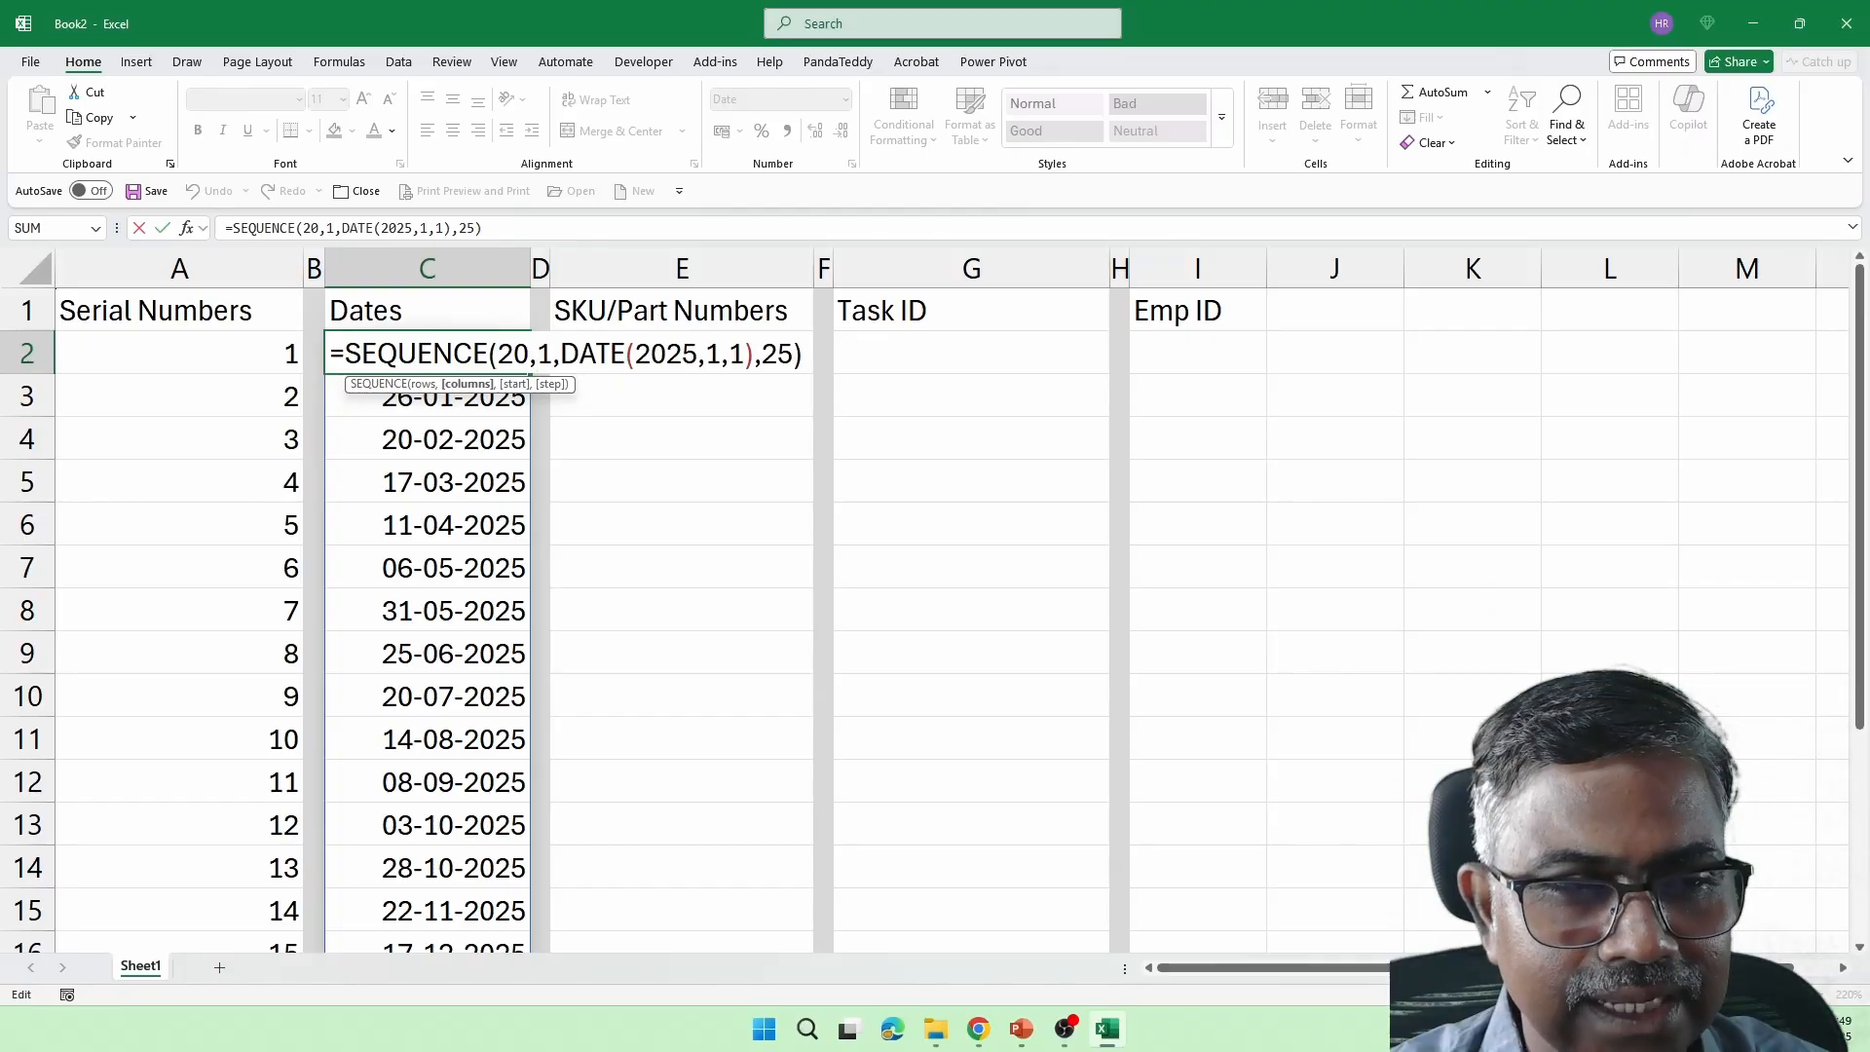
pyautogui.moveTo(560, 354); pyautogui.dragTo(747, 354)
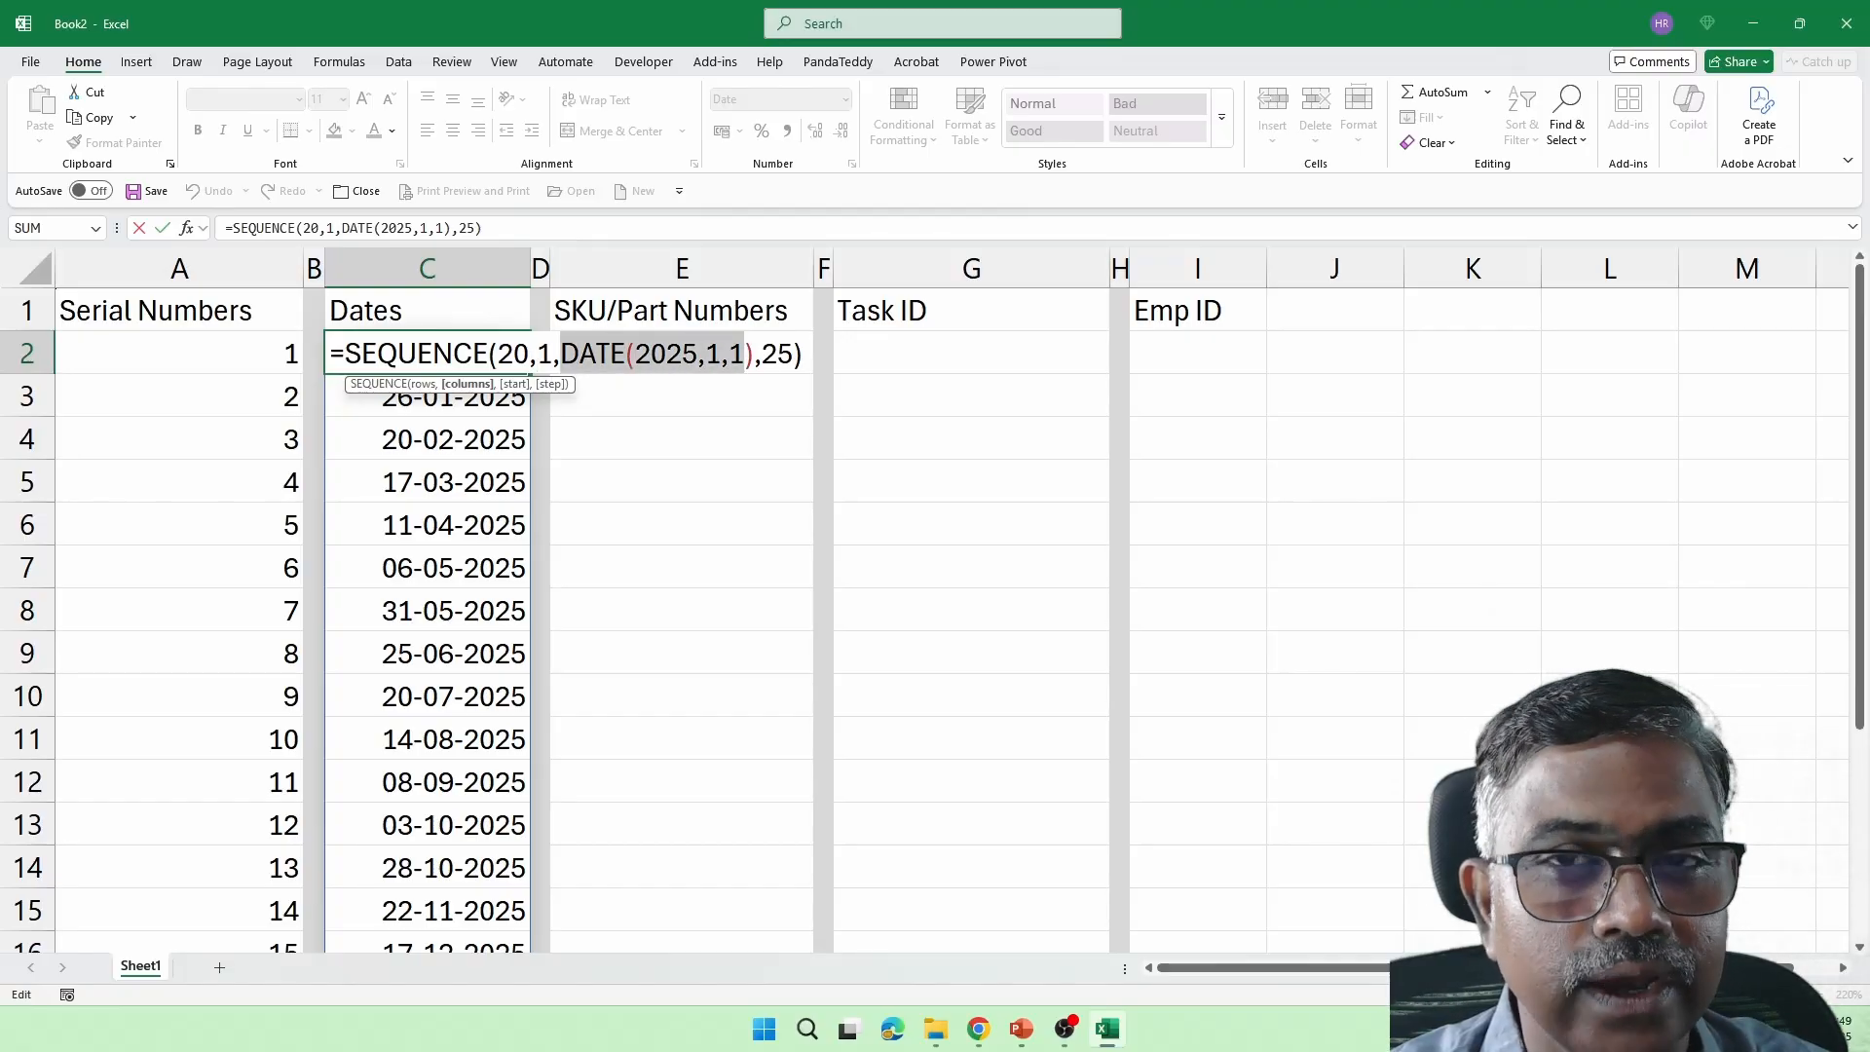
pyautogui.click(761, 354)
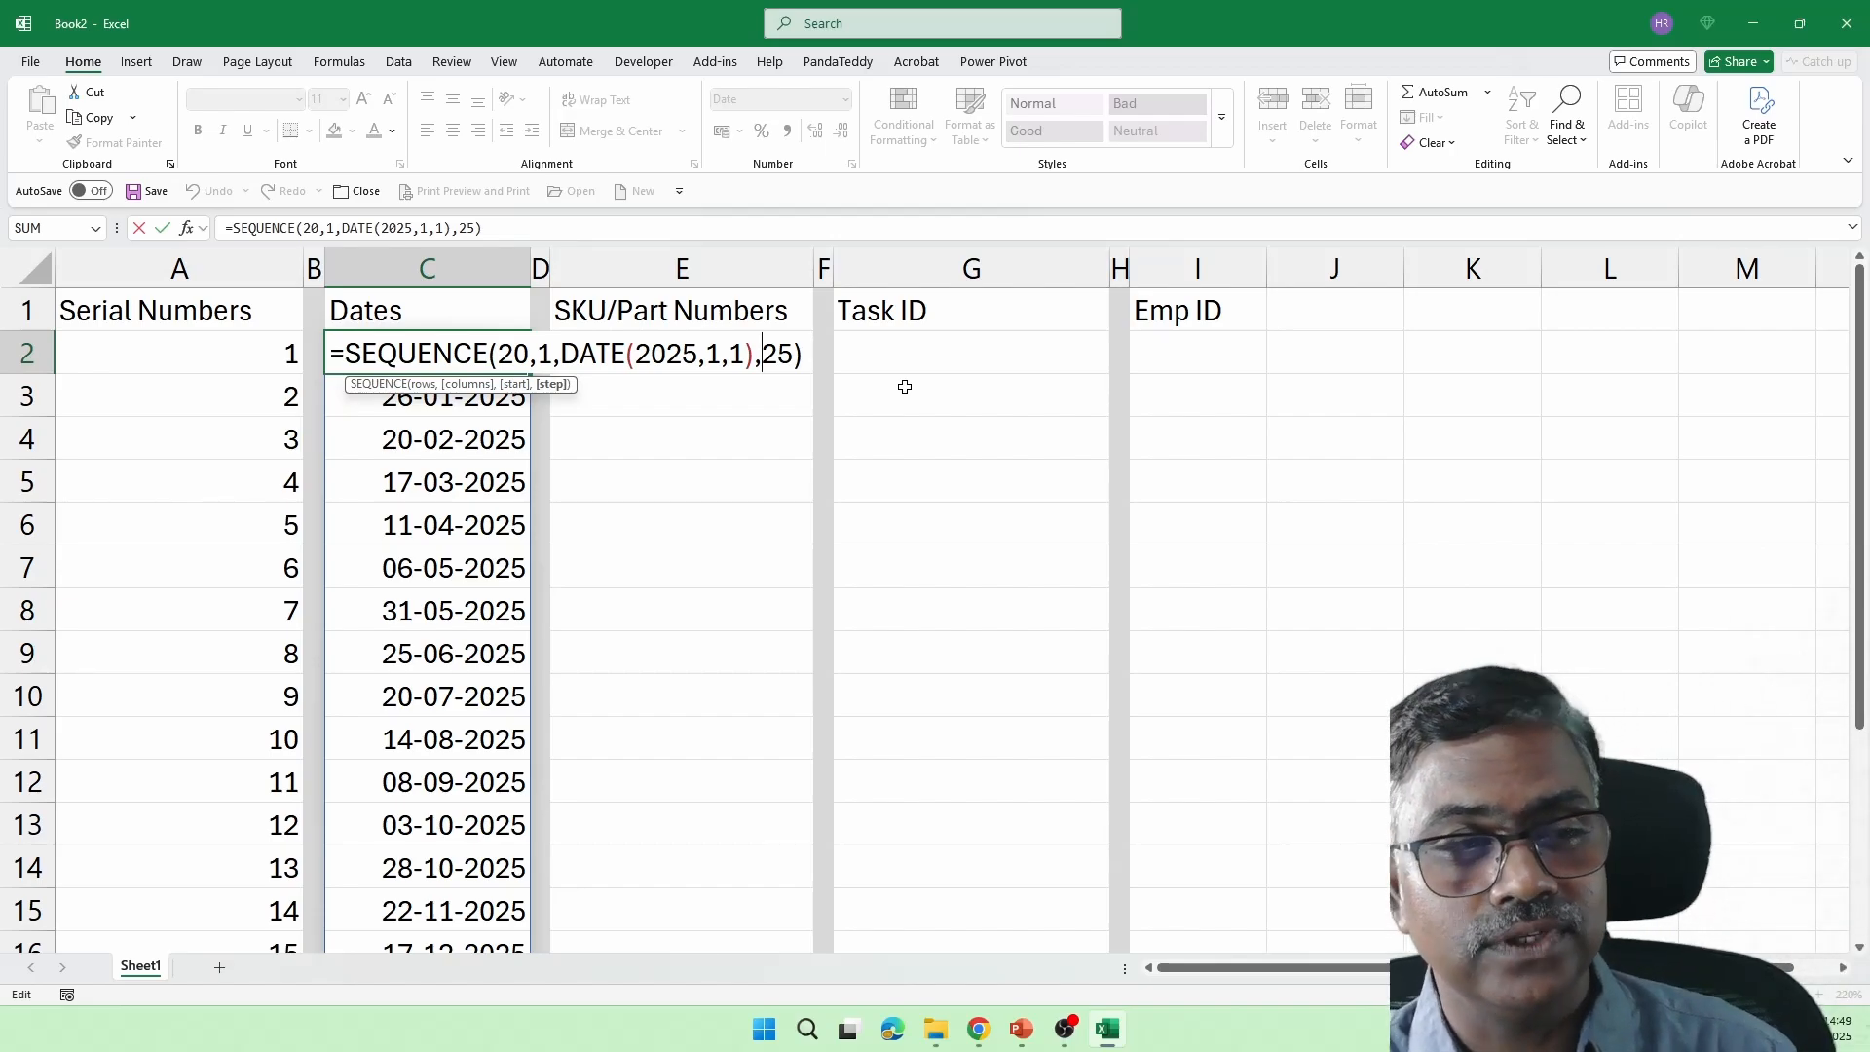
pyautogui.press('Return')
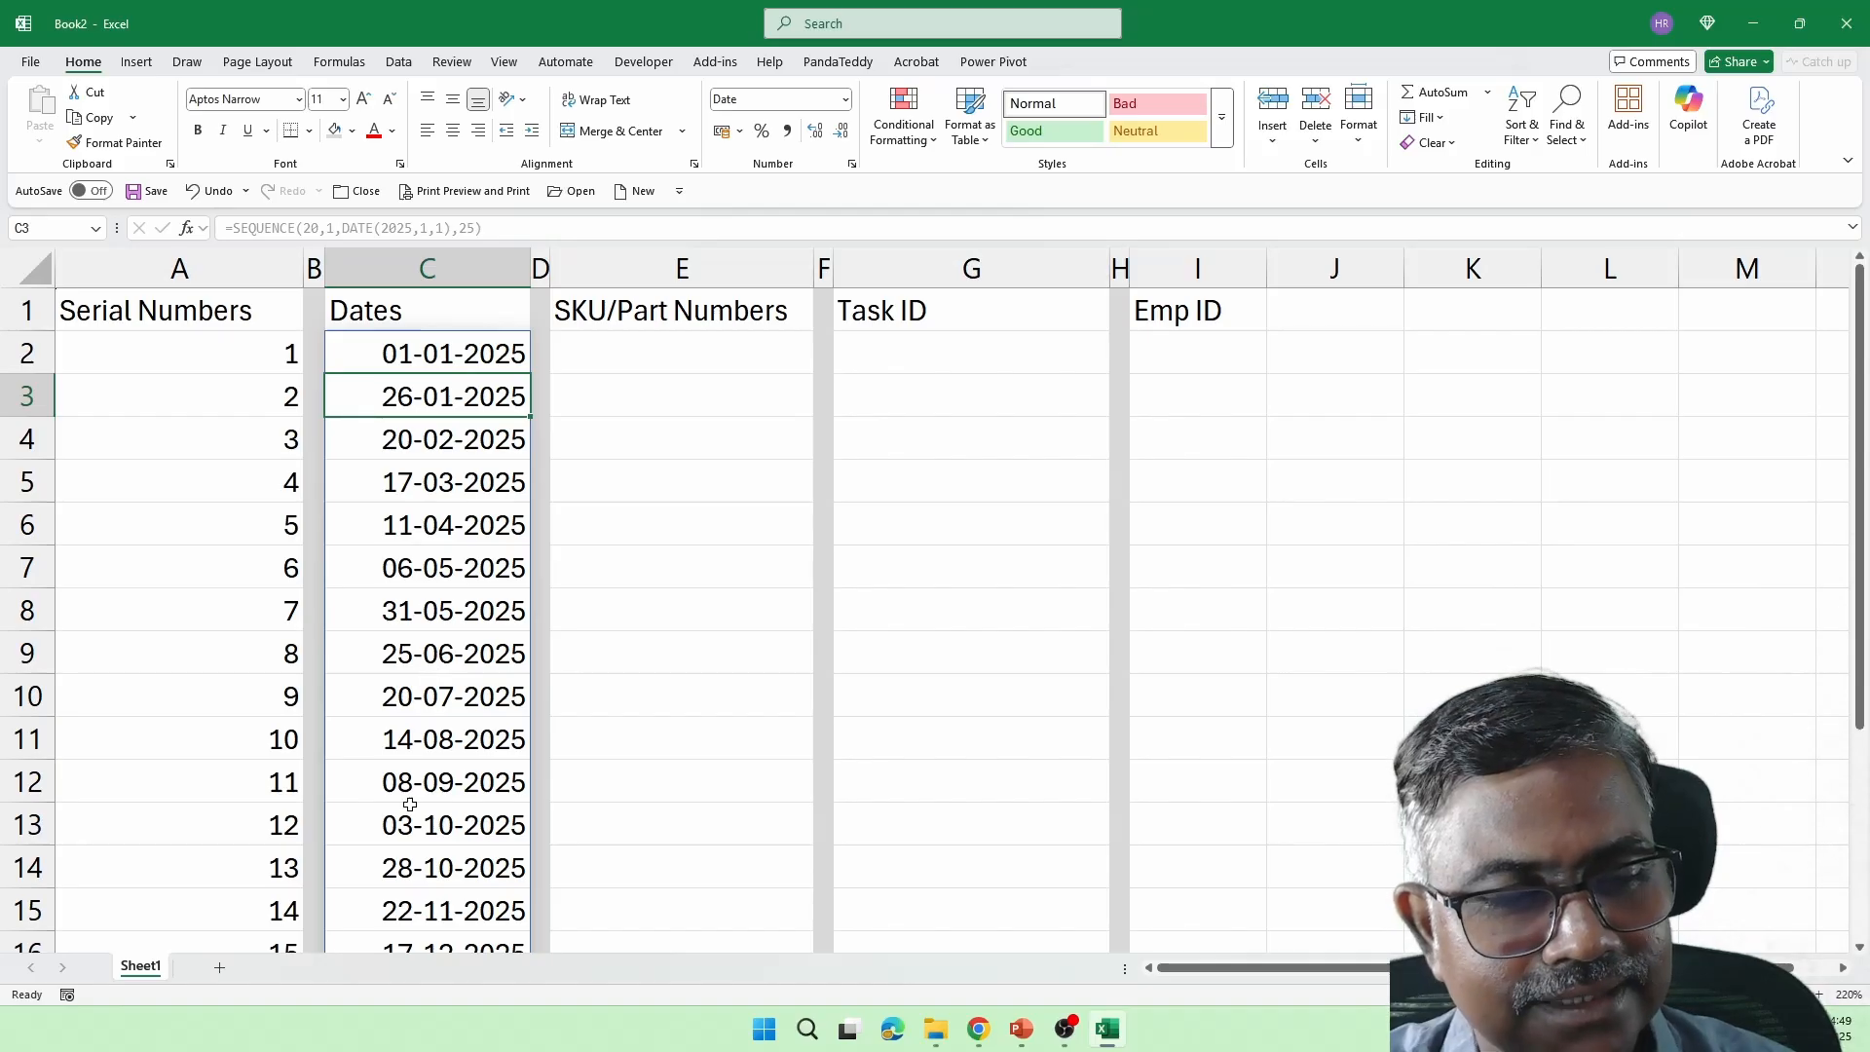
pyautogui.scroll(-2, 410, 804)
pyautogui.scroll(2, 436, 746)
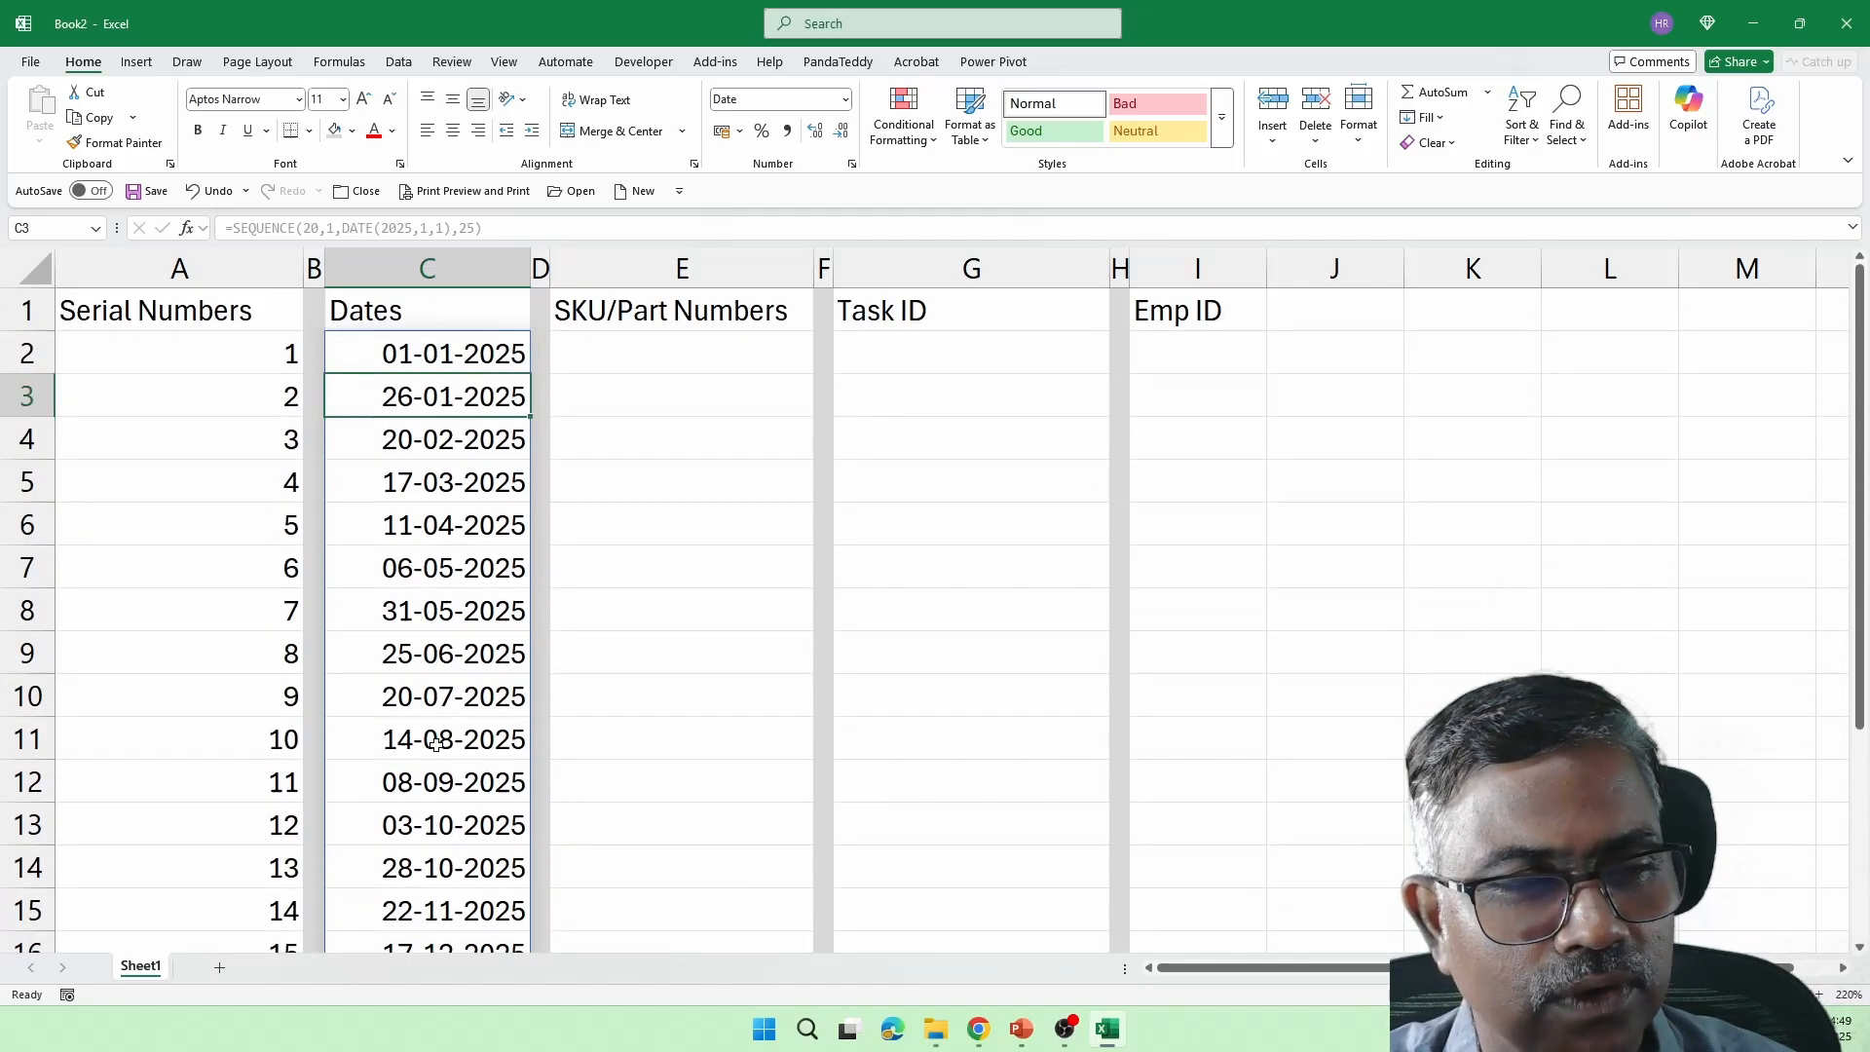
# Set the step of the SEQUENCE date formula in C2 to 60 days
pyautogui.doubleClick(490, 359)
pyautogui.click(761, 356)
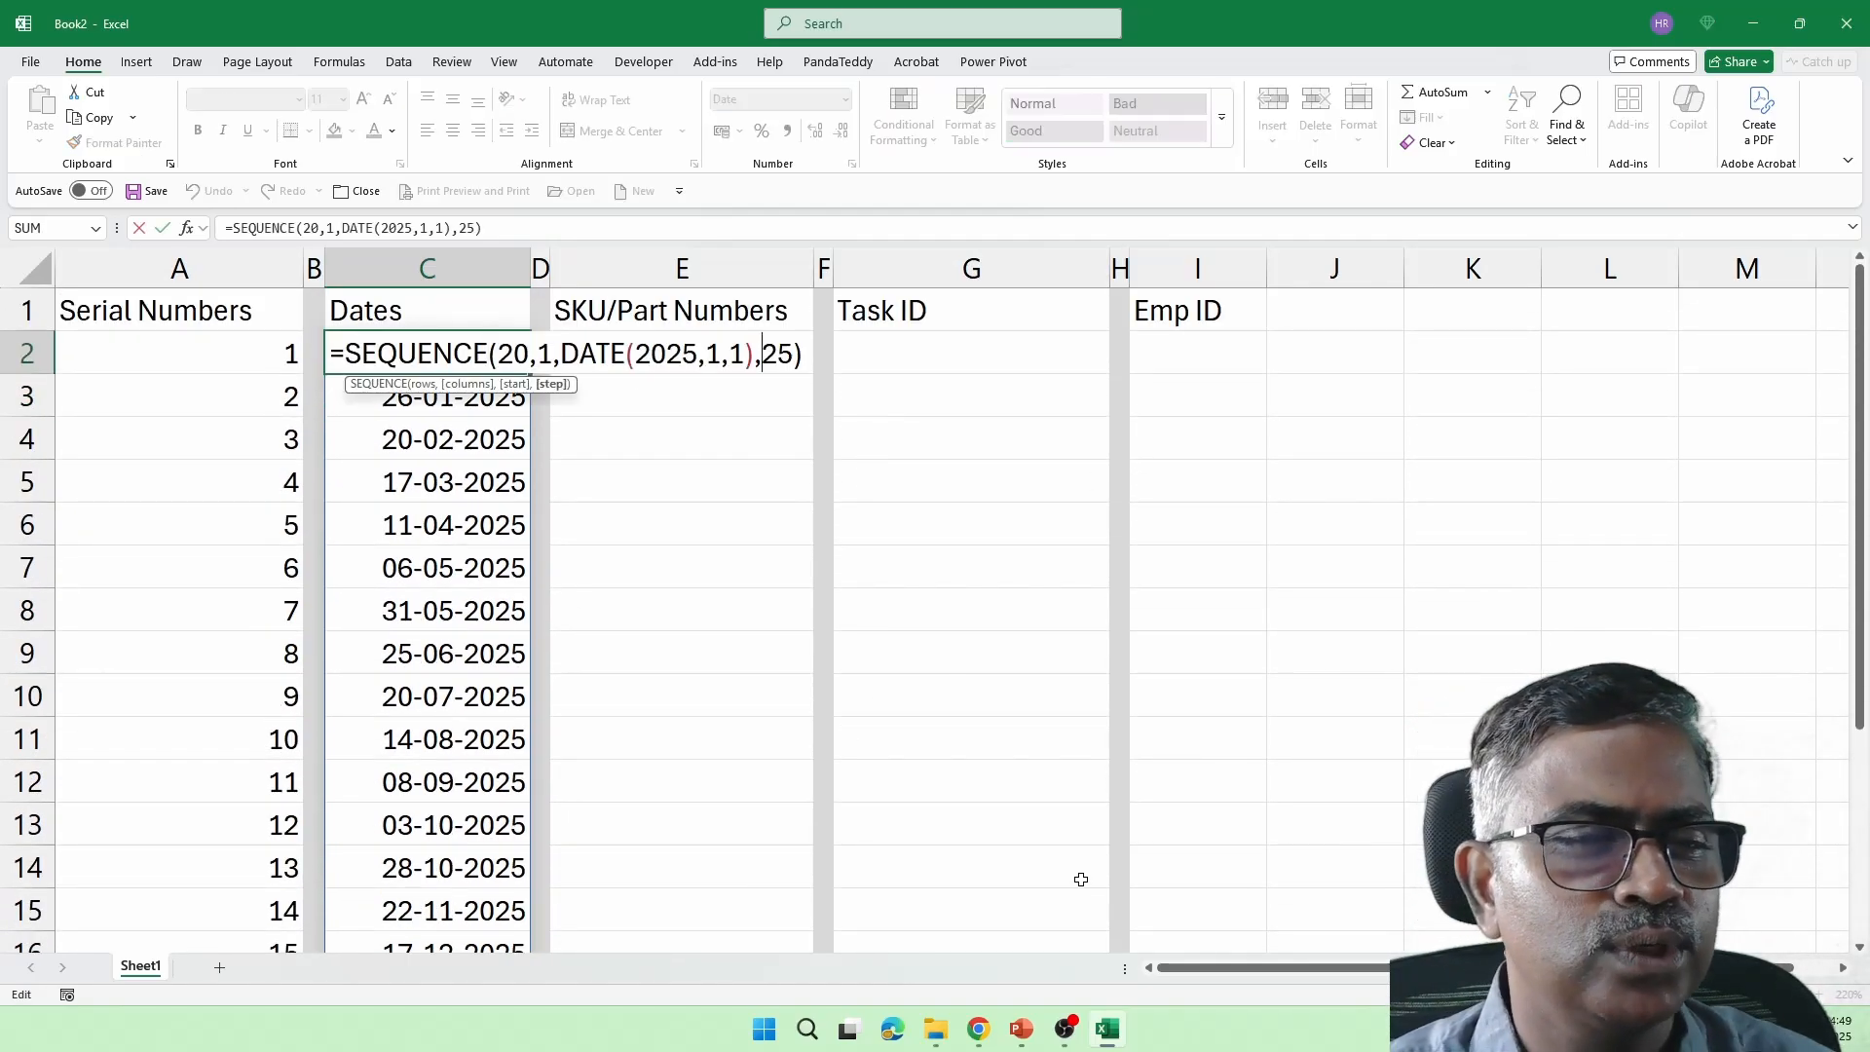
pyautogui.press('Delete')
pyautogui.press('Delete')
pyautogui.write('60')
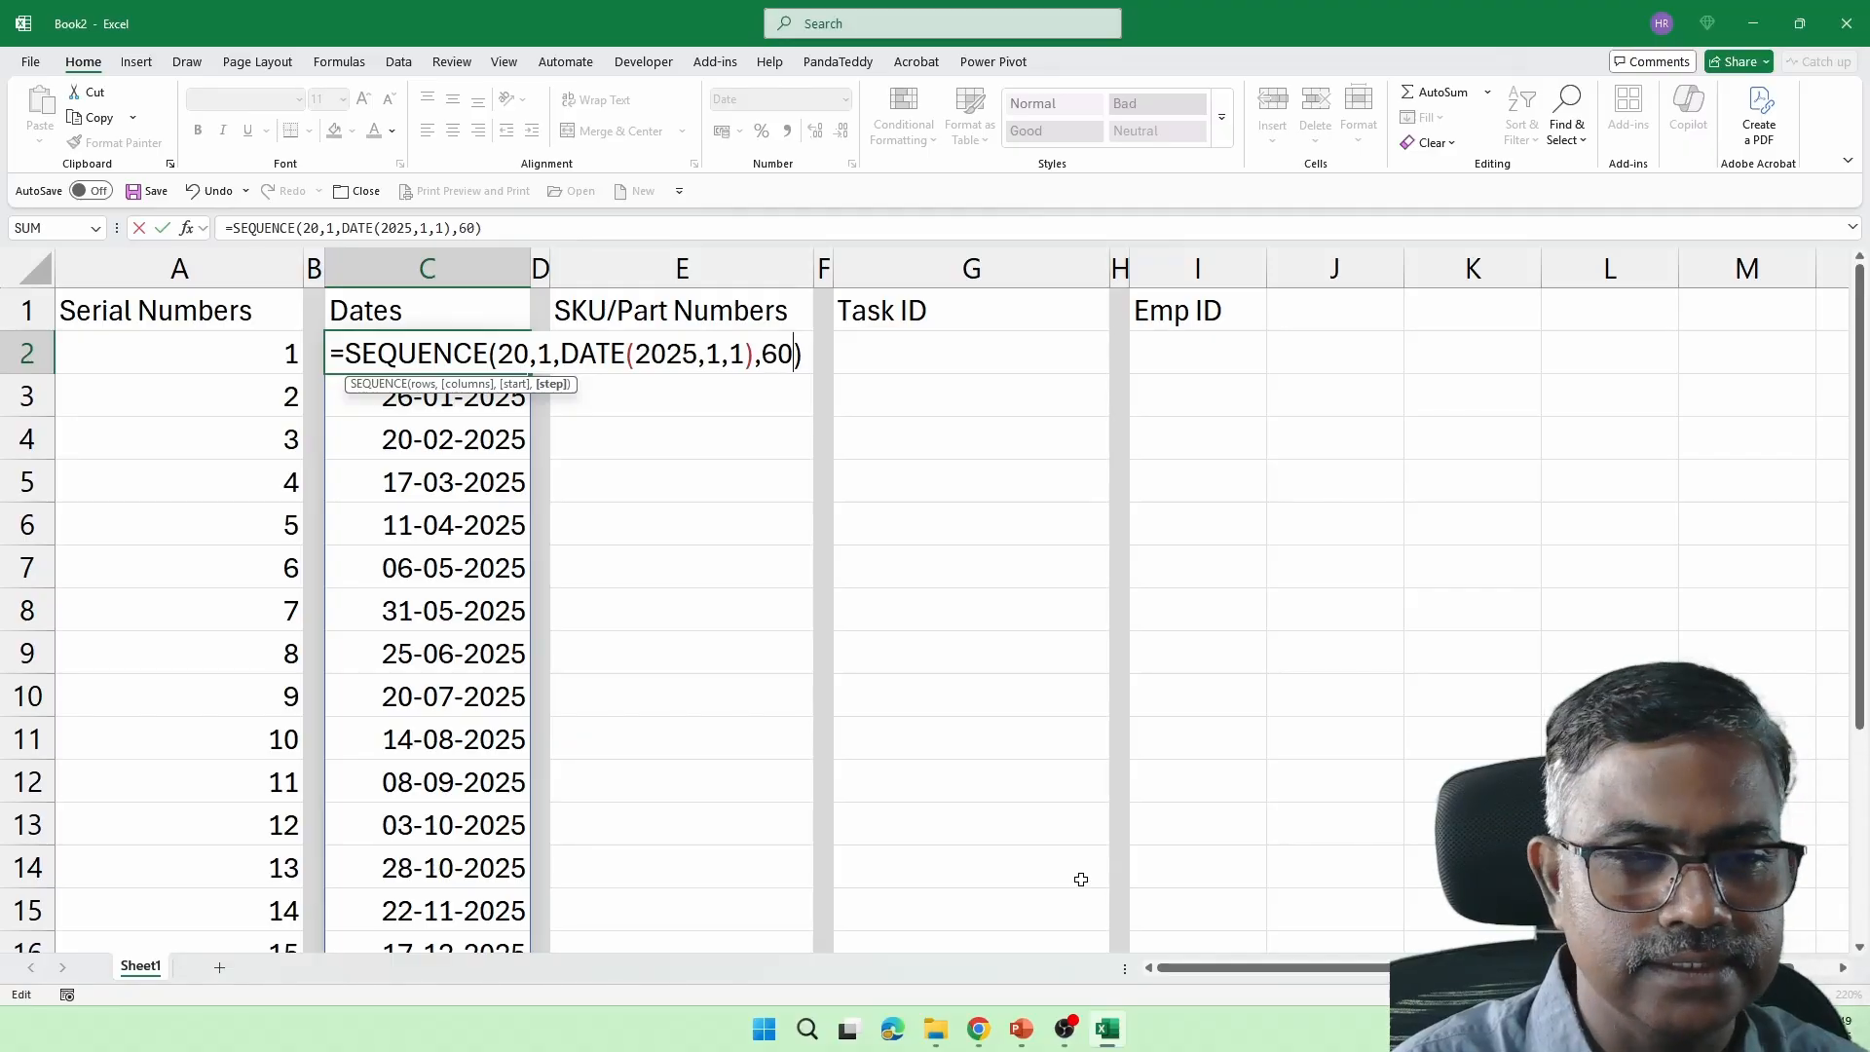
pyautogui.press('Return')
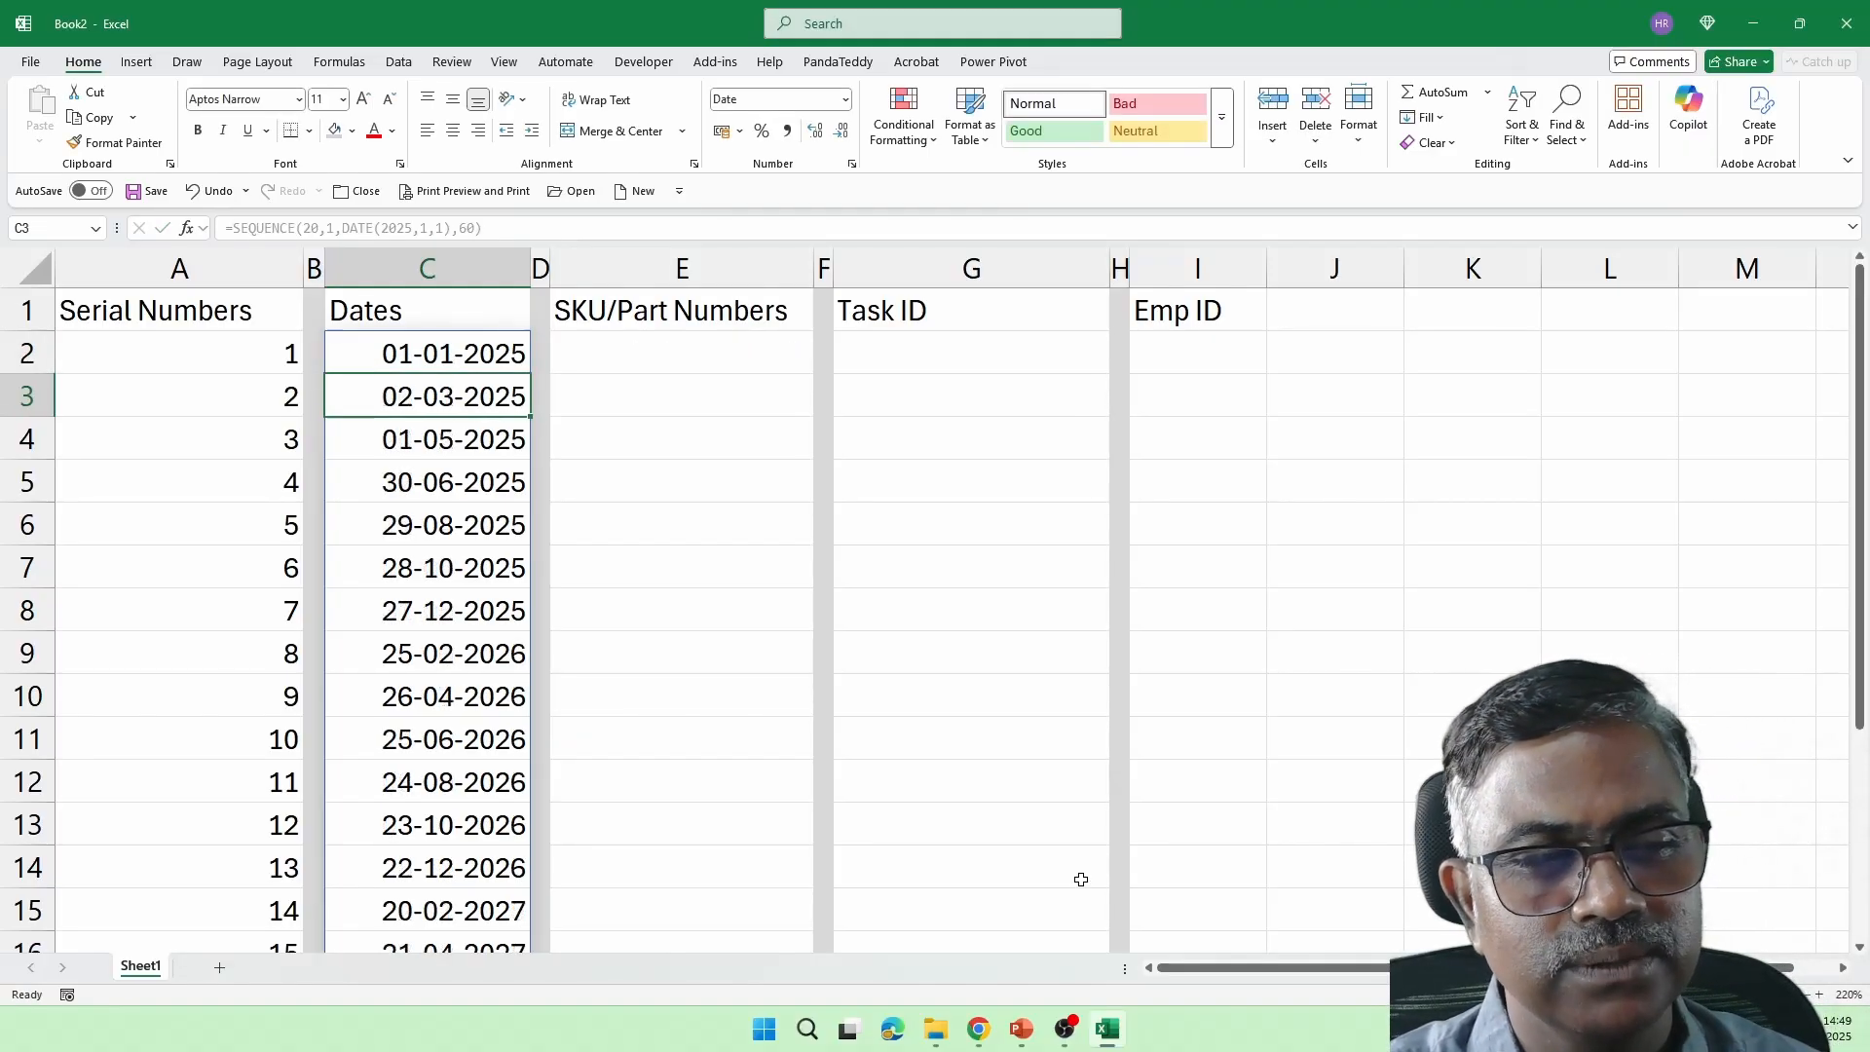
# Format the whole generated date list in column C with the day, abbreviated month and two-digit year, like 01-Jan-25
pyautogui.click(449, 350)
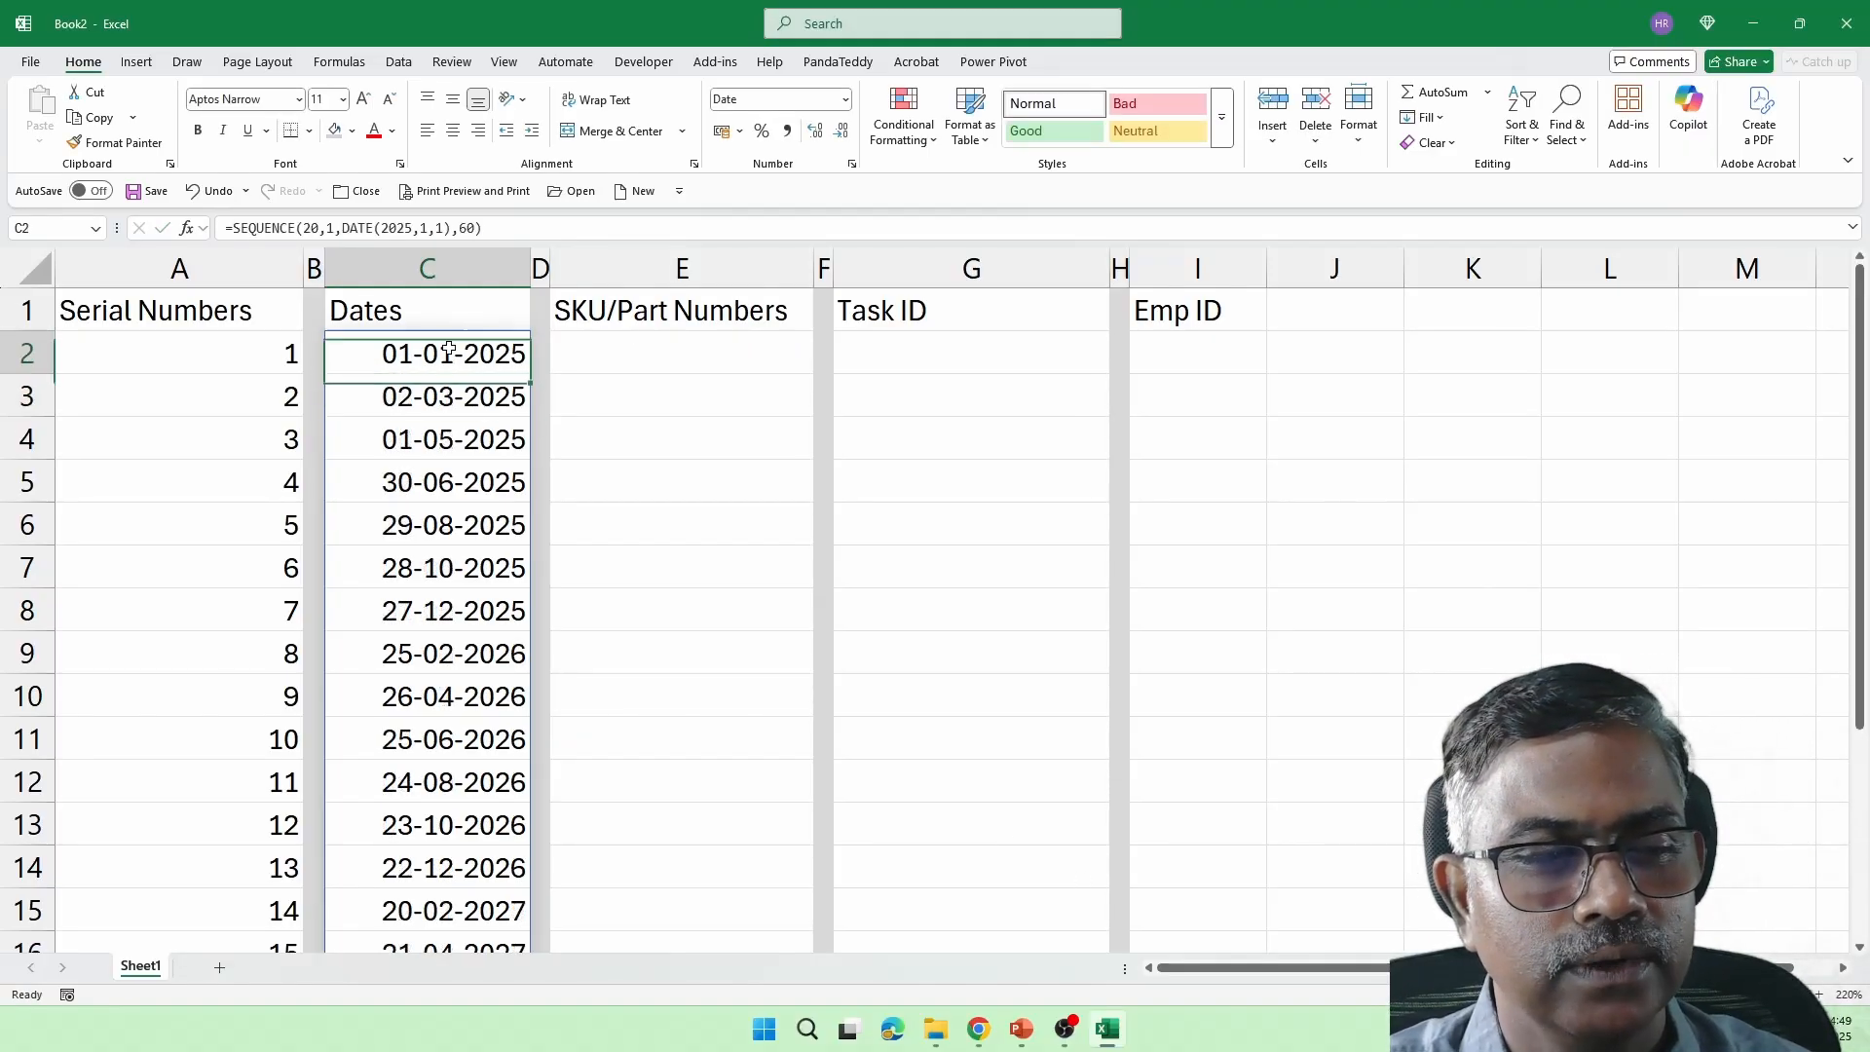
pyautogui.hotkey('ctrl', 'shift', 'Down')
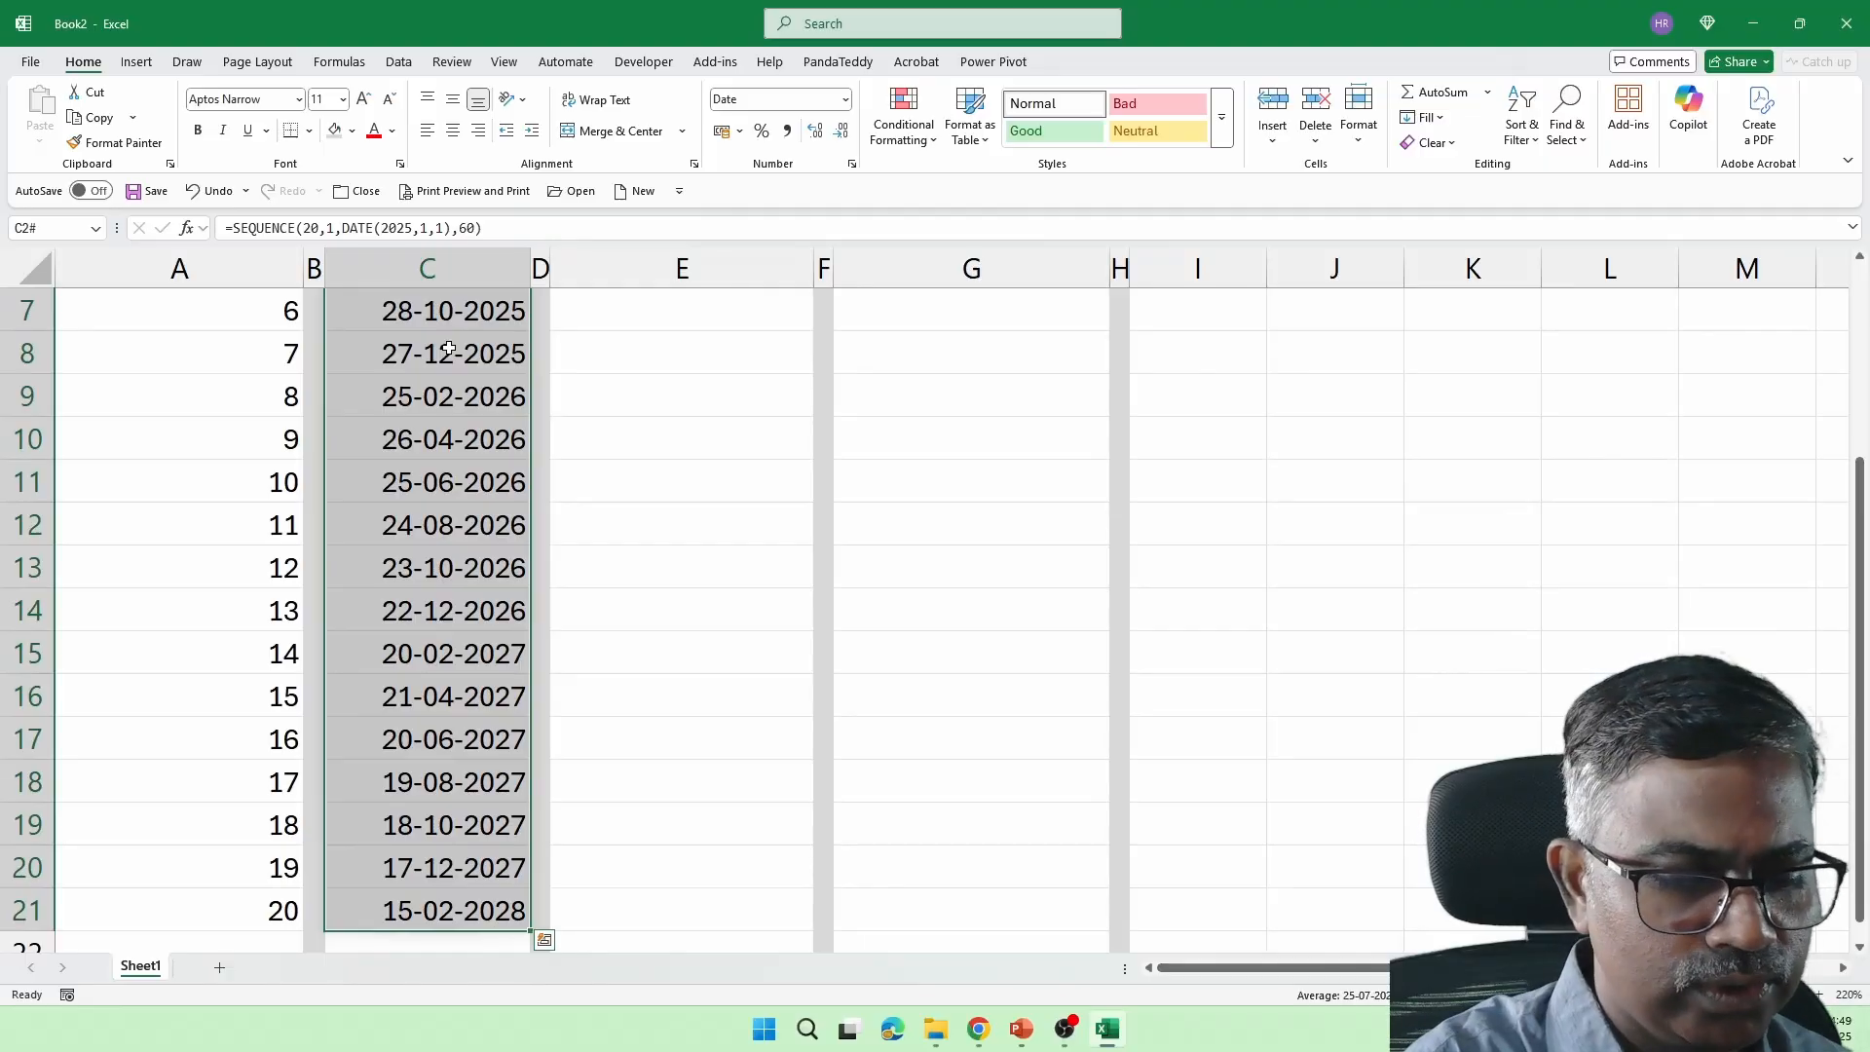
pyautogui.hotkey('ctrl', 'shift', '3')
pyautogui.scroll(1, 449, 349)
pyautogui.click(438, 443)
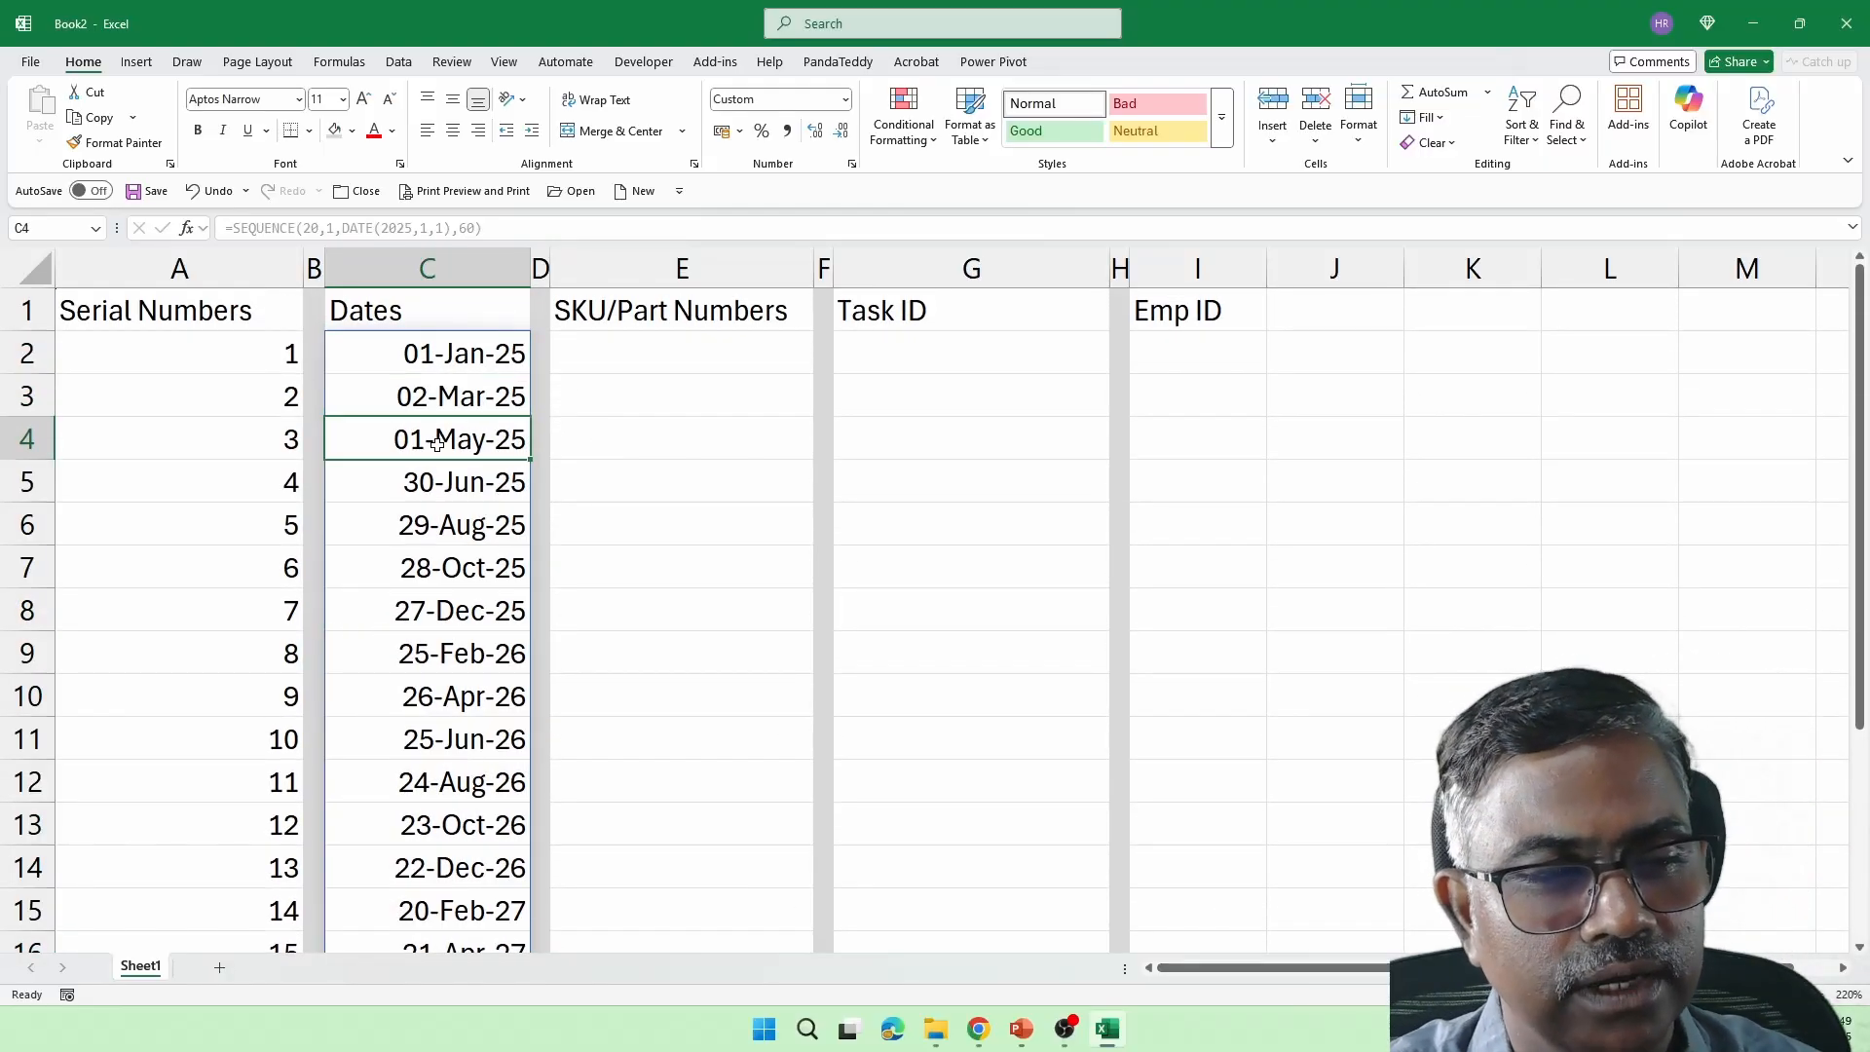
# Set the step of the SEQUENCE date formula in C2 to 45 days
pyautogui.doubleClick(463, 355)
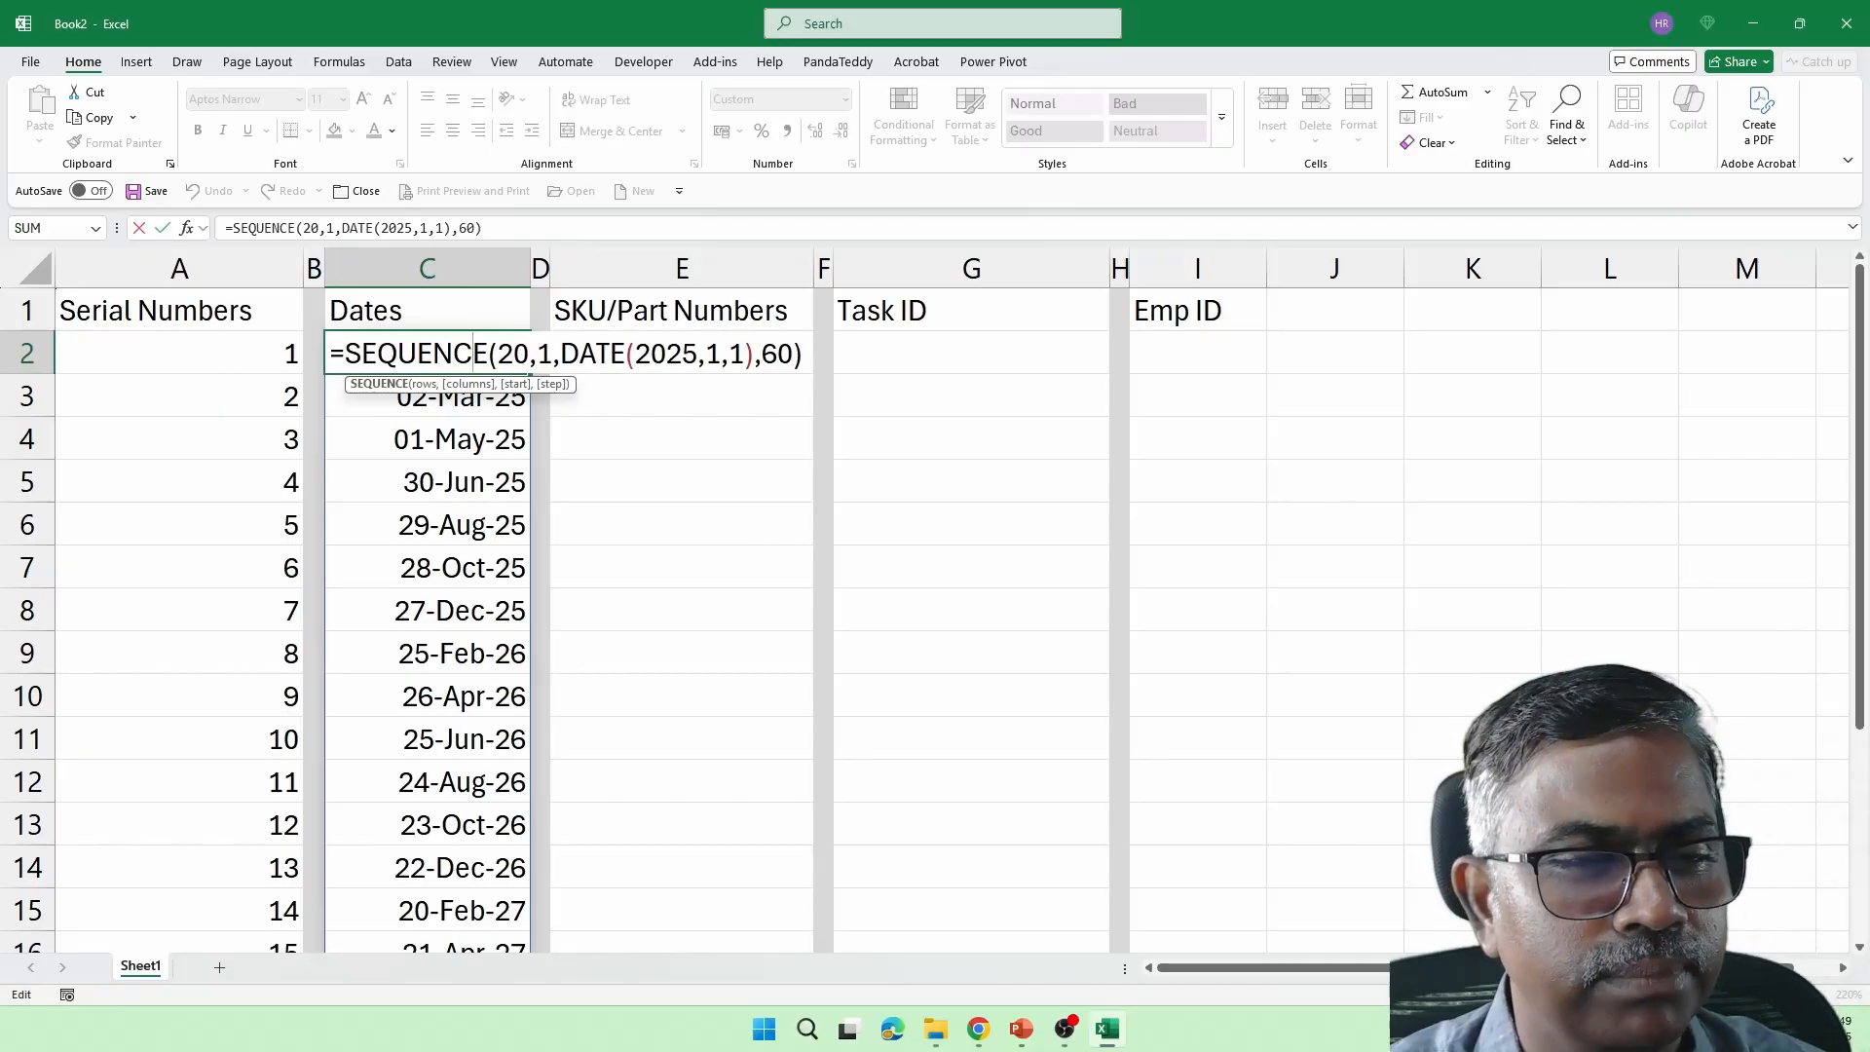
pyautogui.moveTo(760, 353); pyautogui.dragTo(795, 354)
pyautogui.write('45')
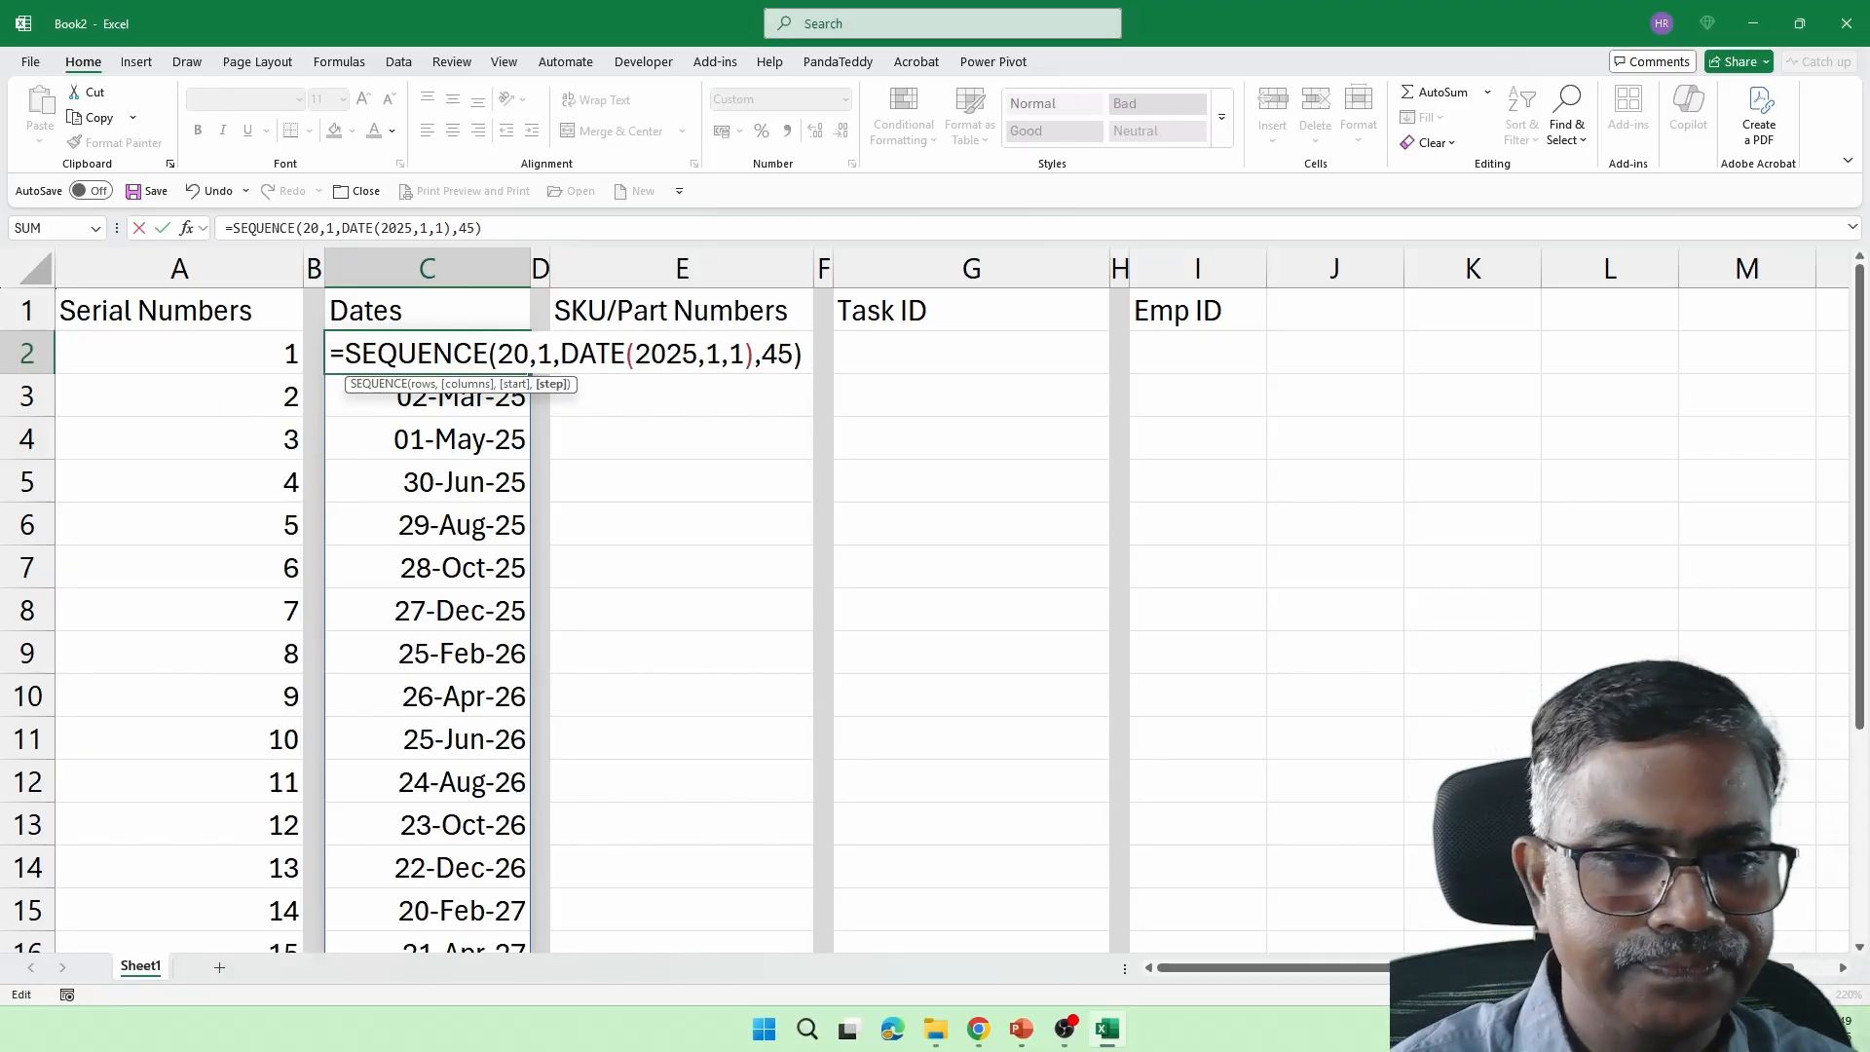
pyautogui.press('Return')
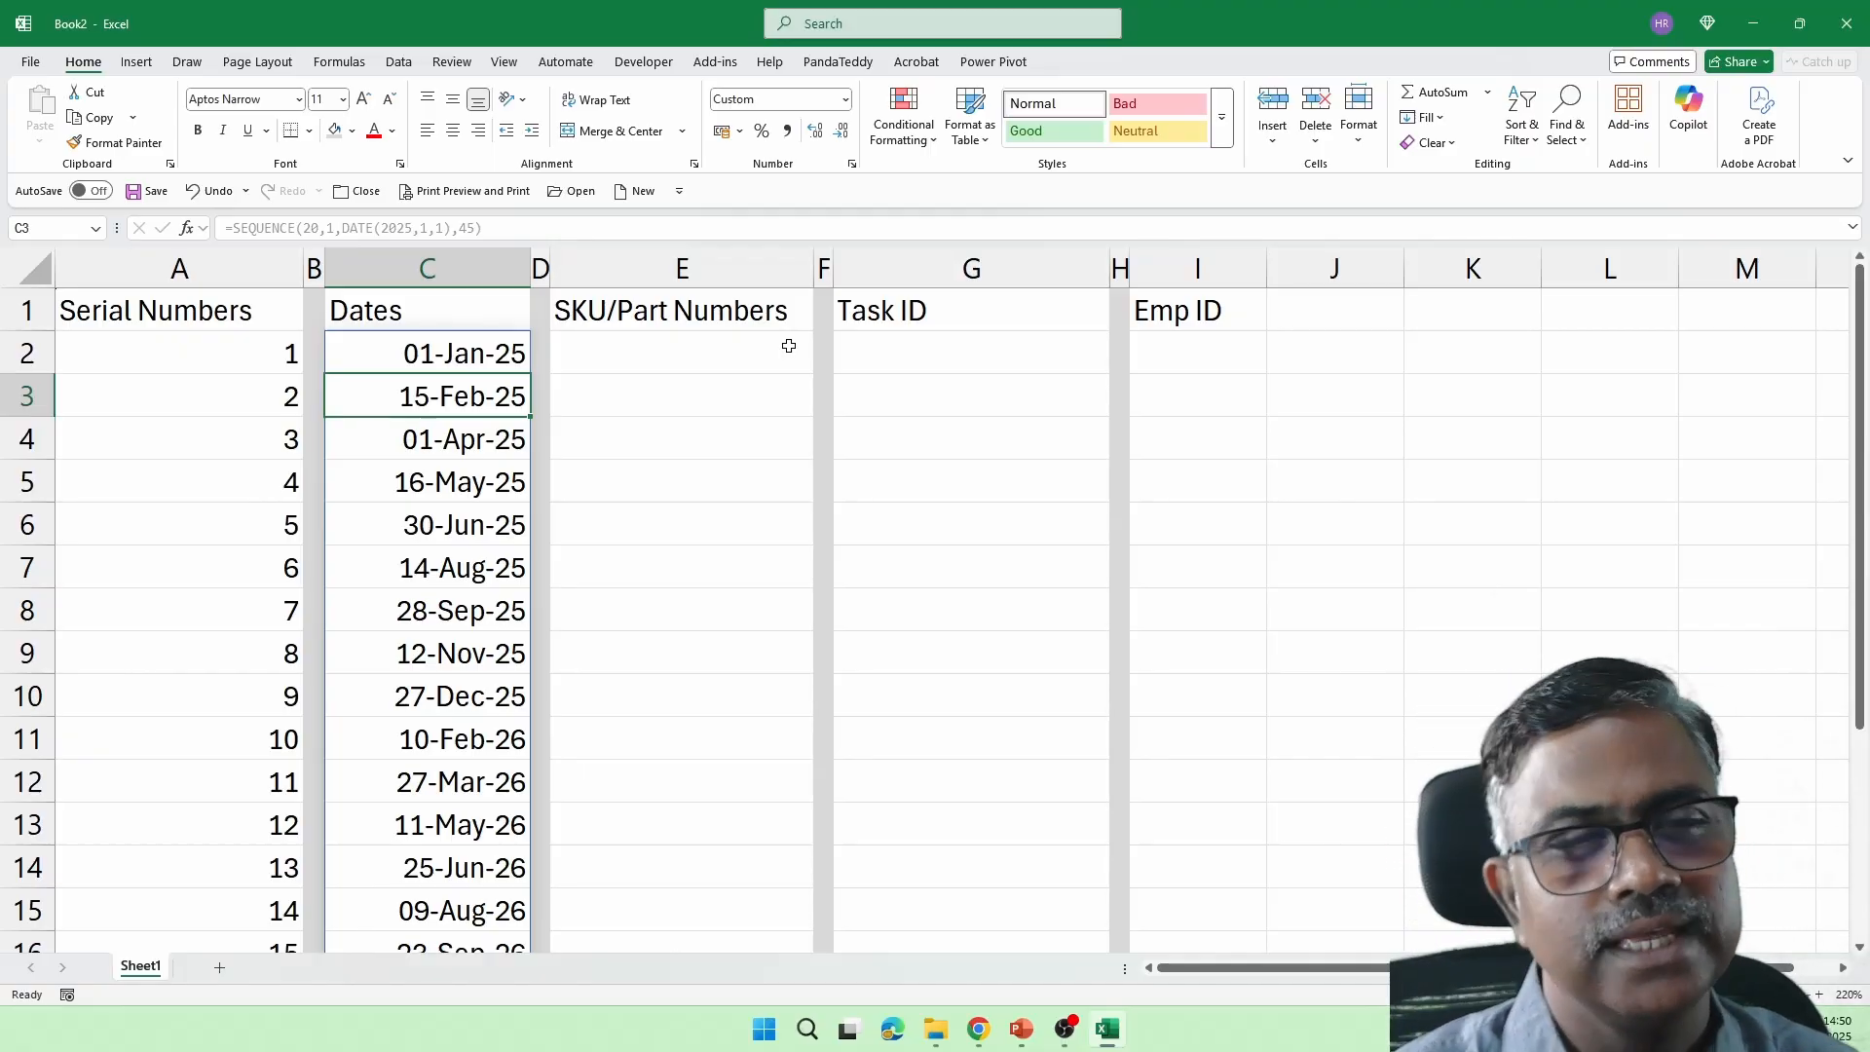
pyautogui.doubleClick(482, 361)
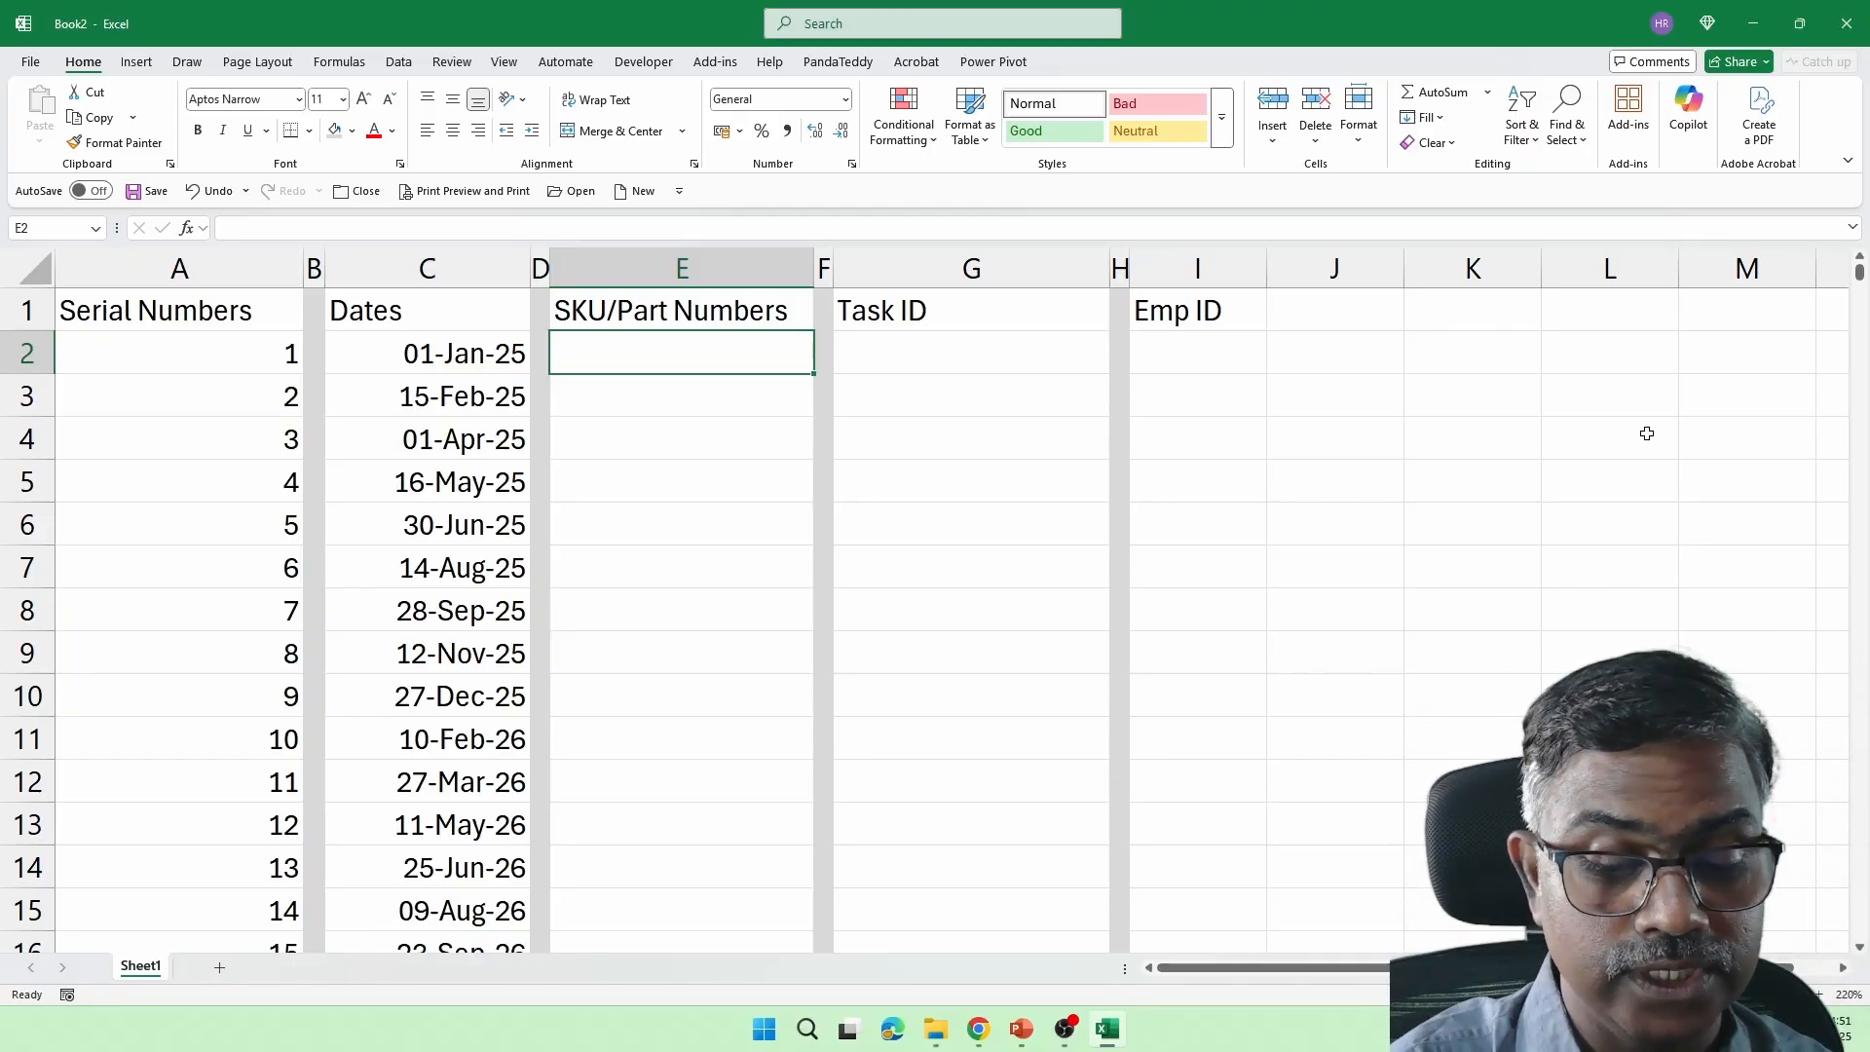
# Generate 100 part numbers prefixed IND from E2 with the formula ="IND"&SEQUENCE(100) and check the list down to its end
pyautogui.write('=')
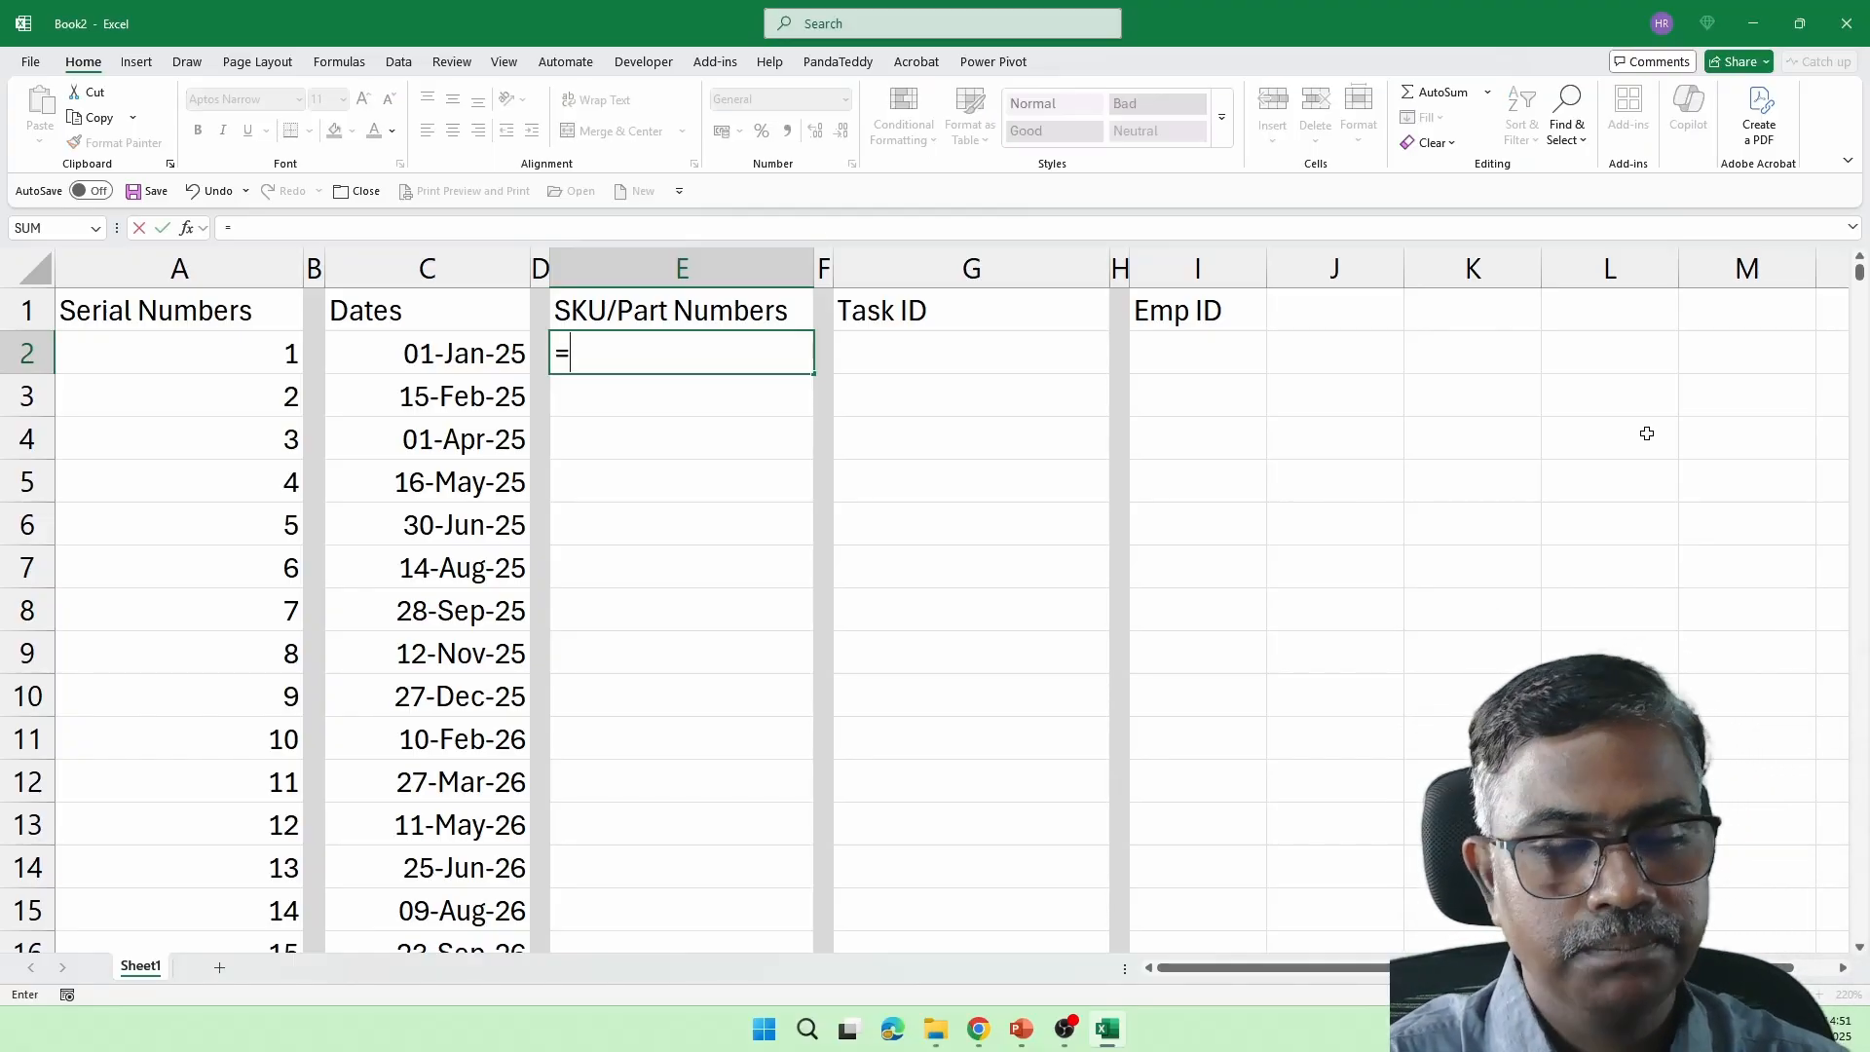
pyautogui.write('"IN')
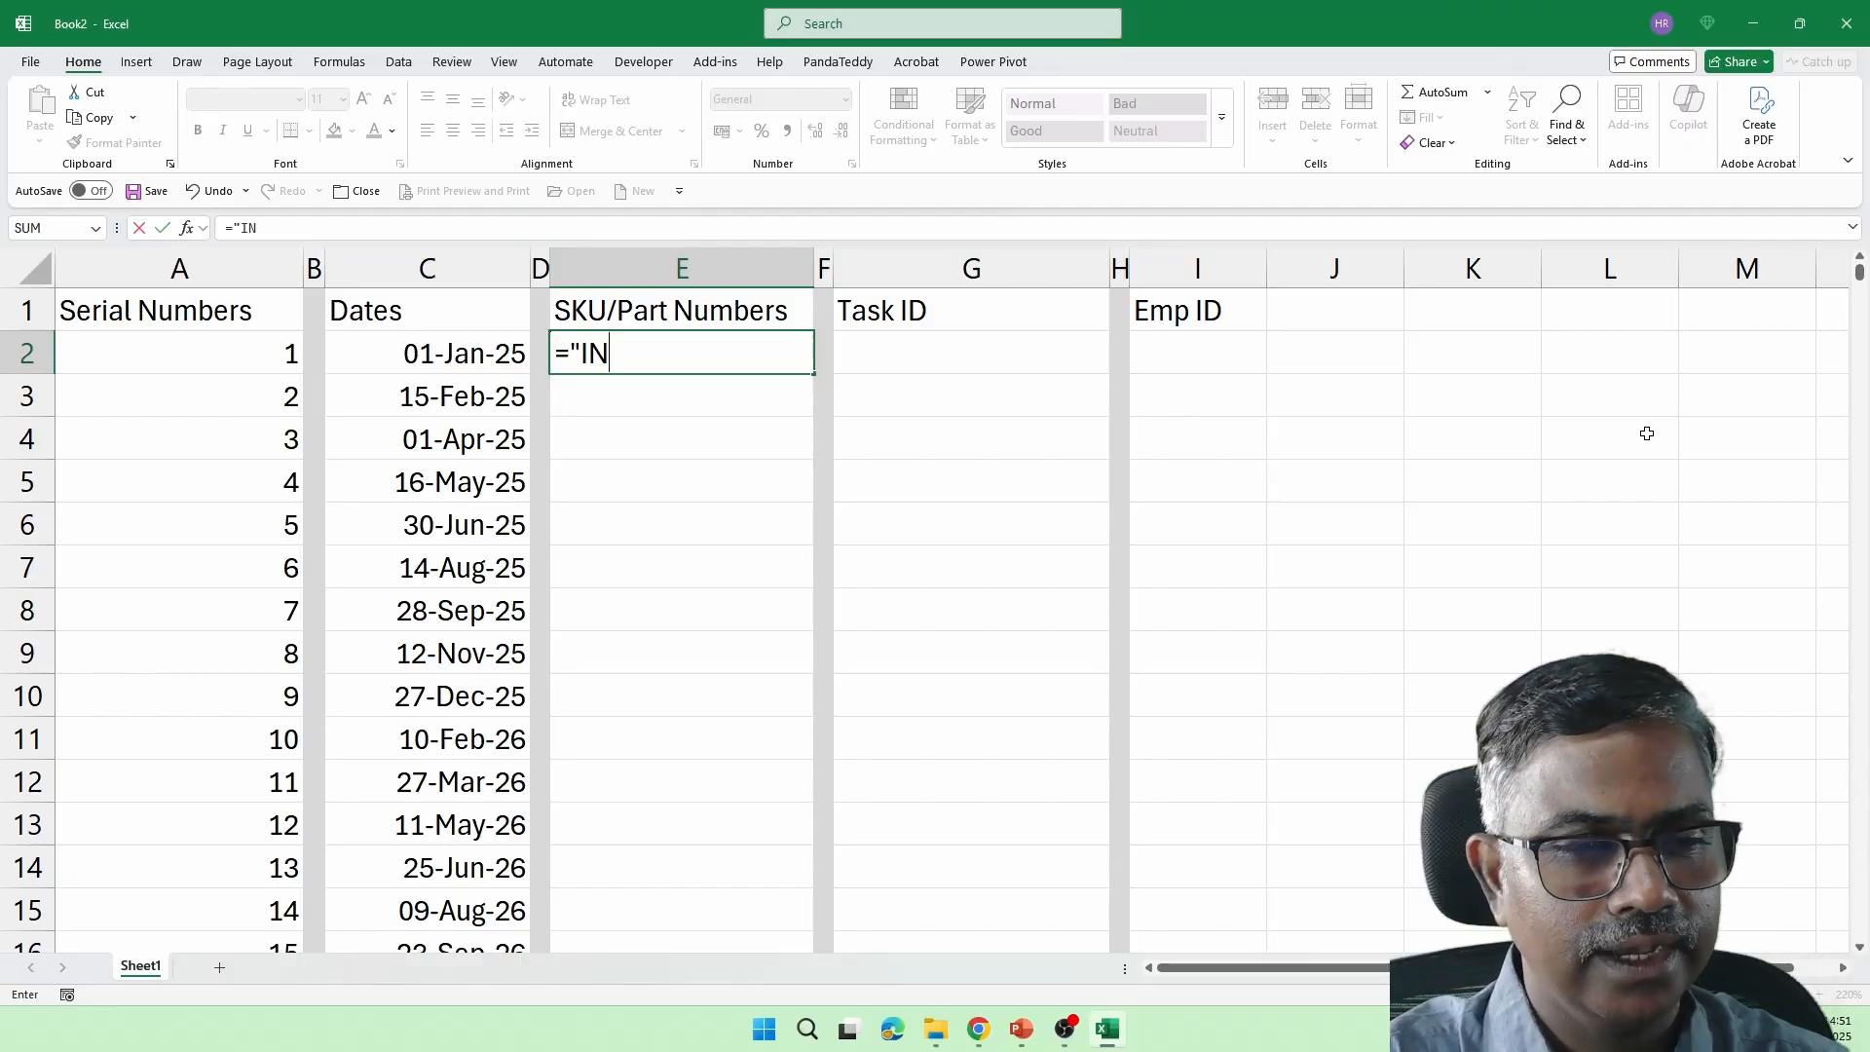
pyautogui.write('D"&')
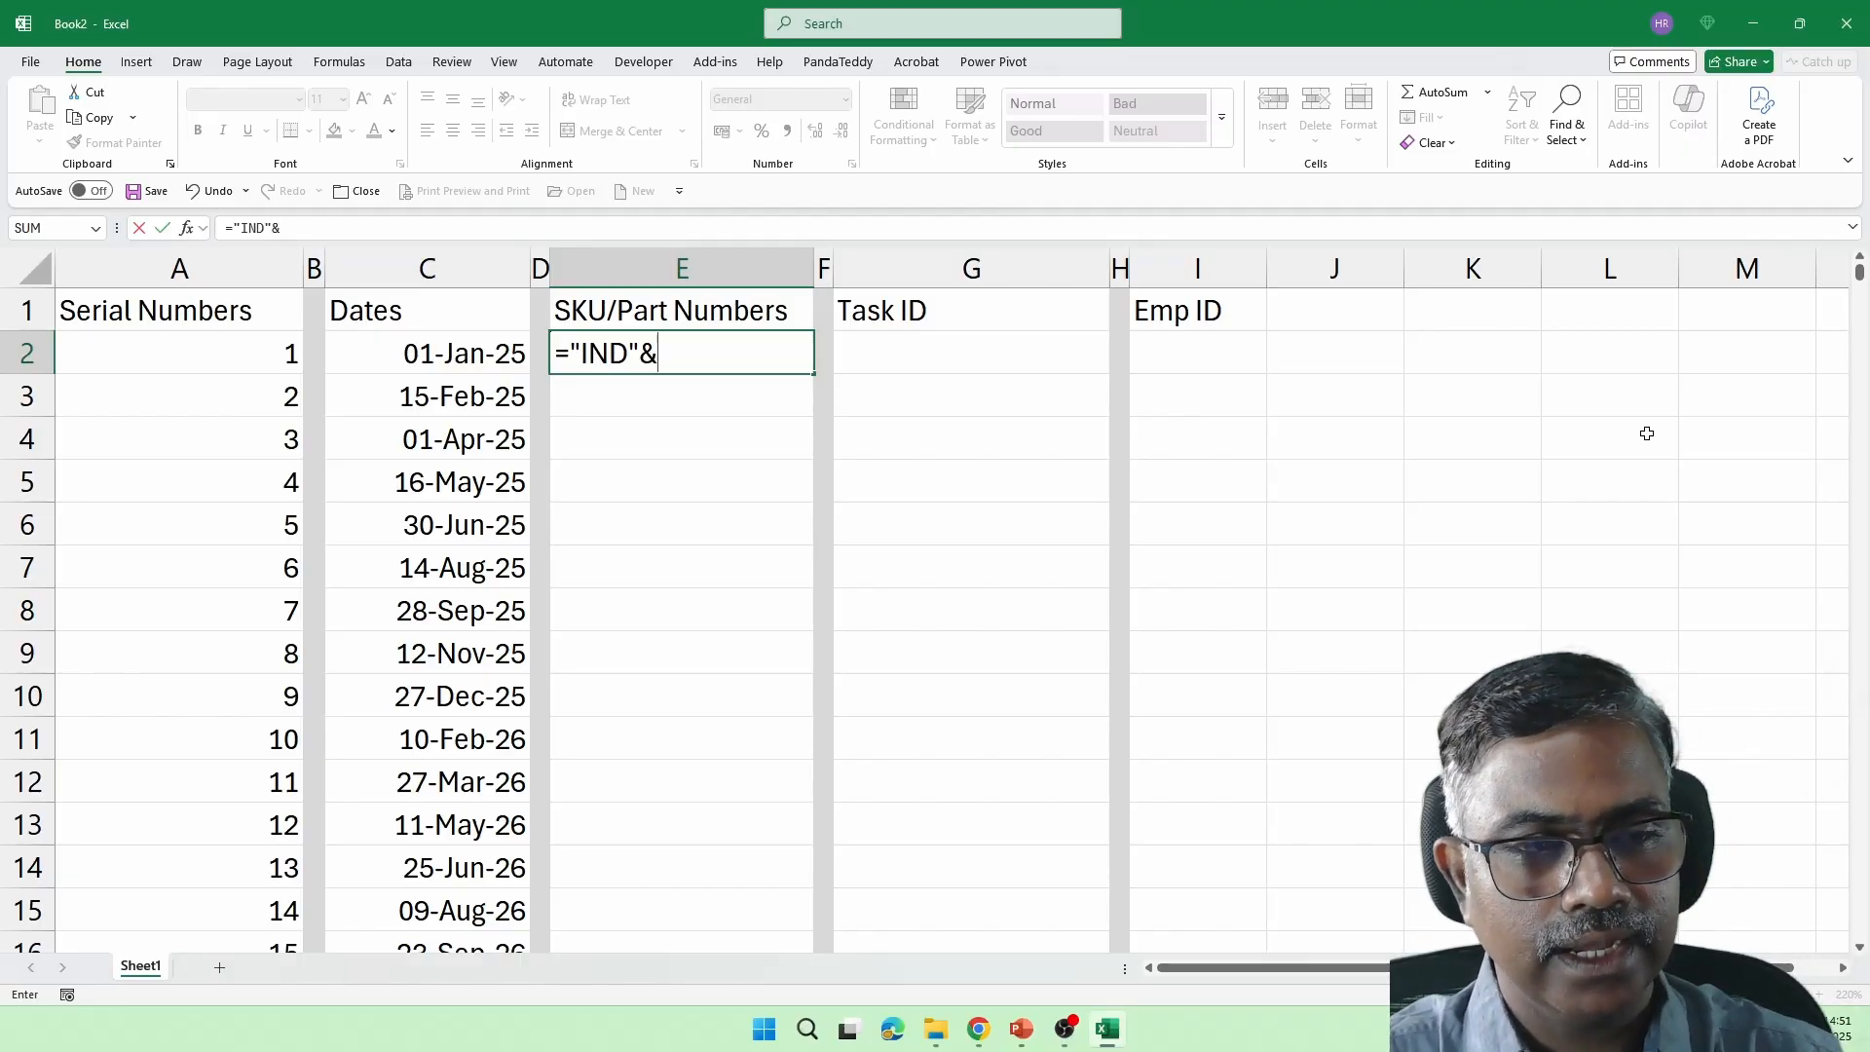
pyautogui.write('seque')
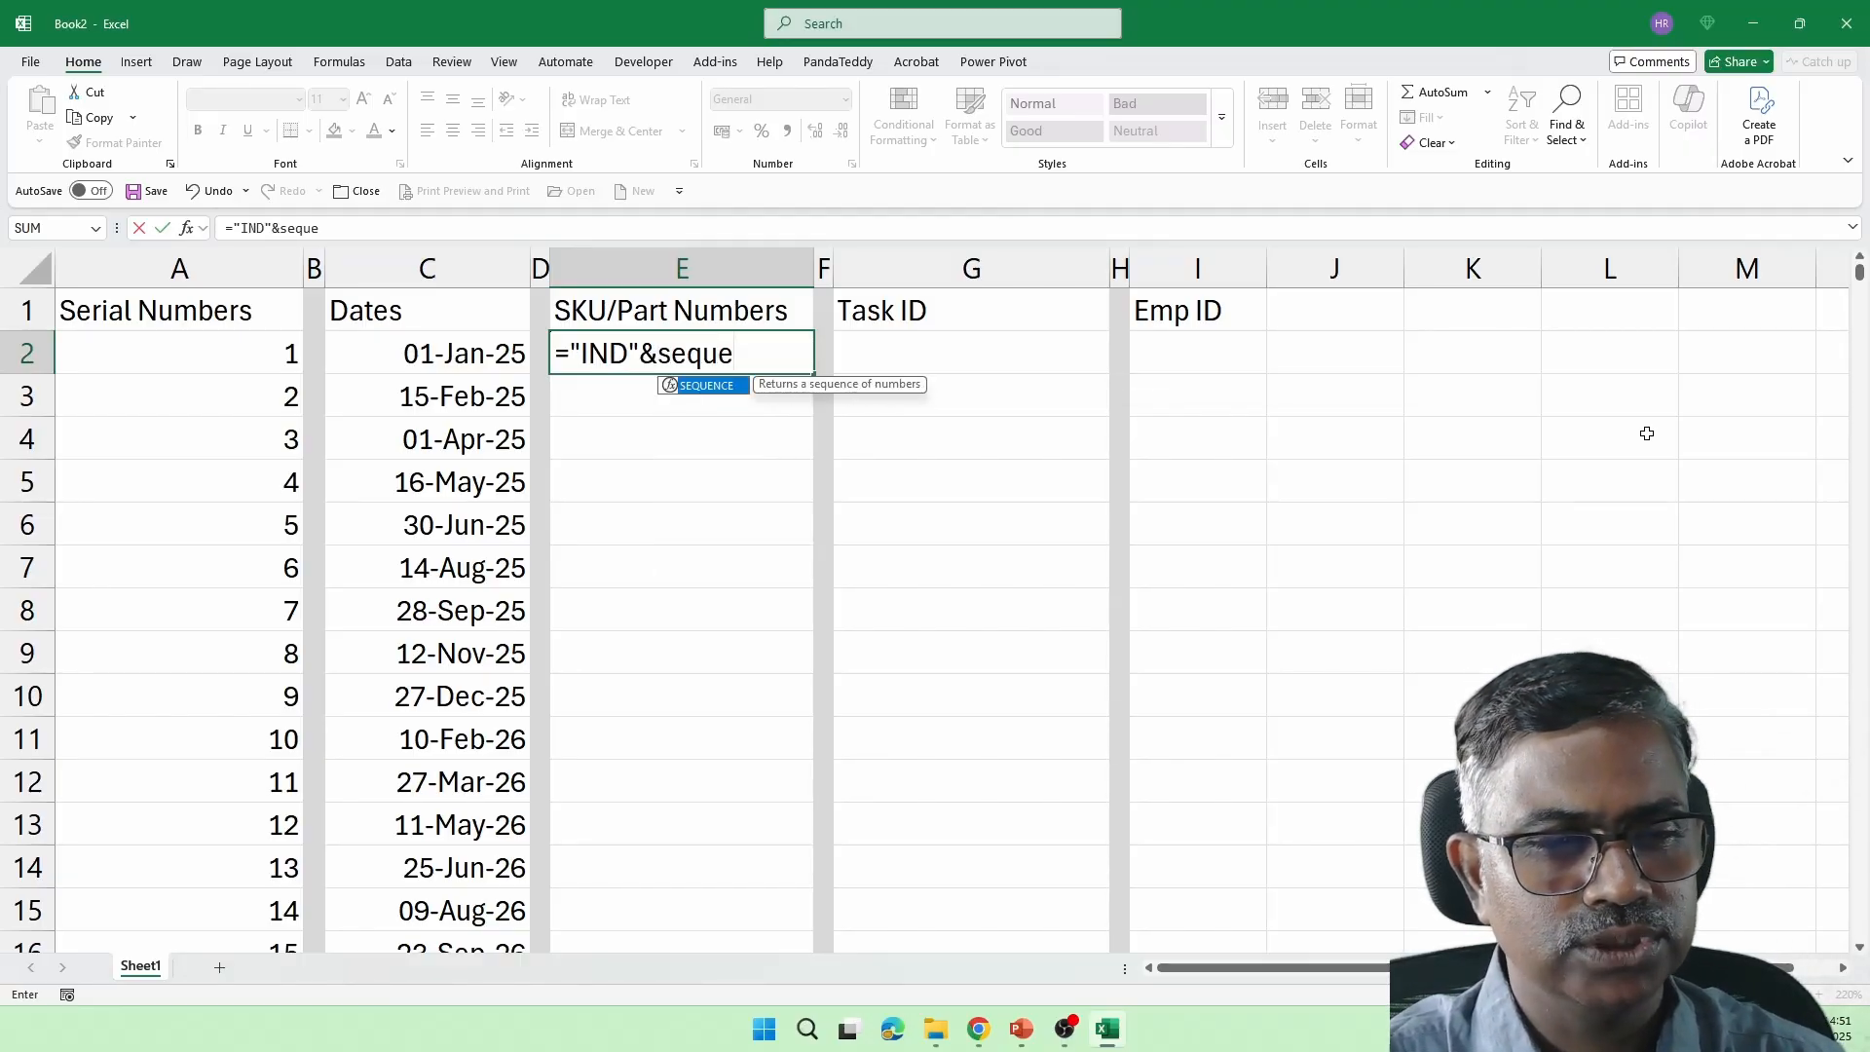
pyautogui.press('Tab')
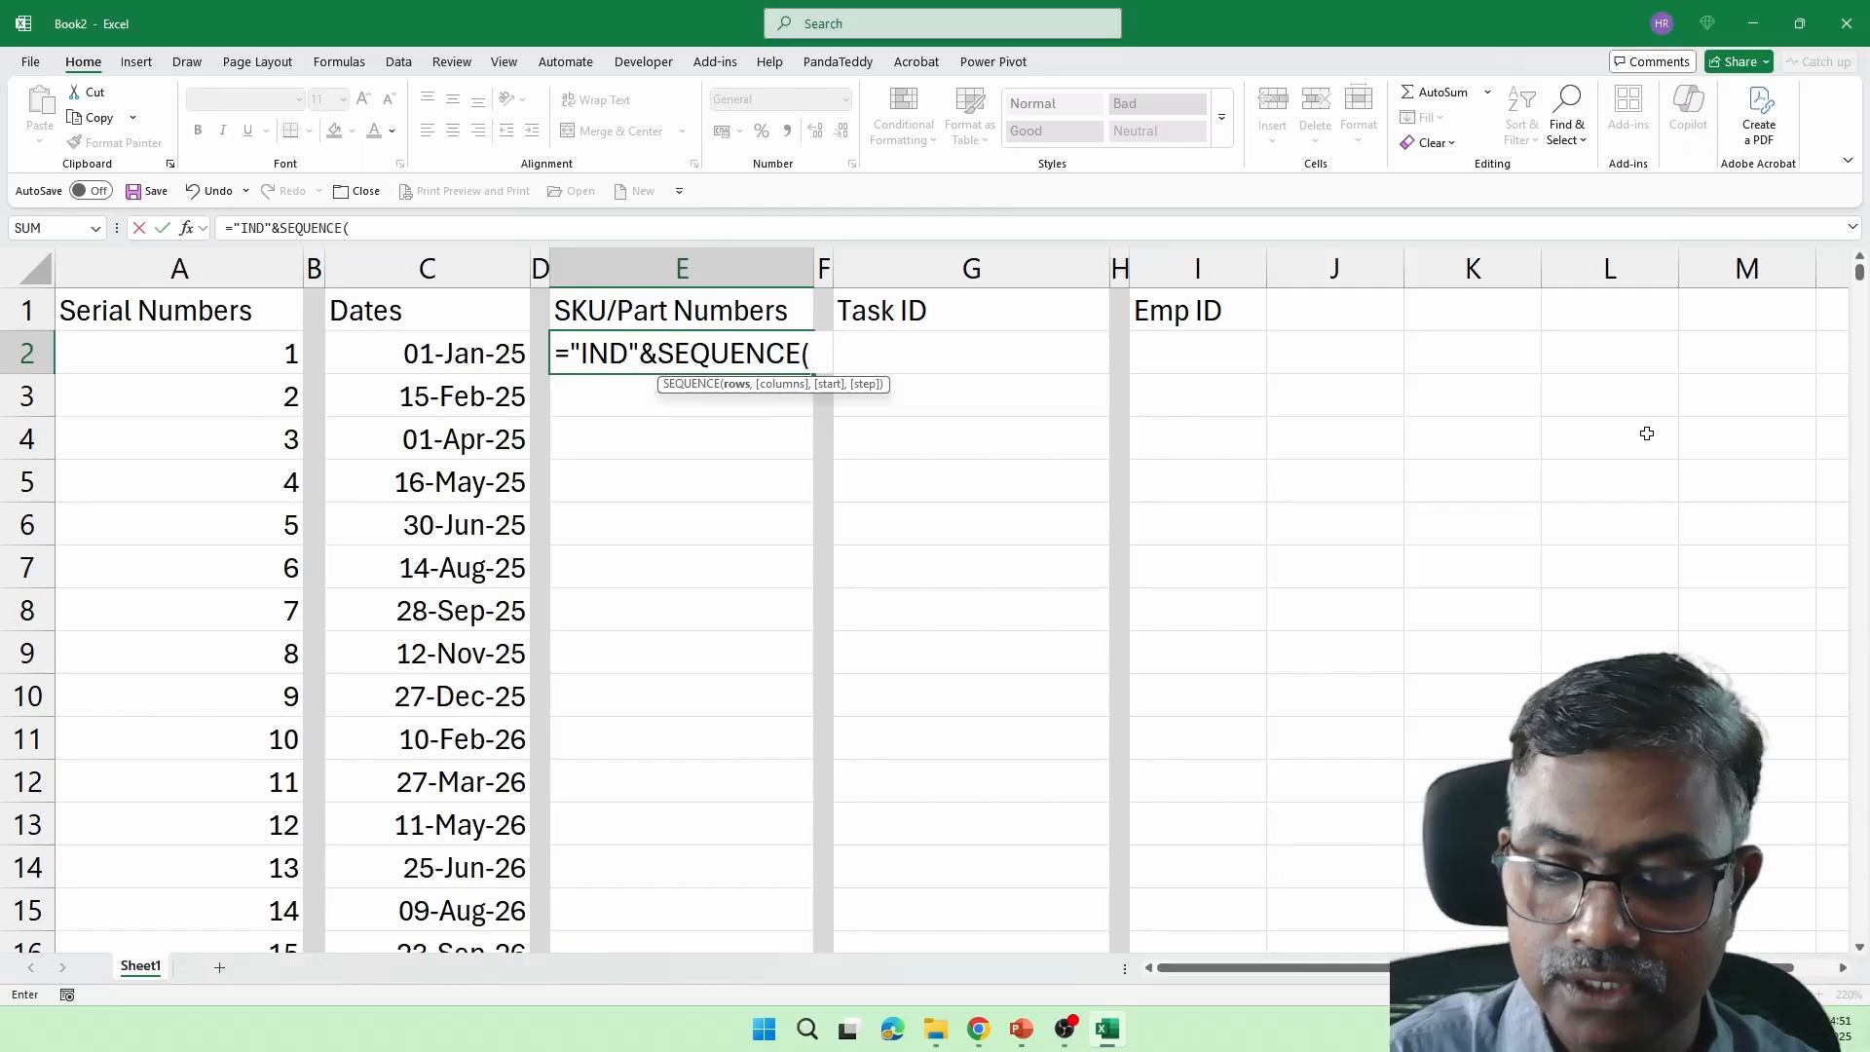
pyautogui.write('100)')
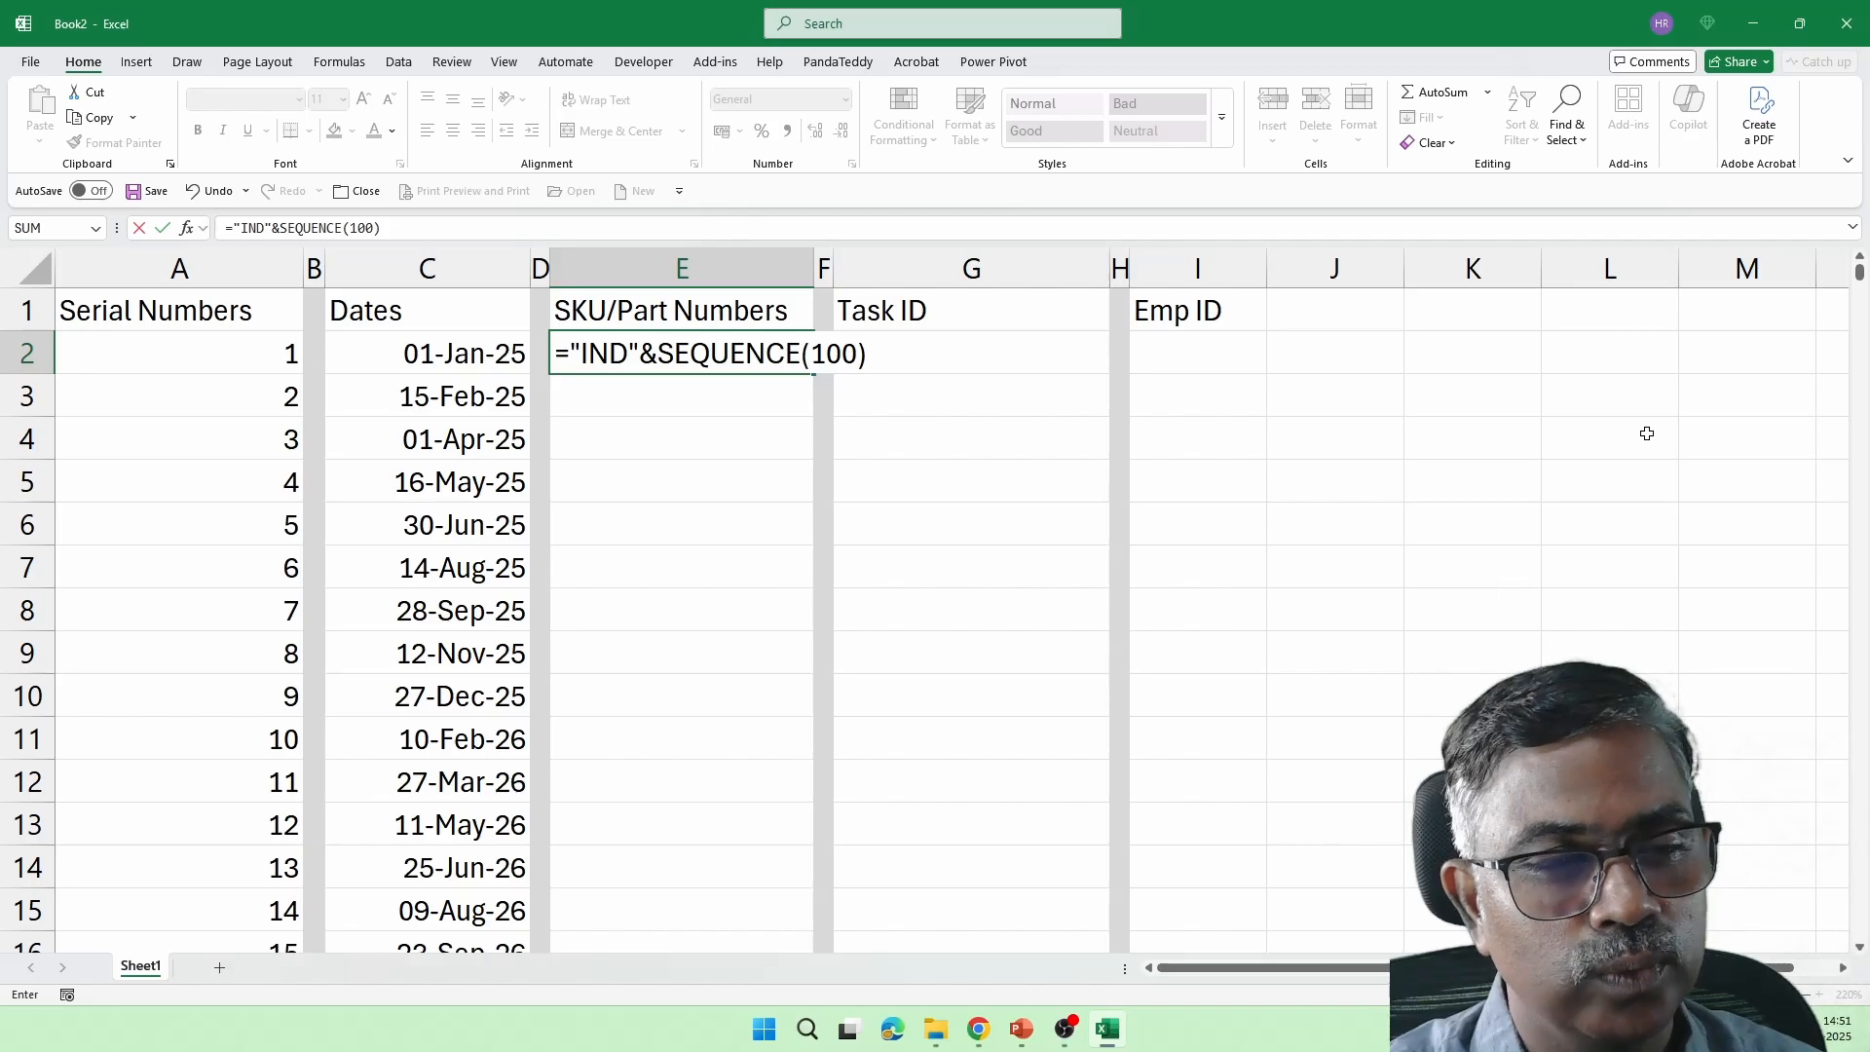
pyautogui.press('Return')
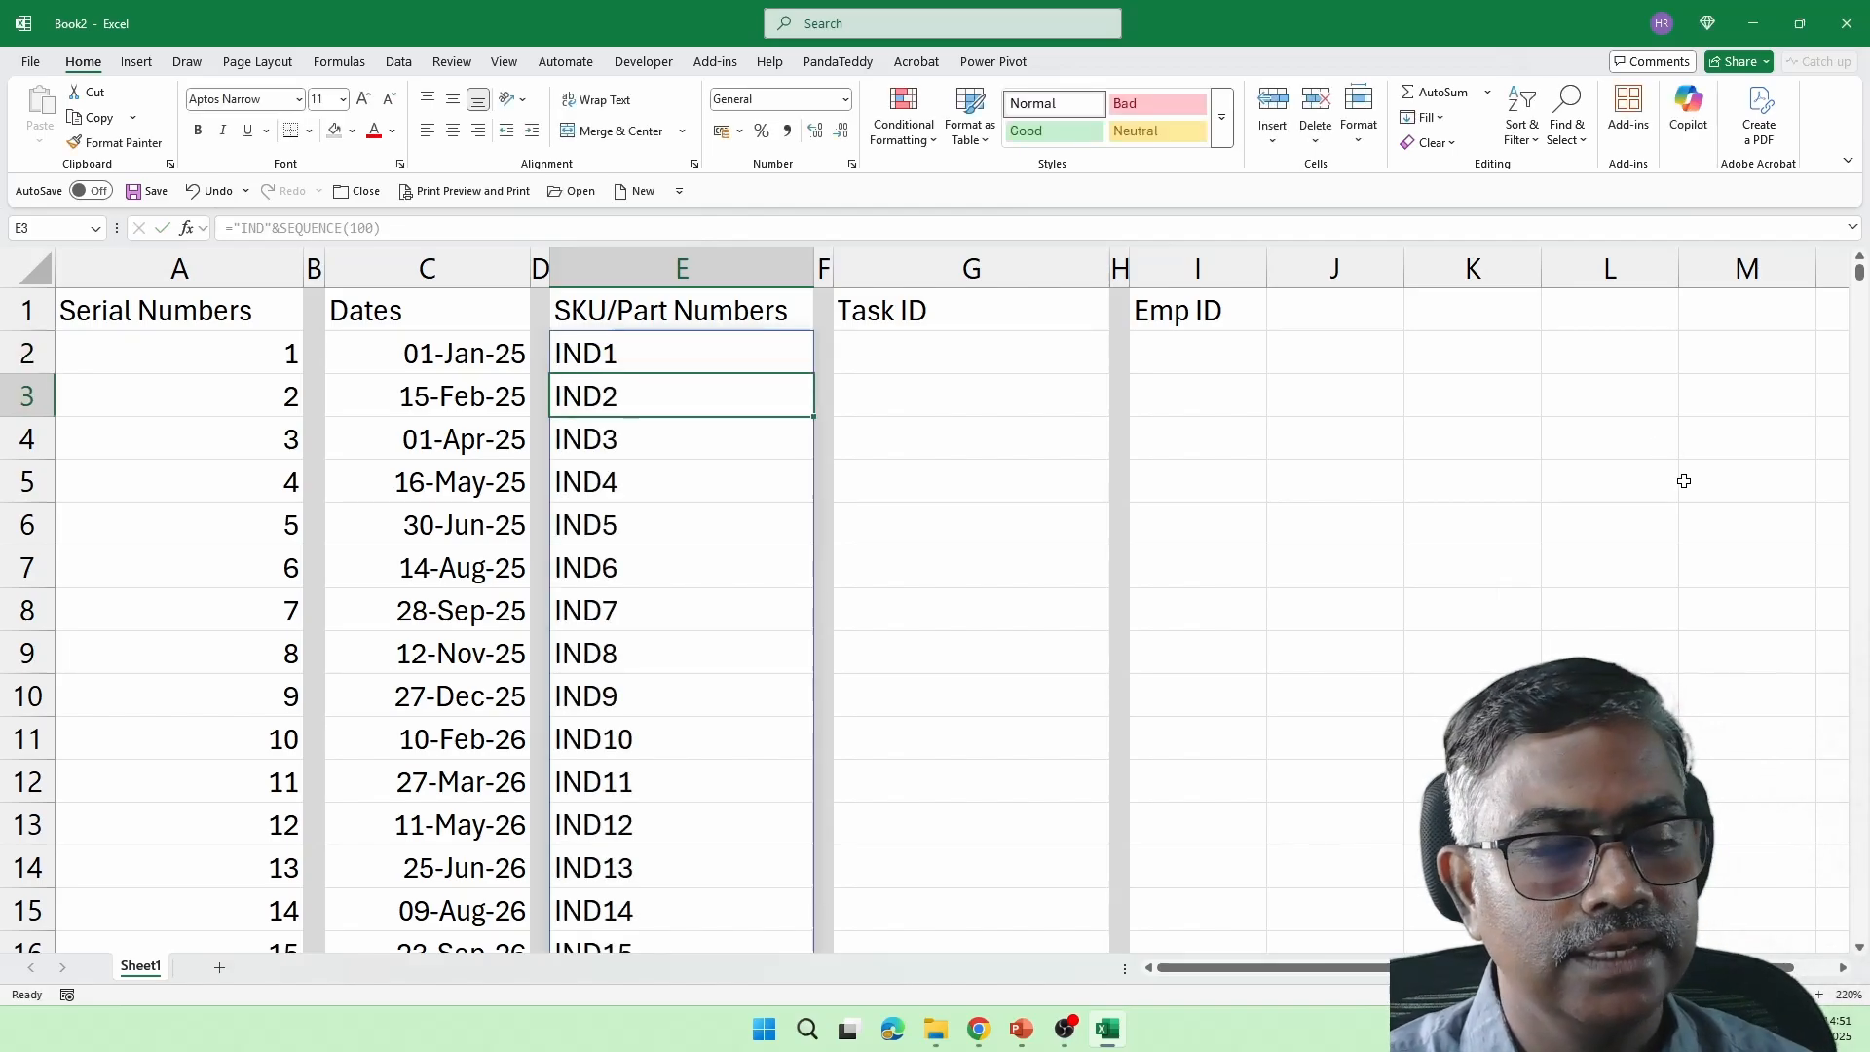
pyautogui.hotkey('ctrl', 'Down')
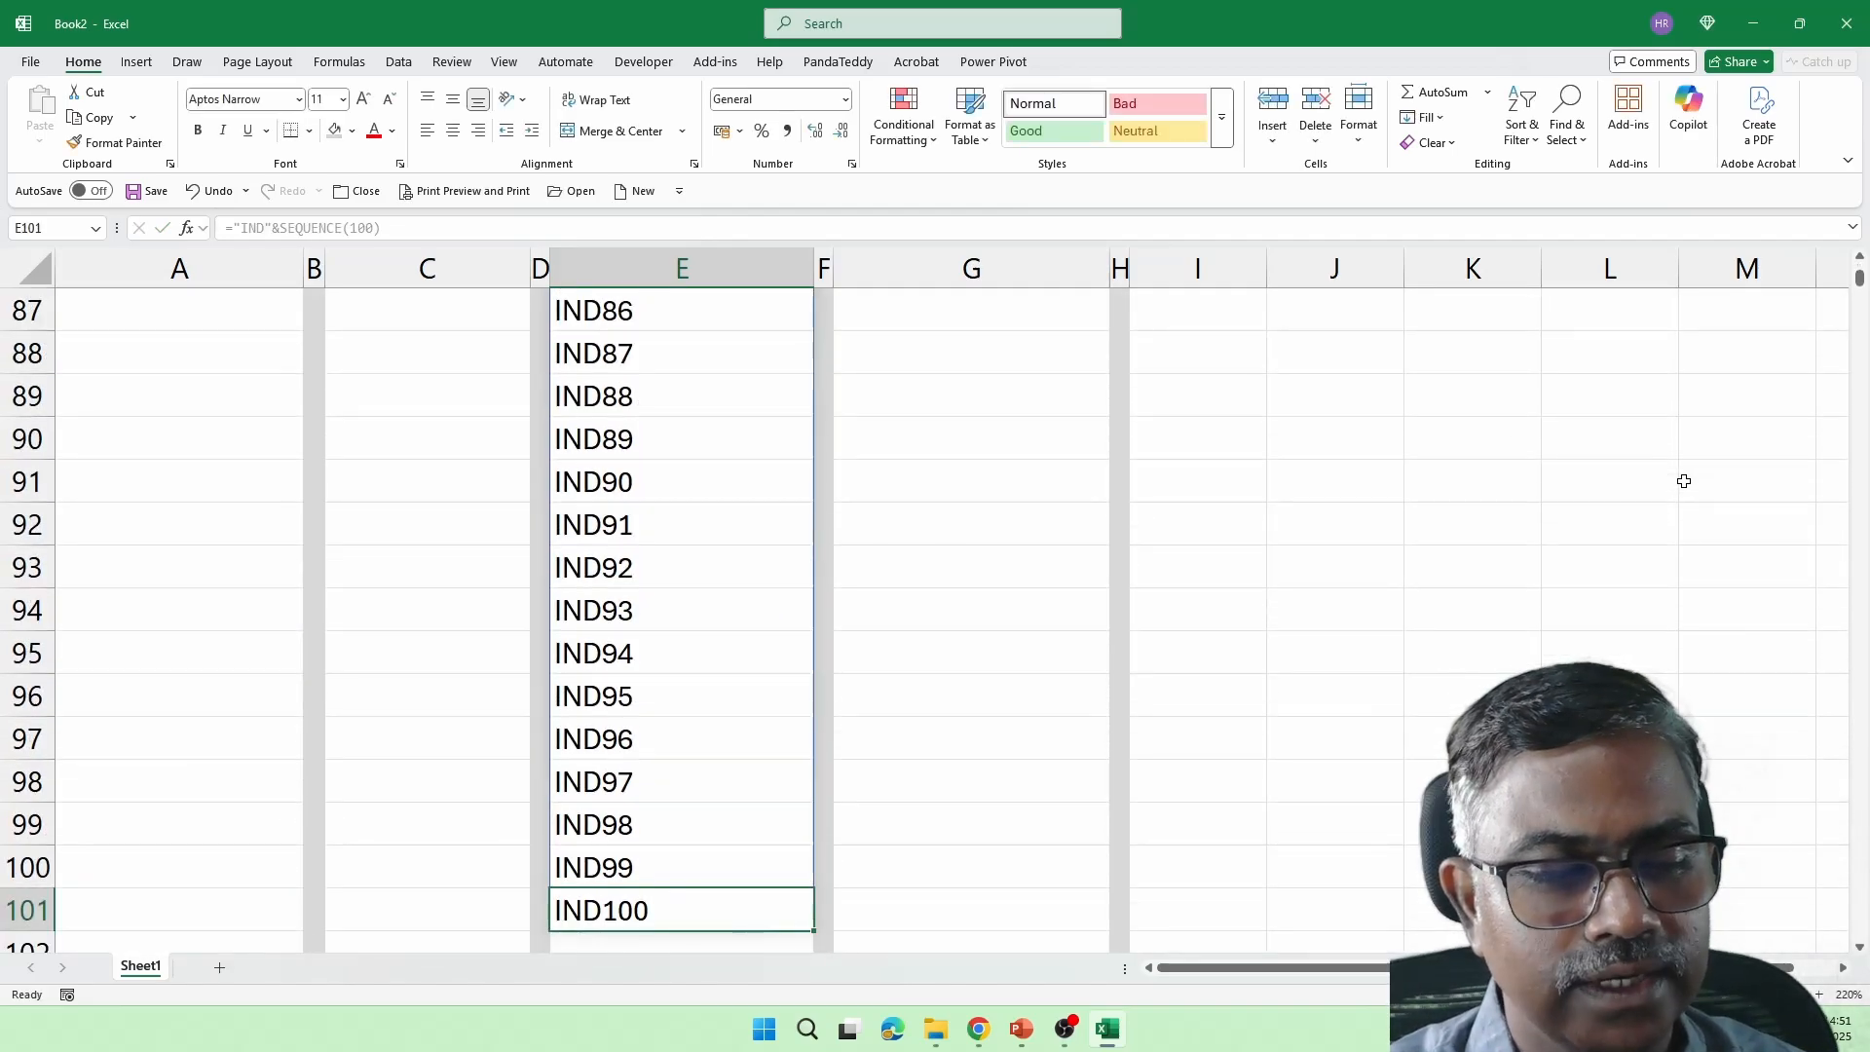
pyautogui.hotkey('ctrl', 'Up')
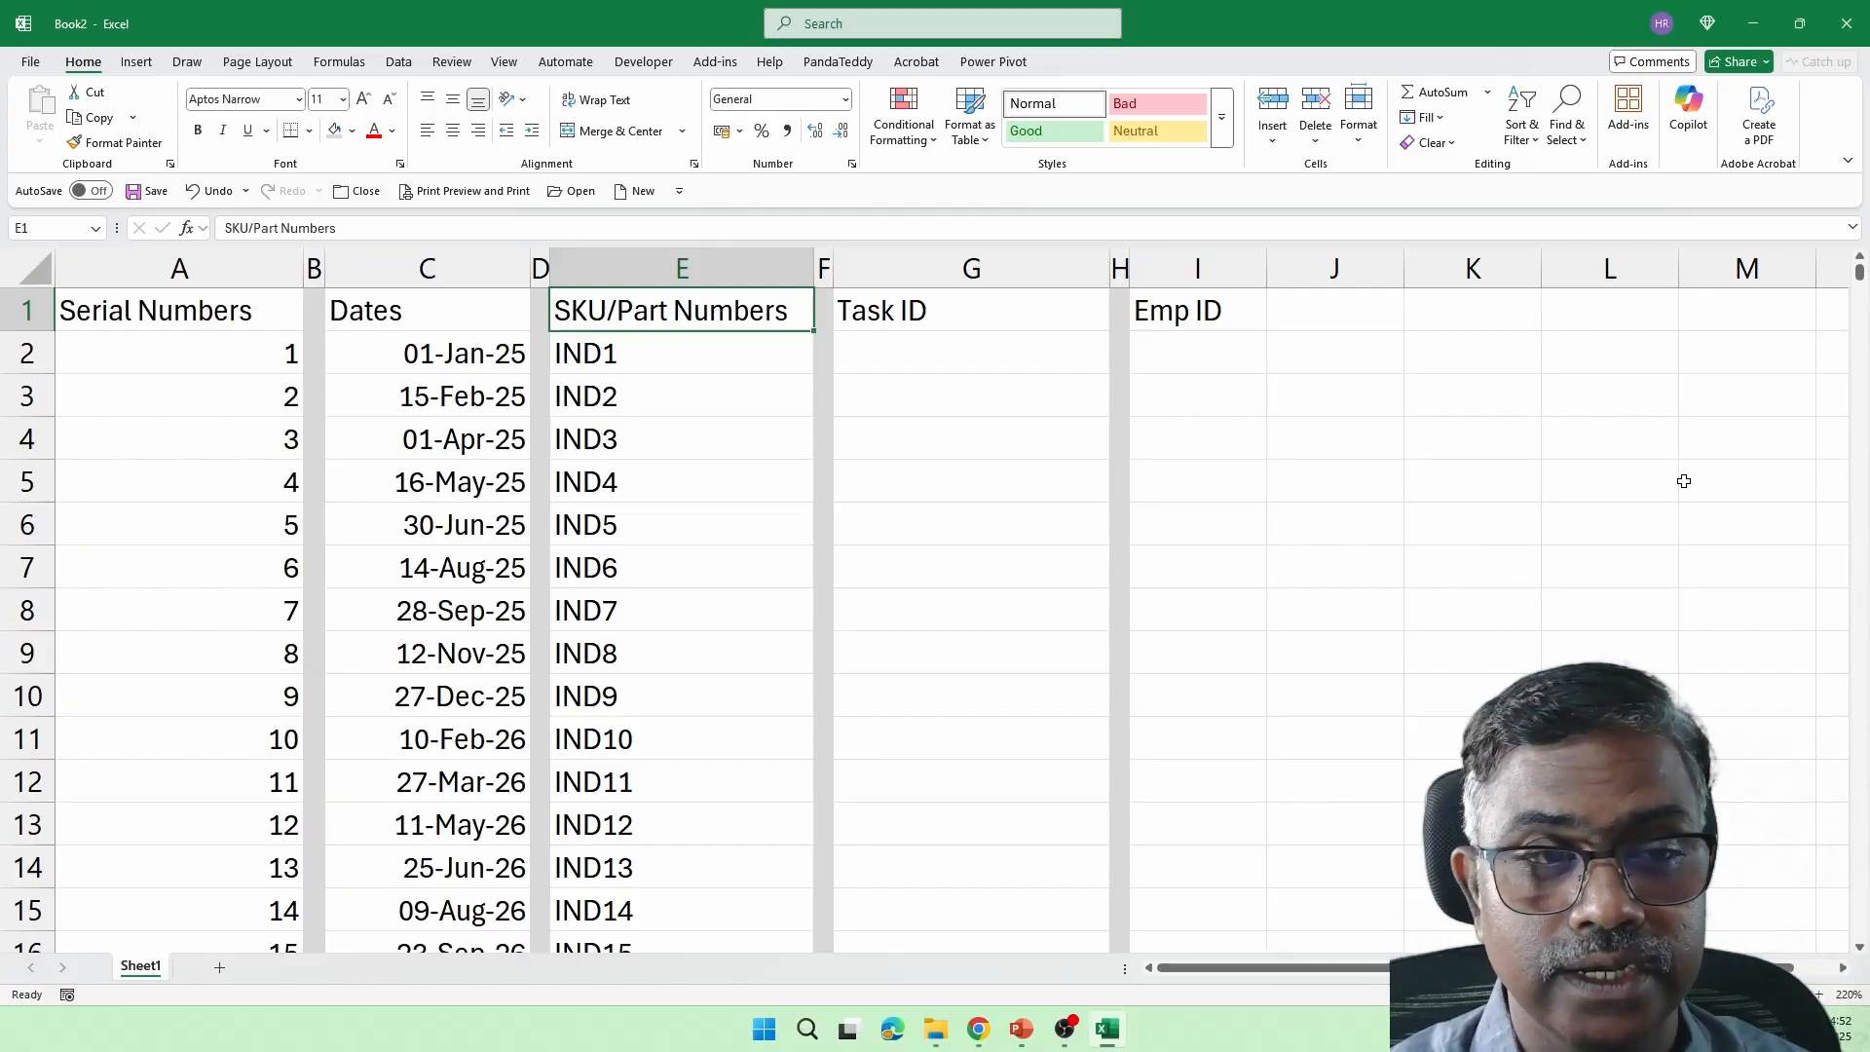
# Generate 20 task IDs from G2 with the formula ="Task "&SEQUENCE(20)
pyautogui.press('Down')
pyautogui.press('Right')
pyautogui.press('Right')
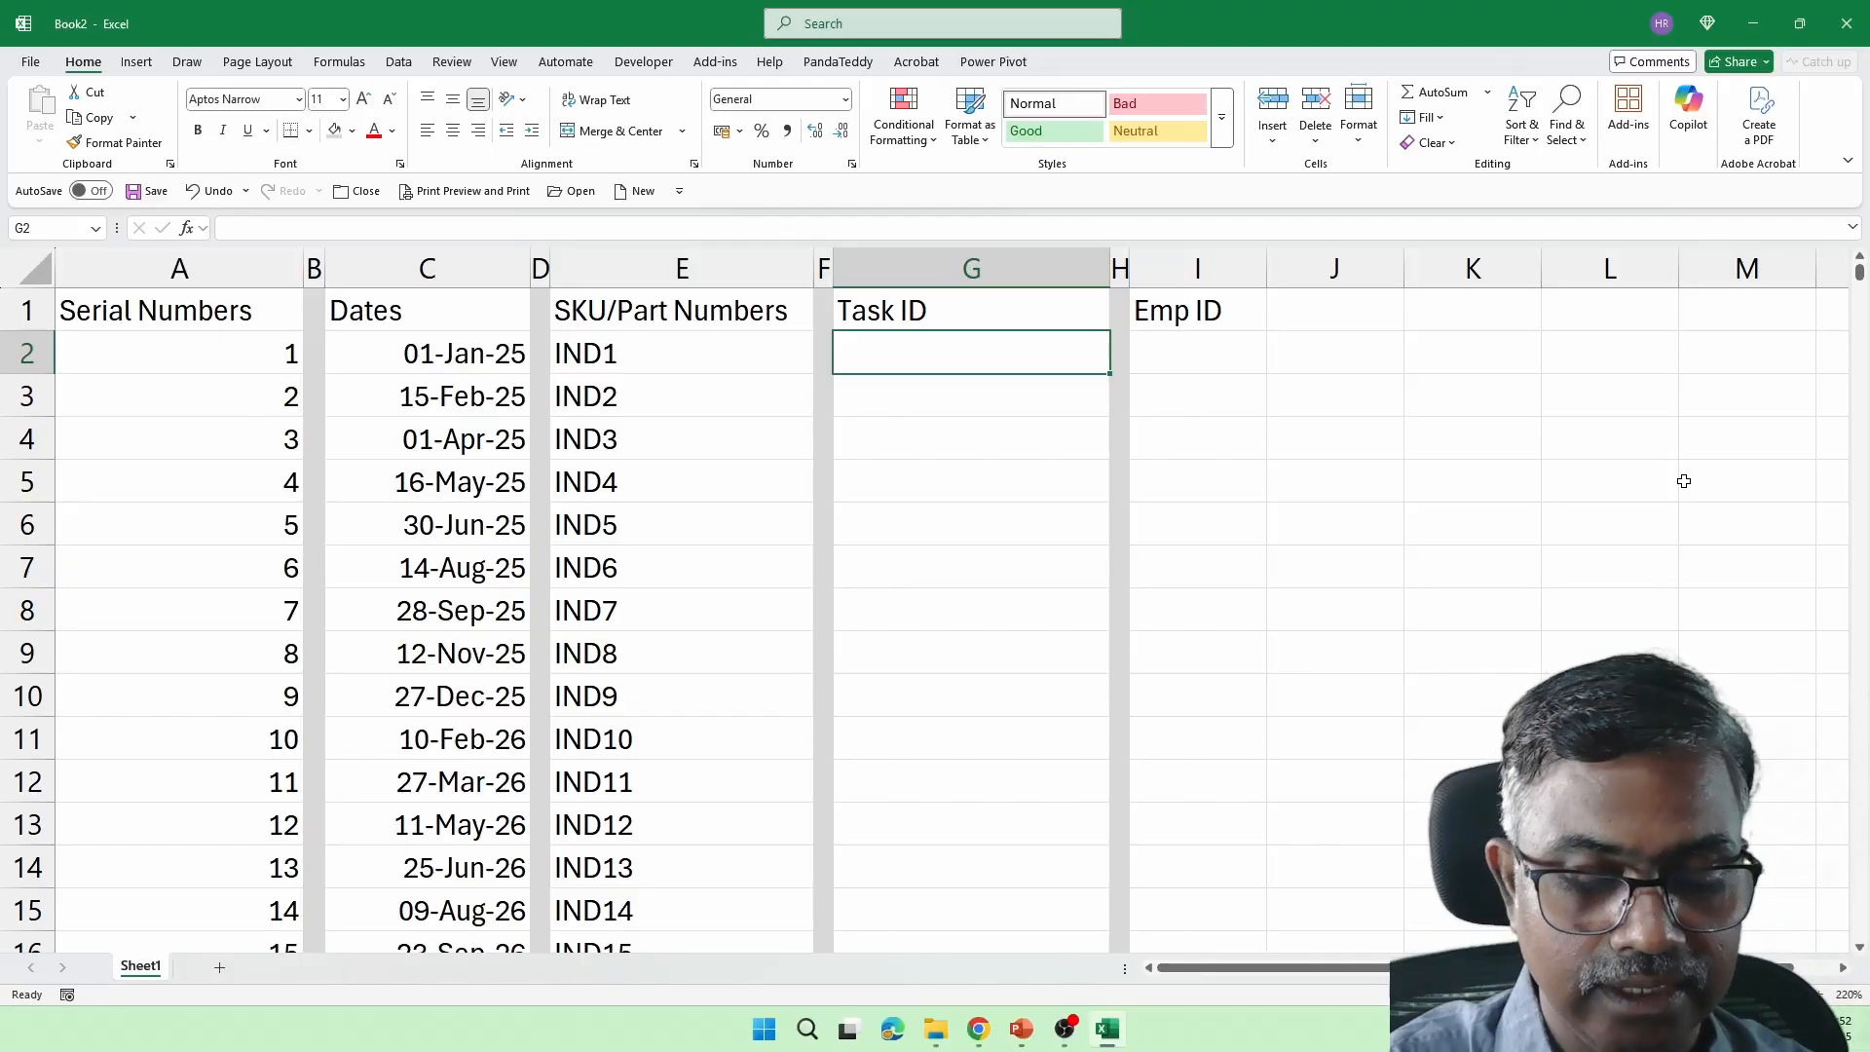
pyautogui.write('="T')
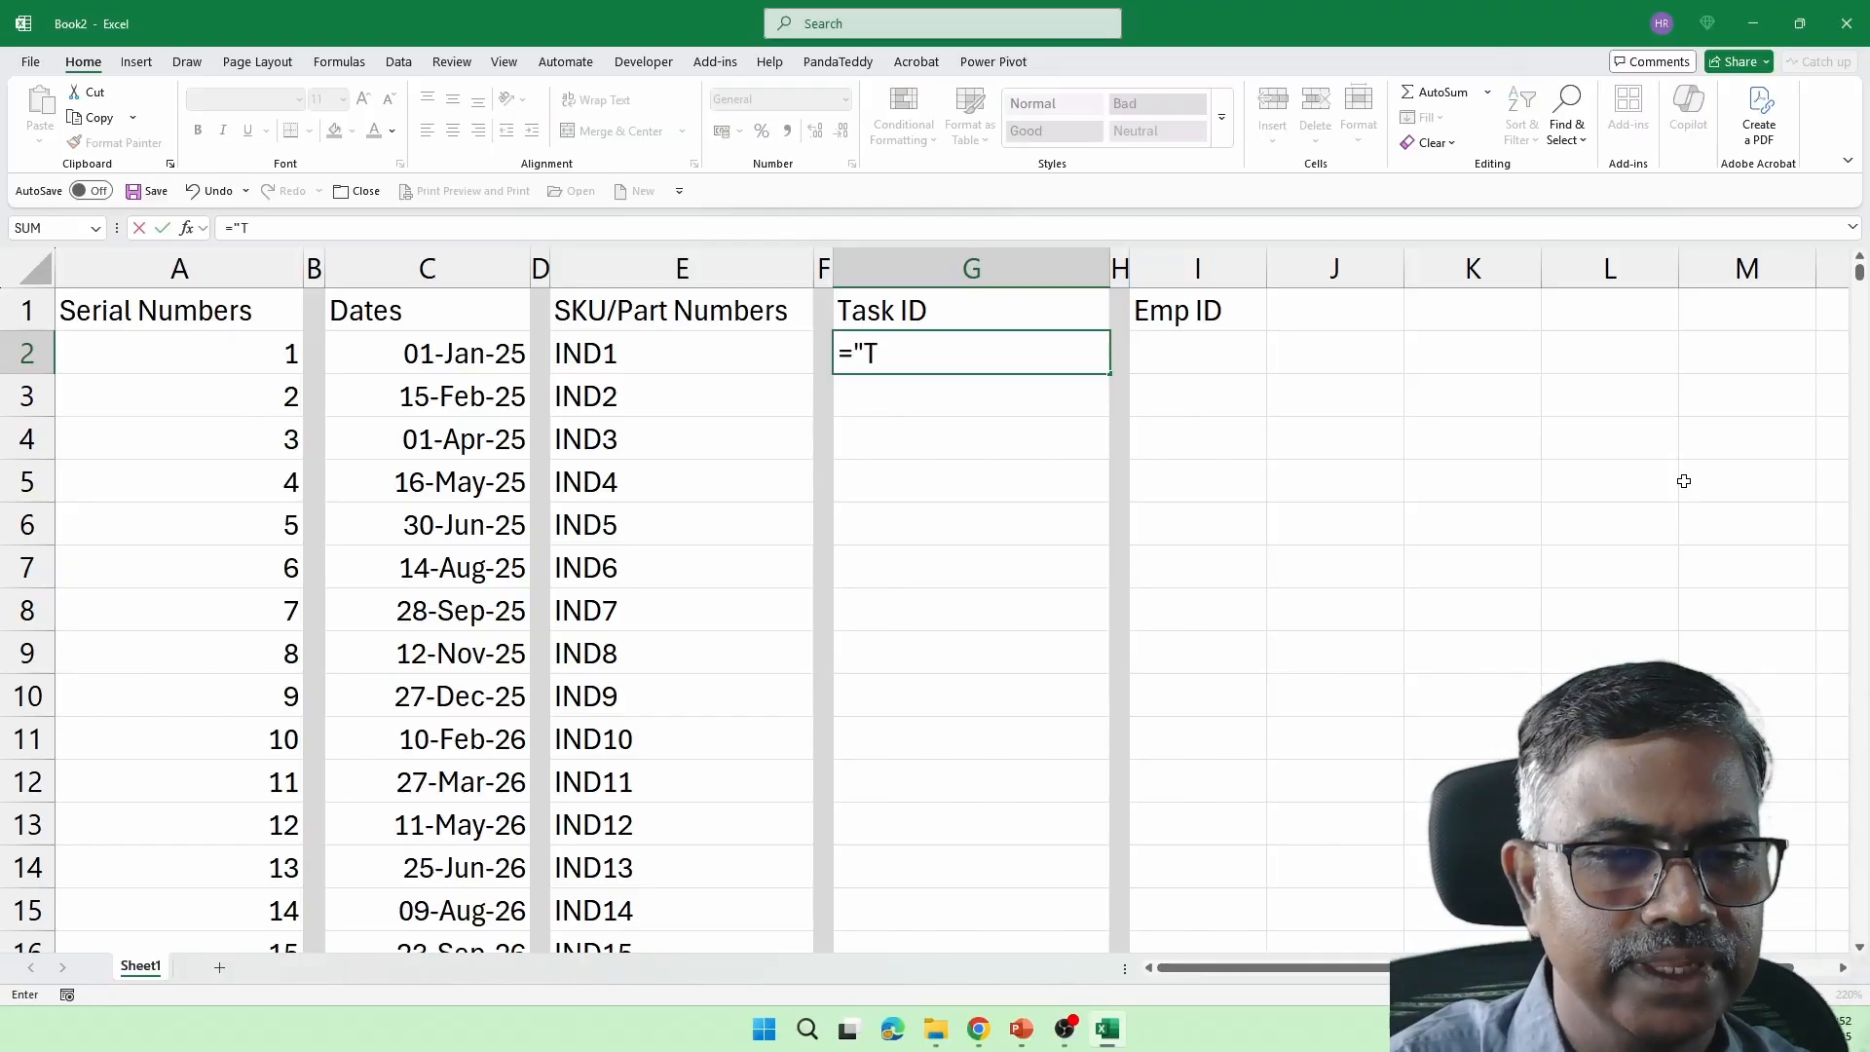
pyautogui.write('ask')
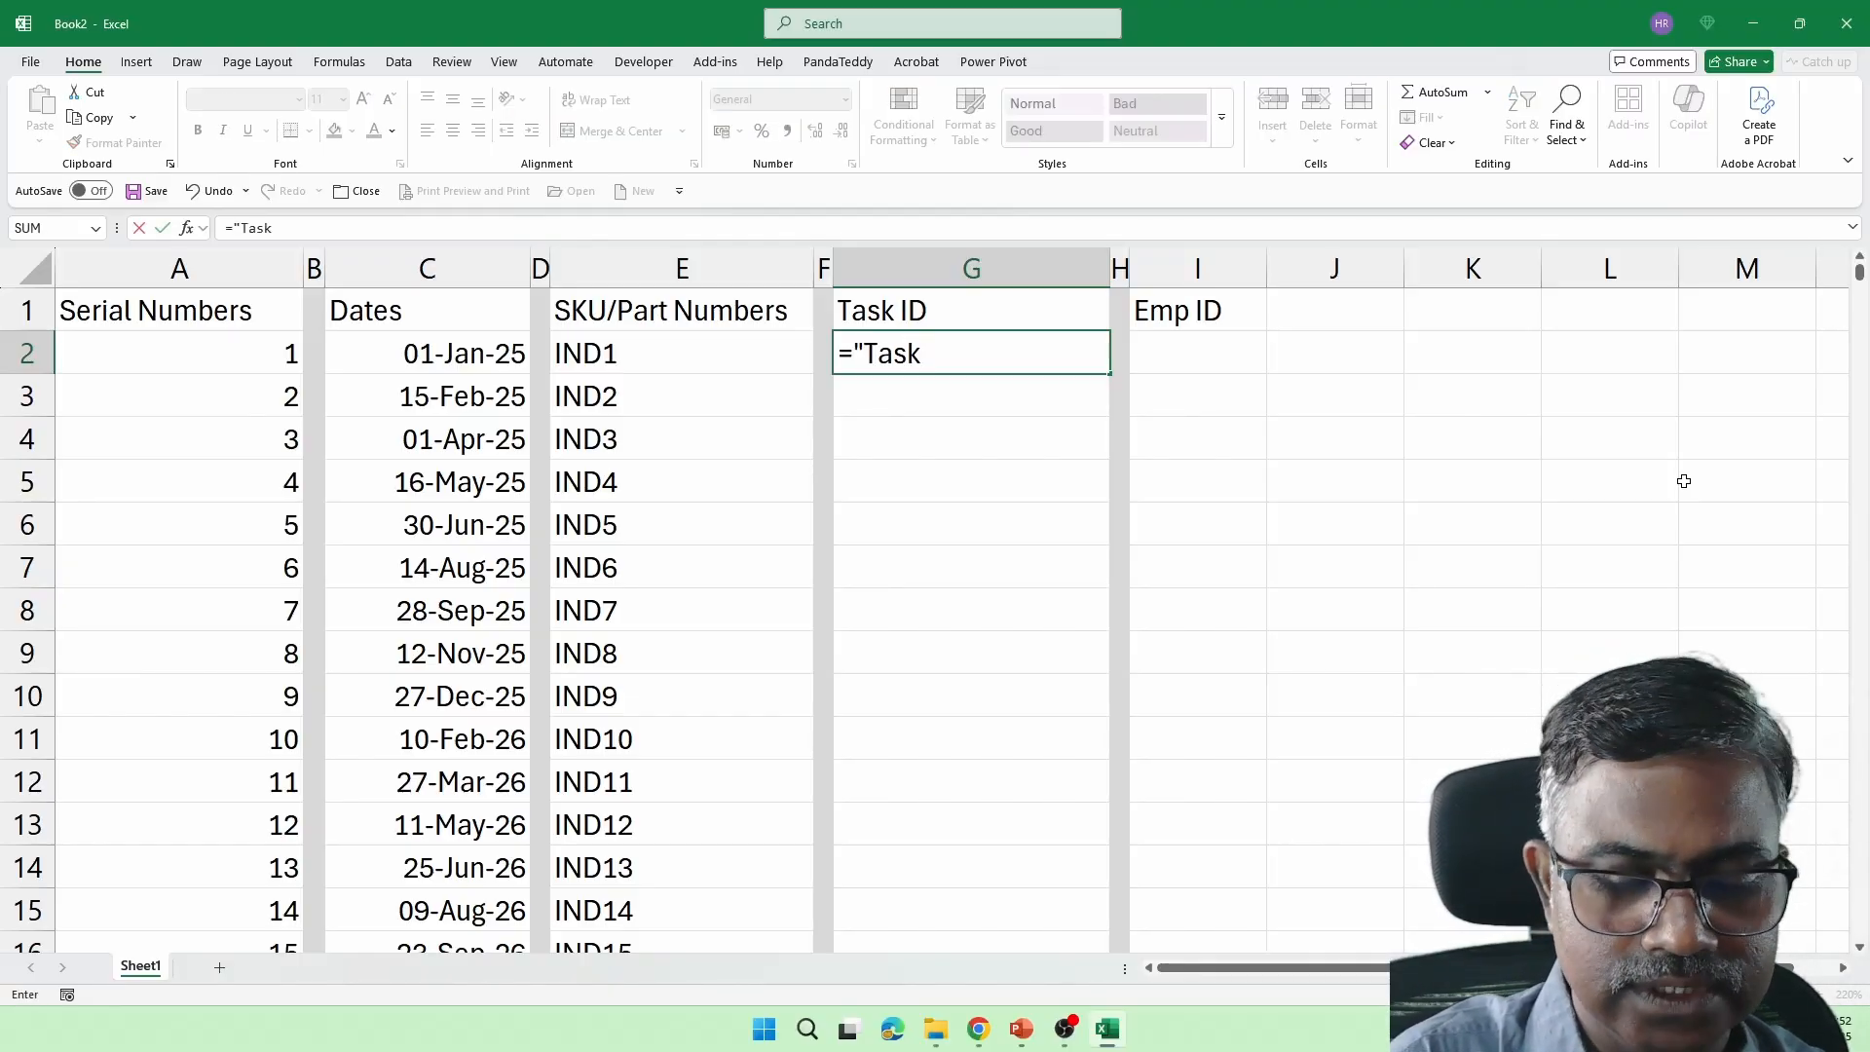
pyautogui.write(' "&seq')
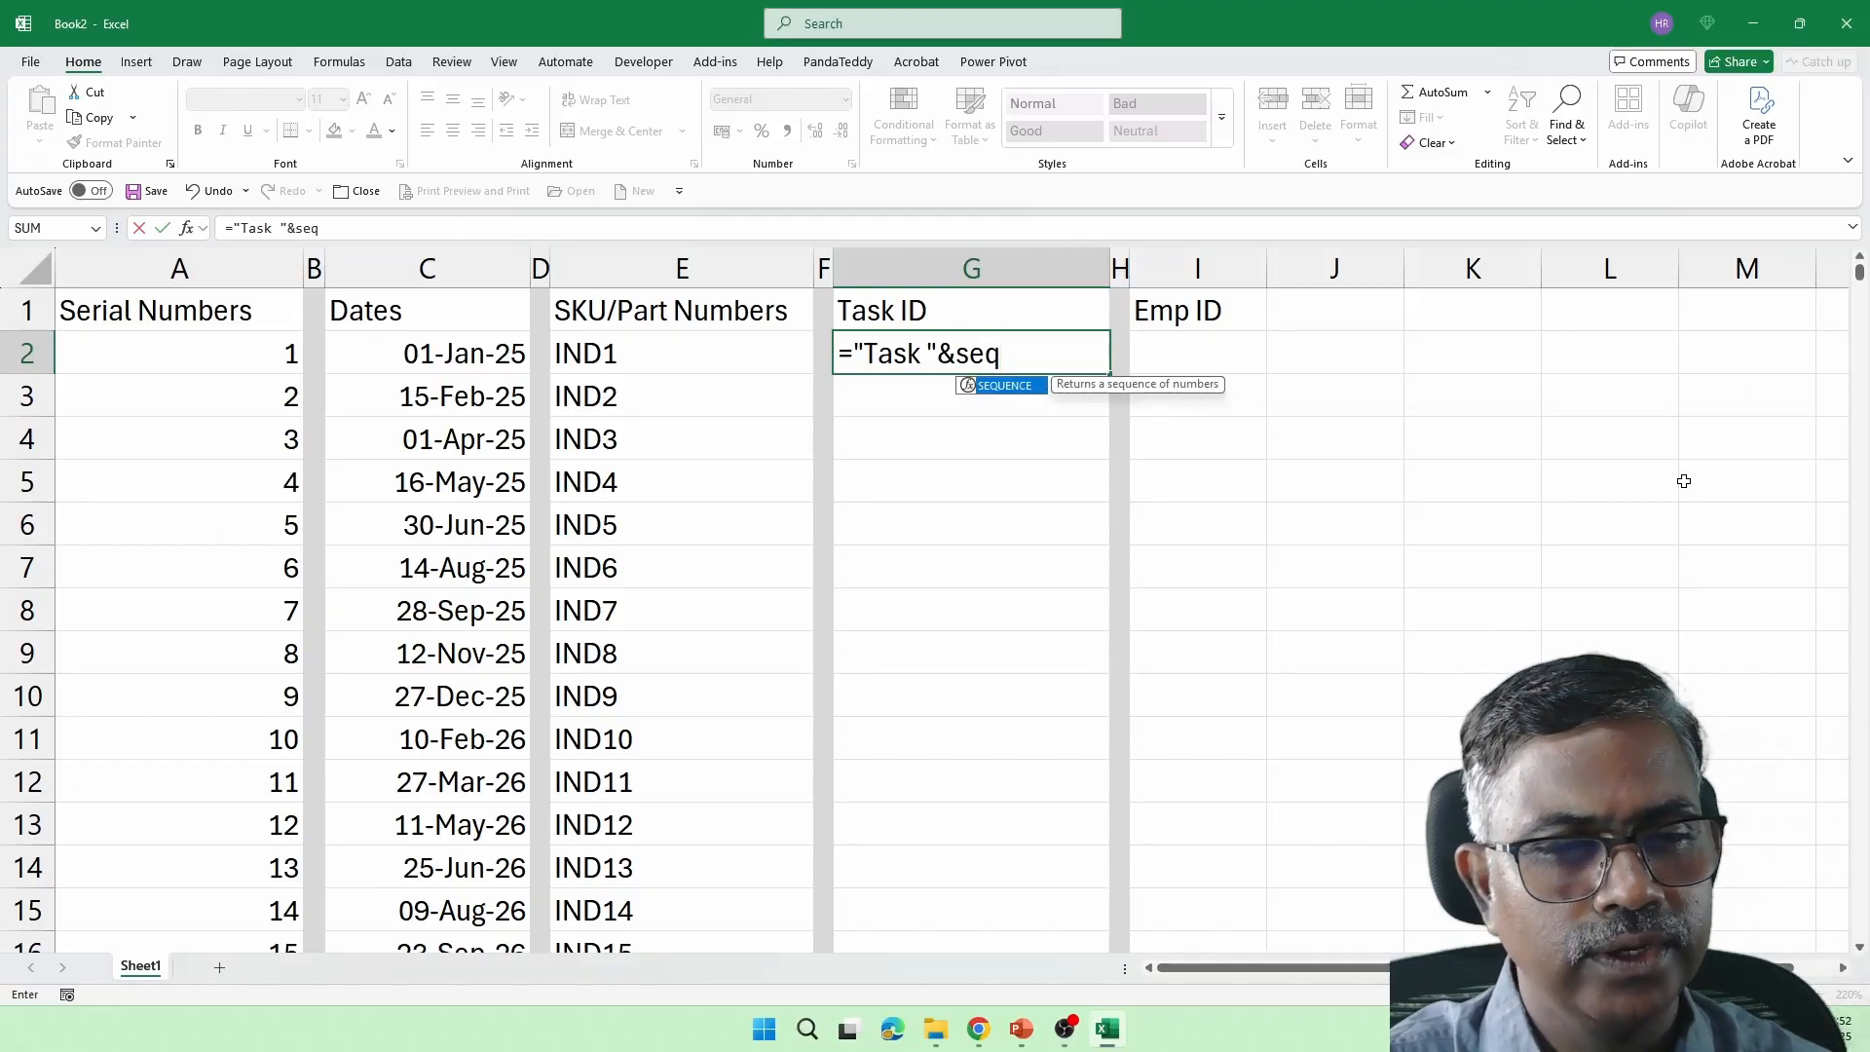
pyautogui.press('Tab')
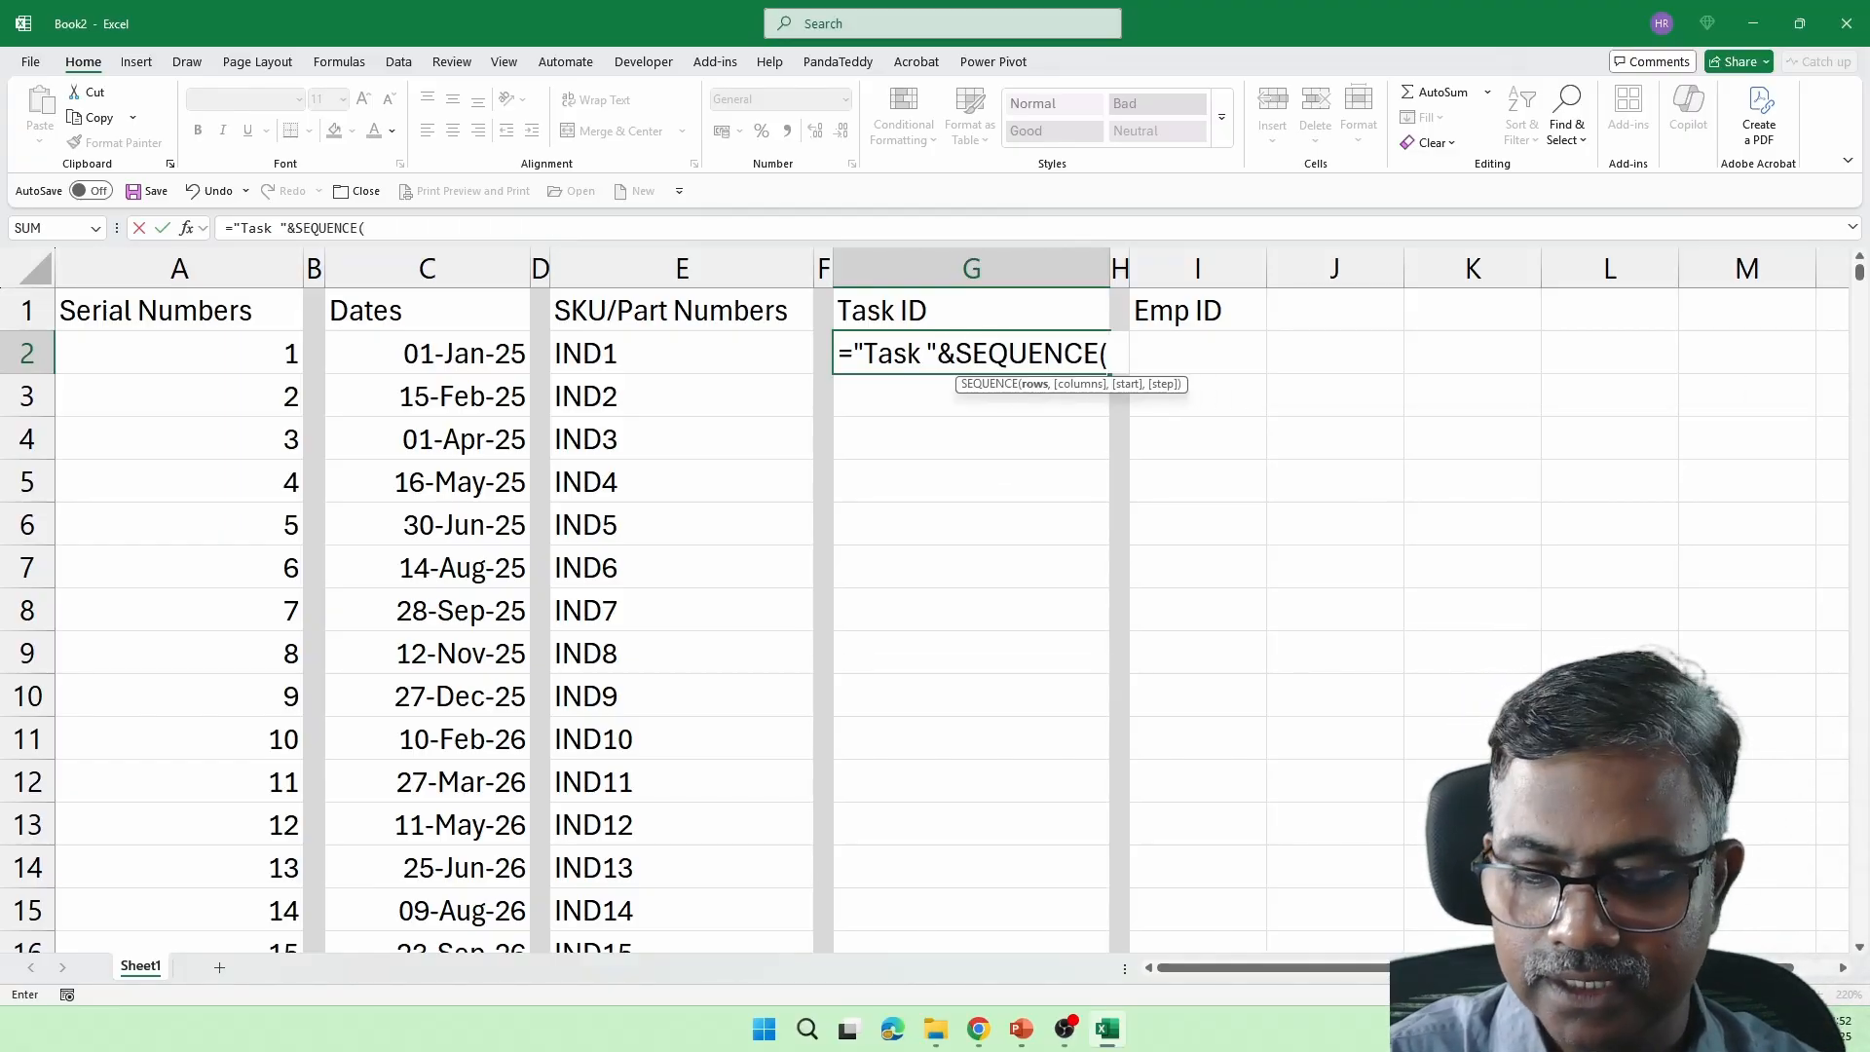
pyautogui.write('20)')
pyautogui.press('Return')
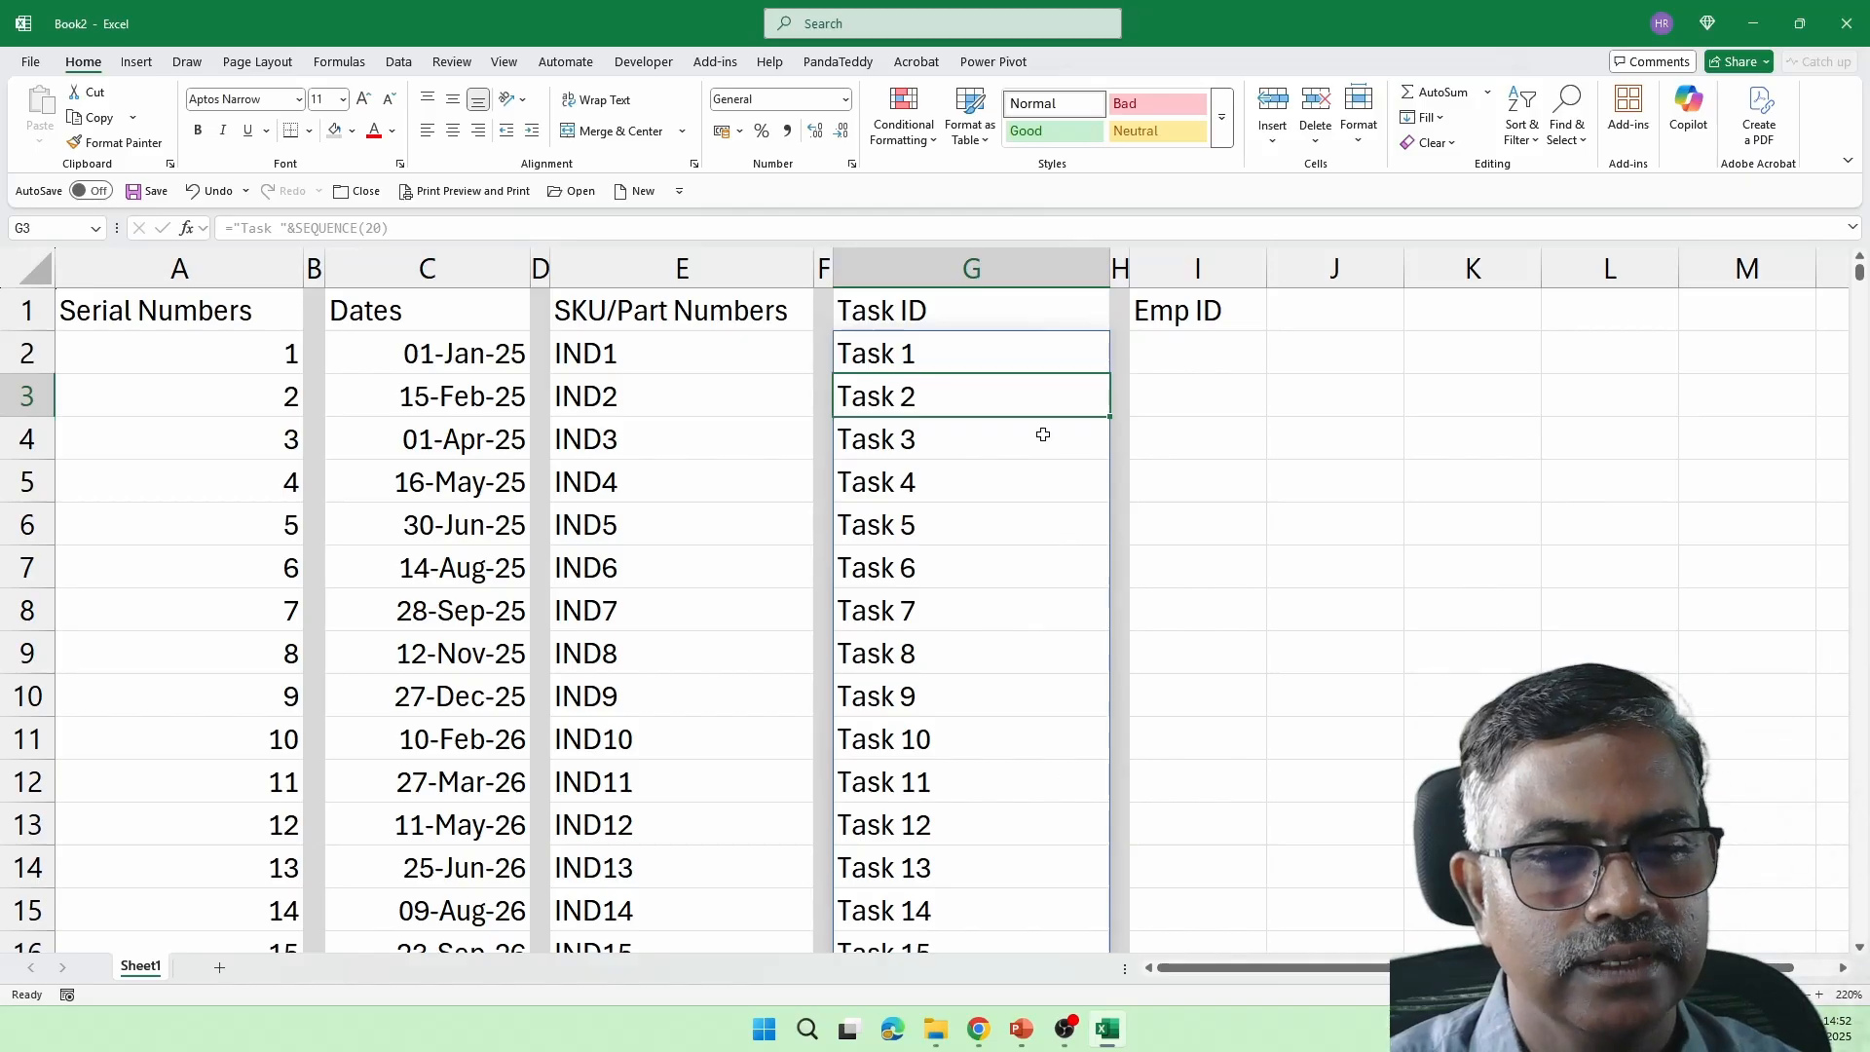
# Widen the empty Emp ID column I to nearly four times its width, keeping I2 ready for a formula
pyautogui.doubleClick(1043, 352)
pyautogui.press('Escape')
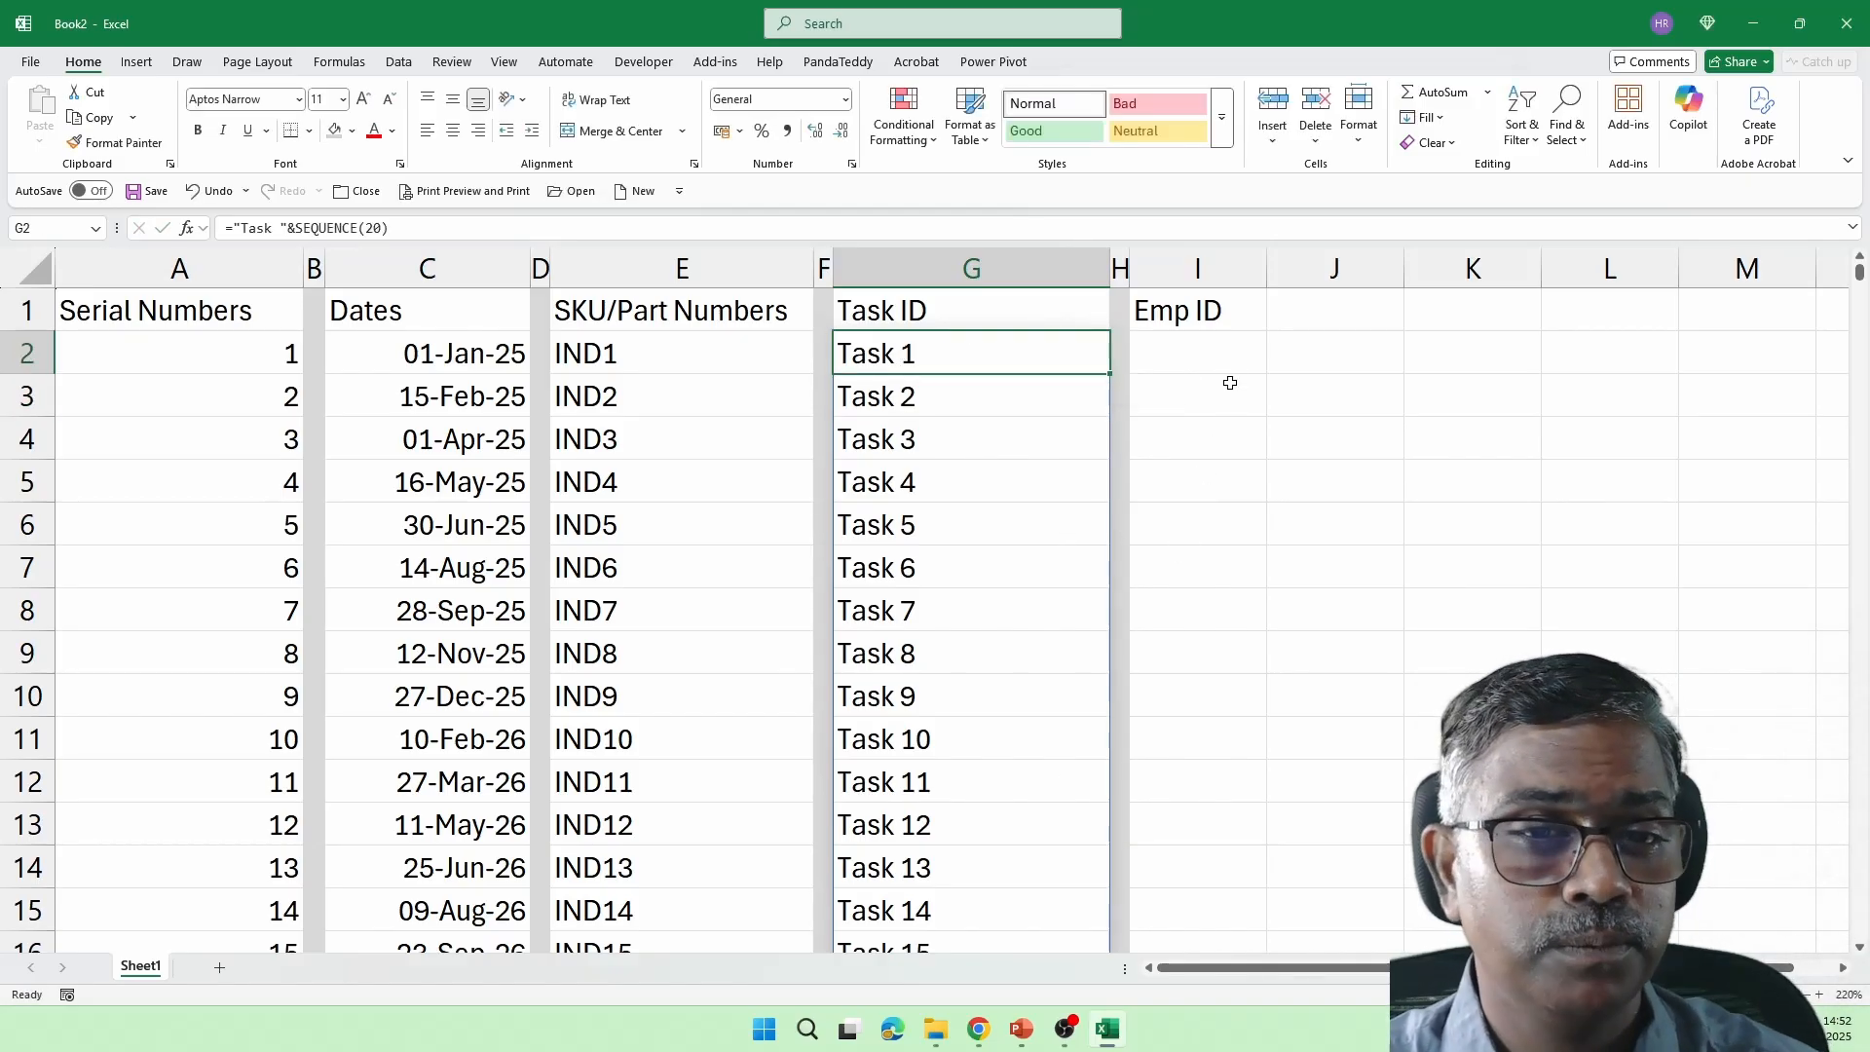
pyautogui.click(1232, 339)
pyautogui.click(1260, 266)
pyautogui.click(1240, 347)
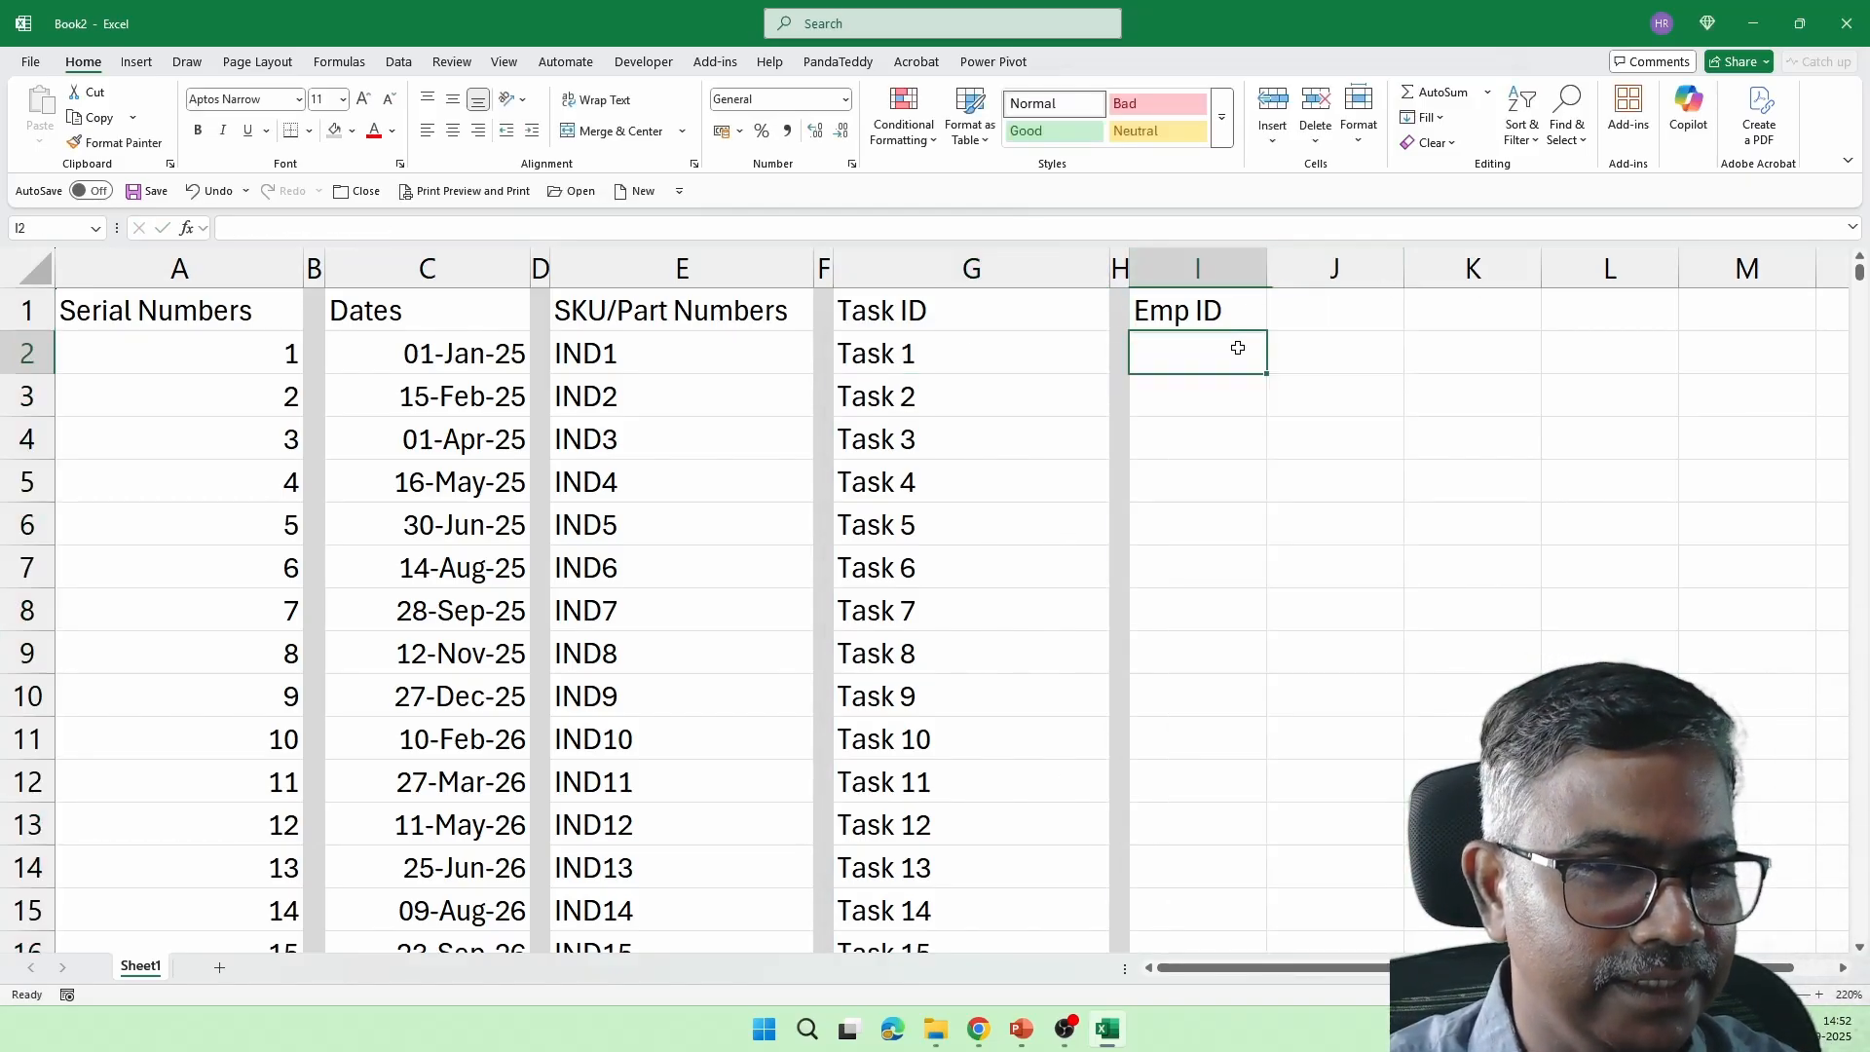
pyautogui.moveTo(1266, 268); pyautogui.dragTo(1651, 289)
# Generate 20 employee IDs from I2 with the formula ="Emp "&SEQUENCE(20)
pyautogui.write('=')
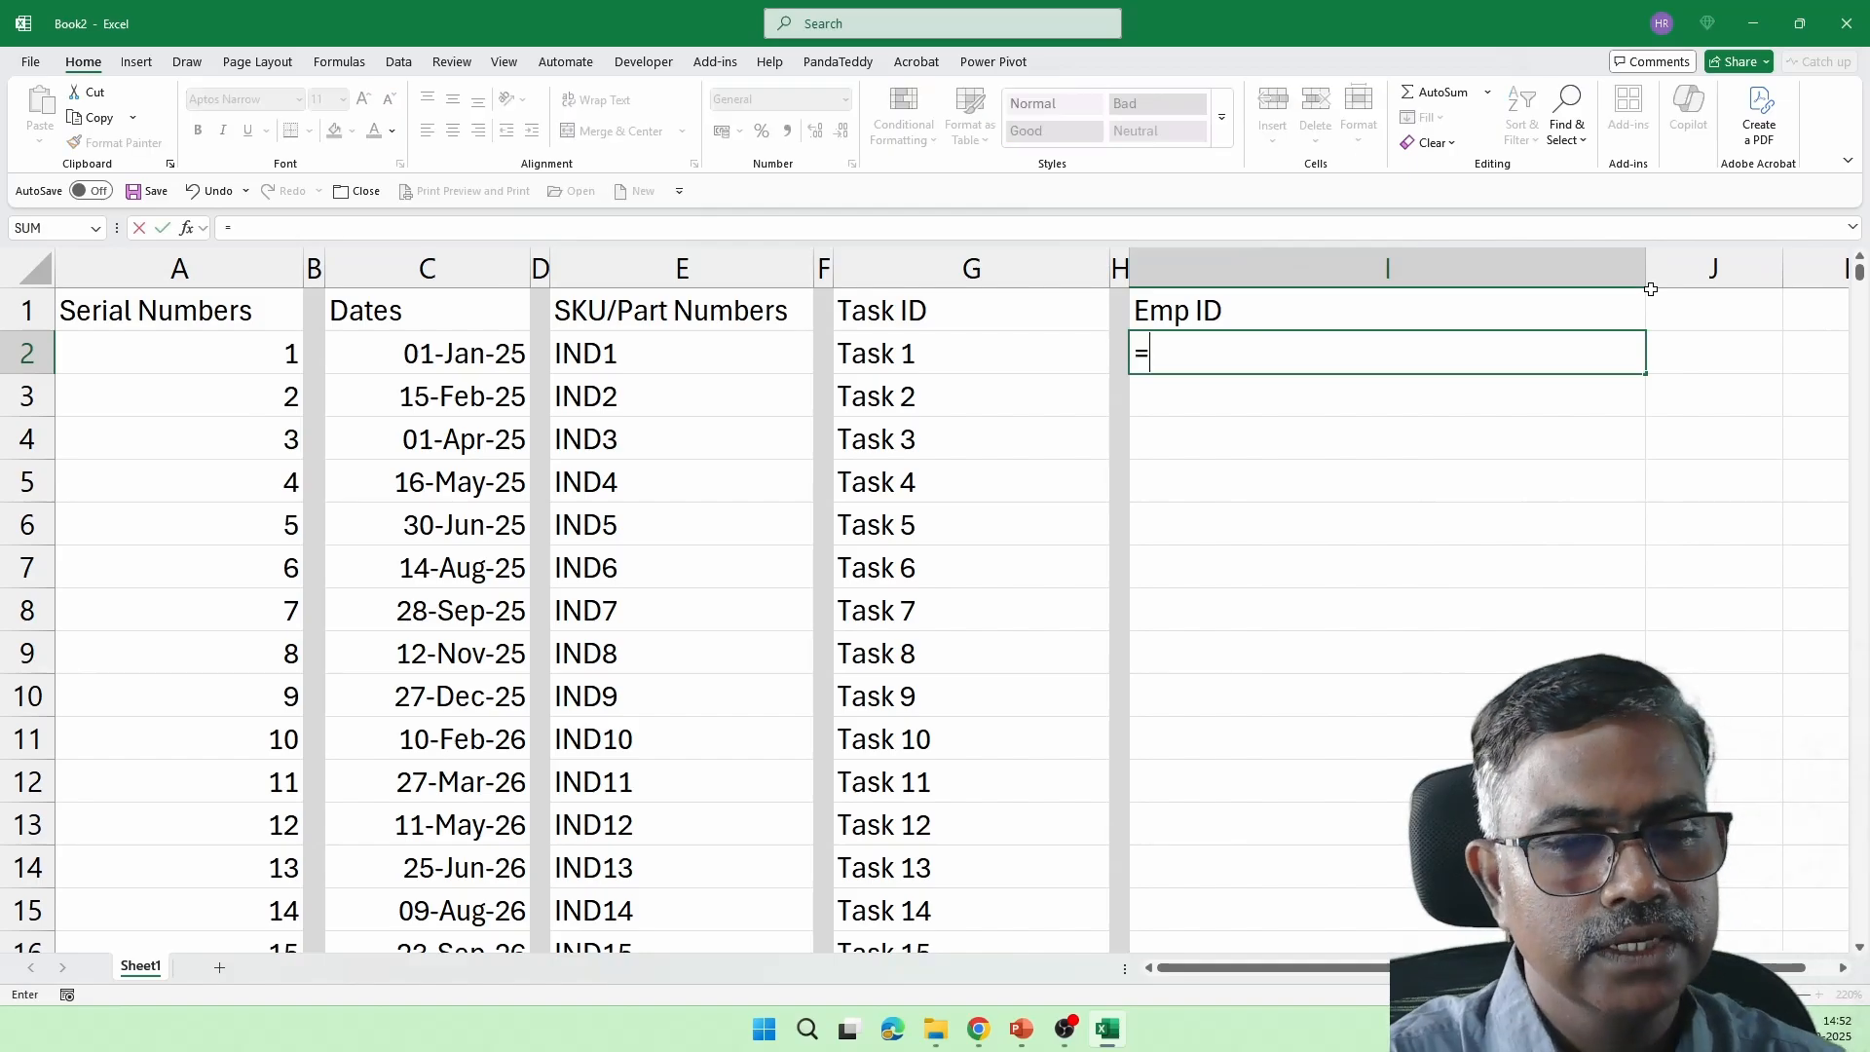
pyautogui.write('"Emp')
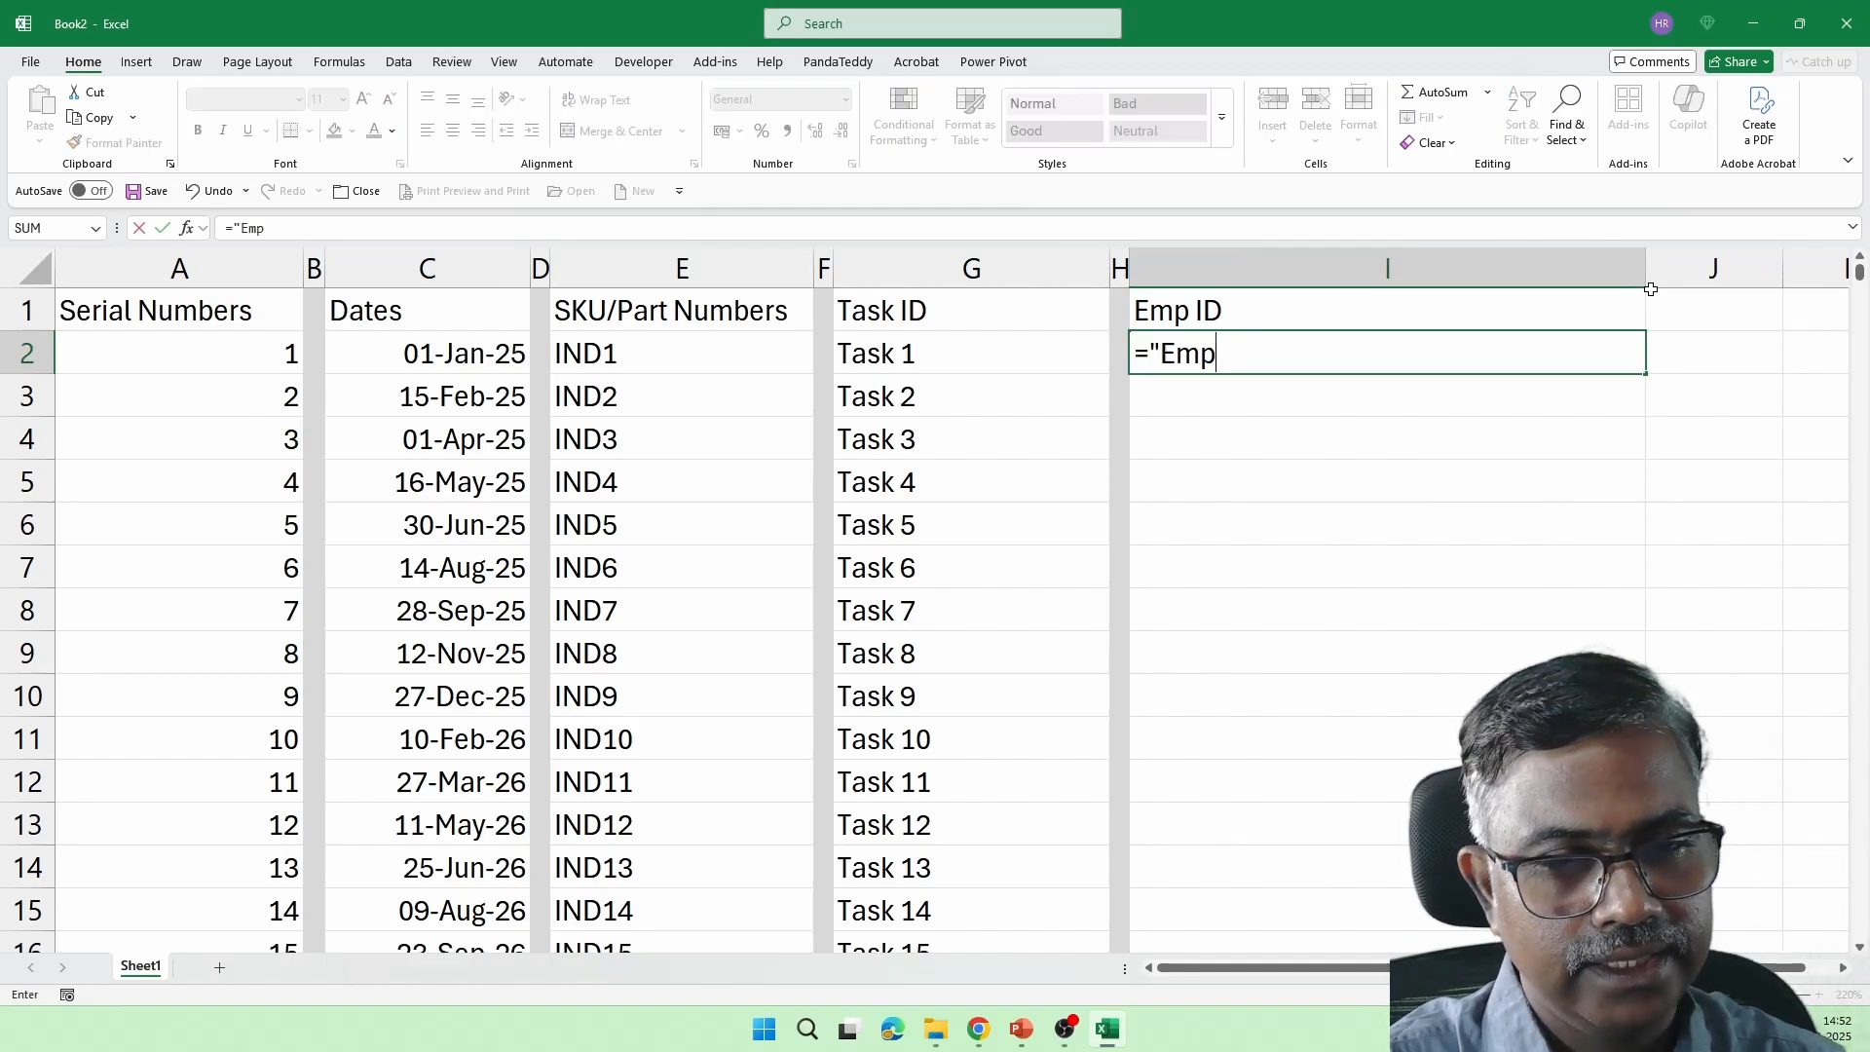
pyautogui.write(' "')
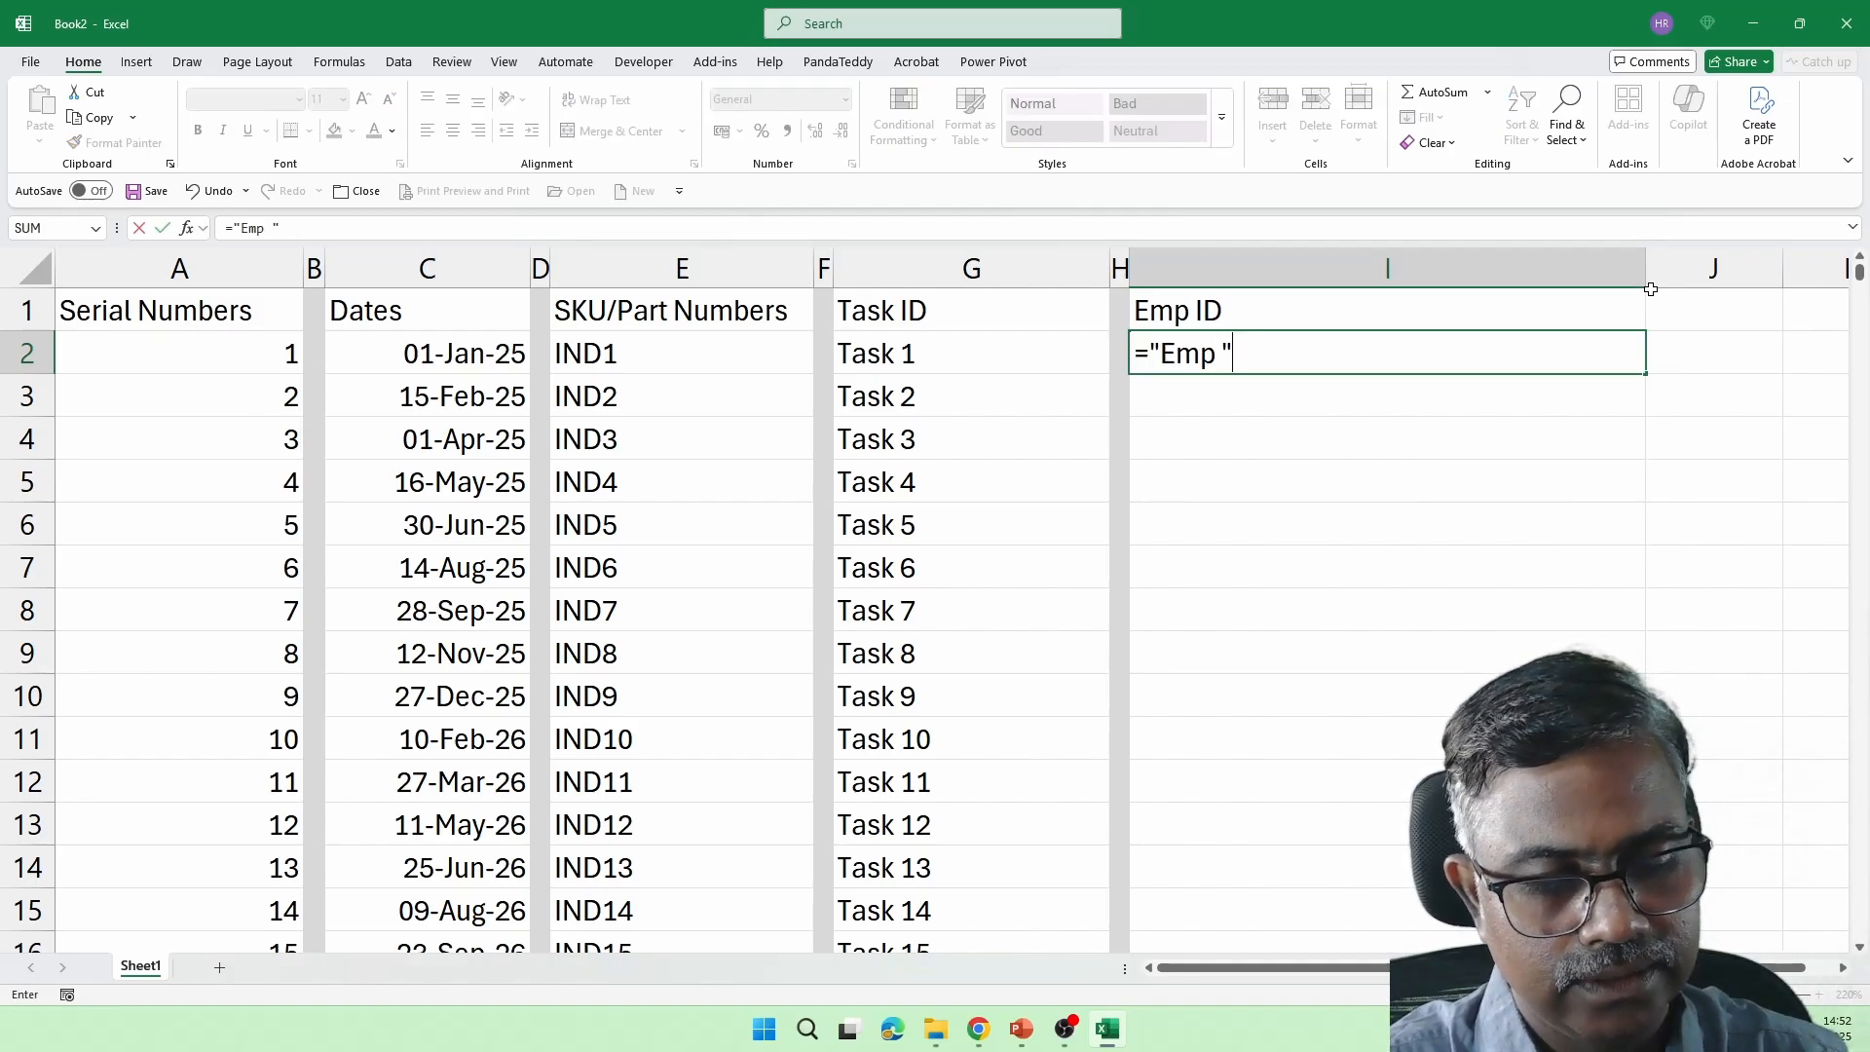
pyautogui.write('&')
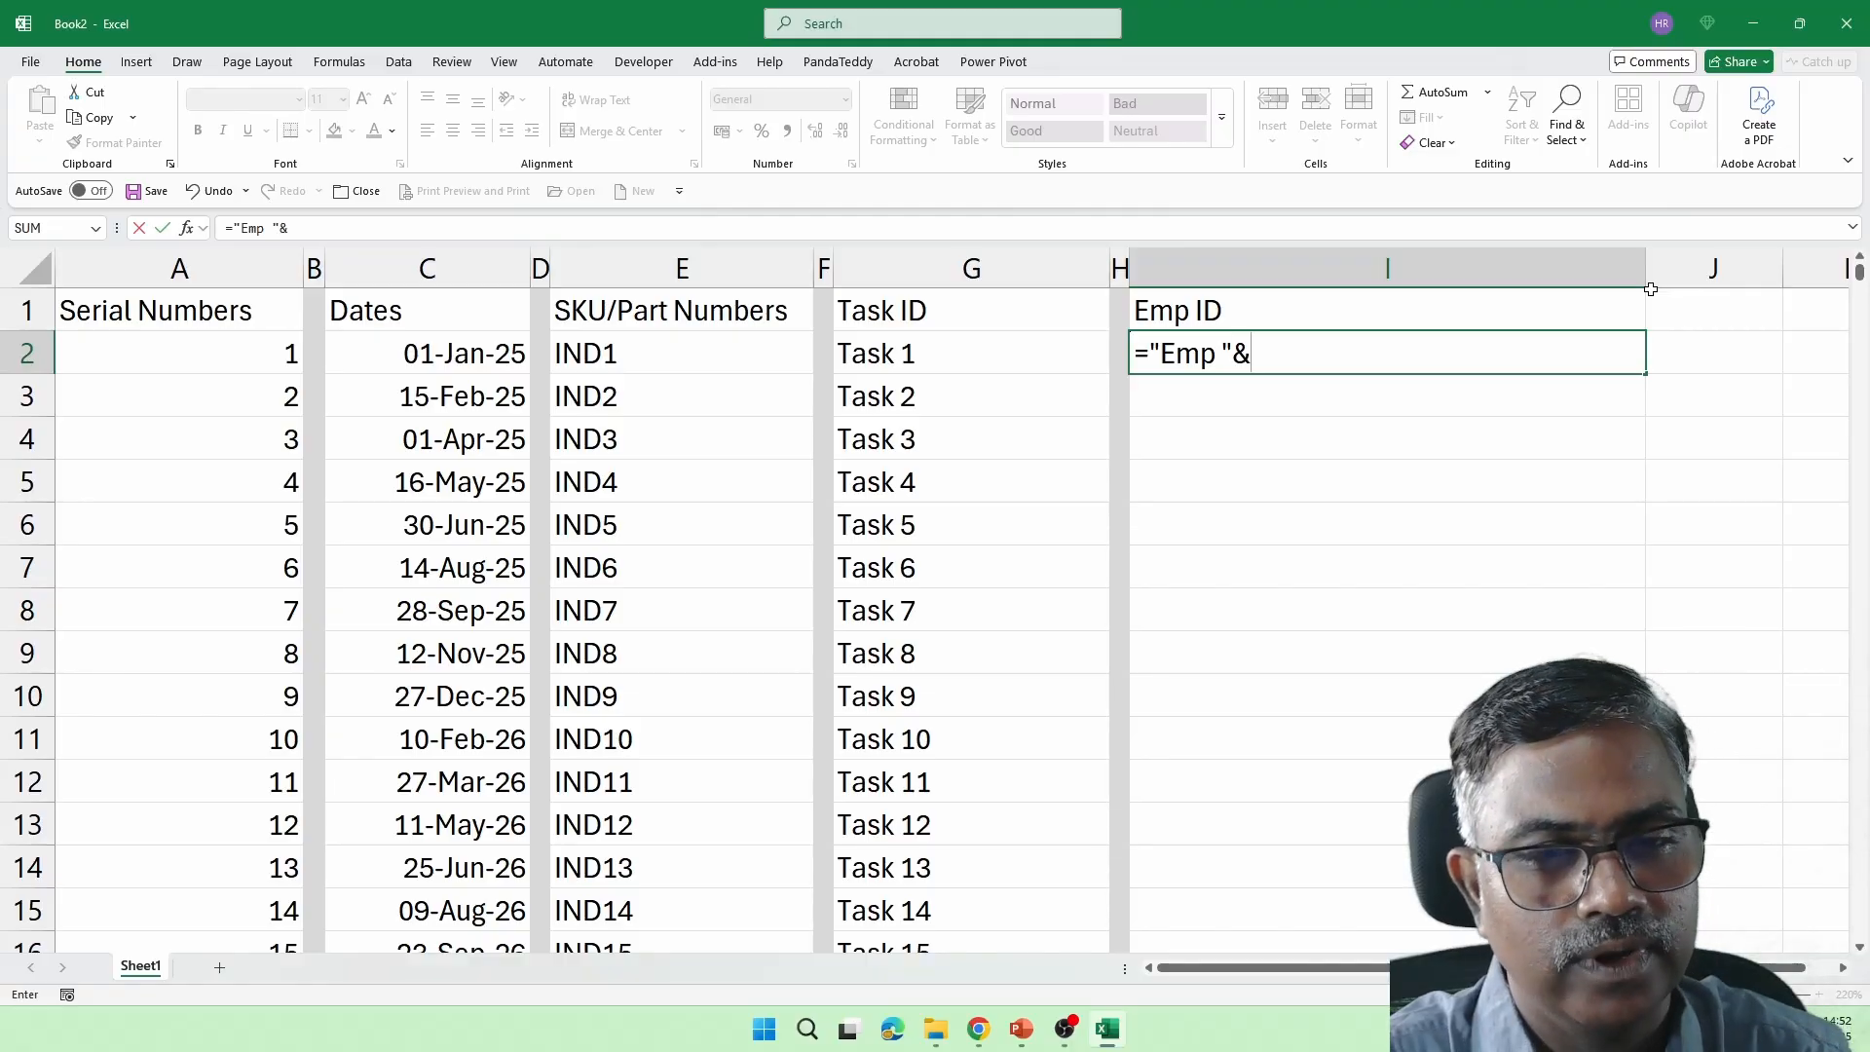
pyautogui.write('seqy')
pyautogui.press('BackSpace')
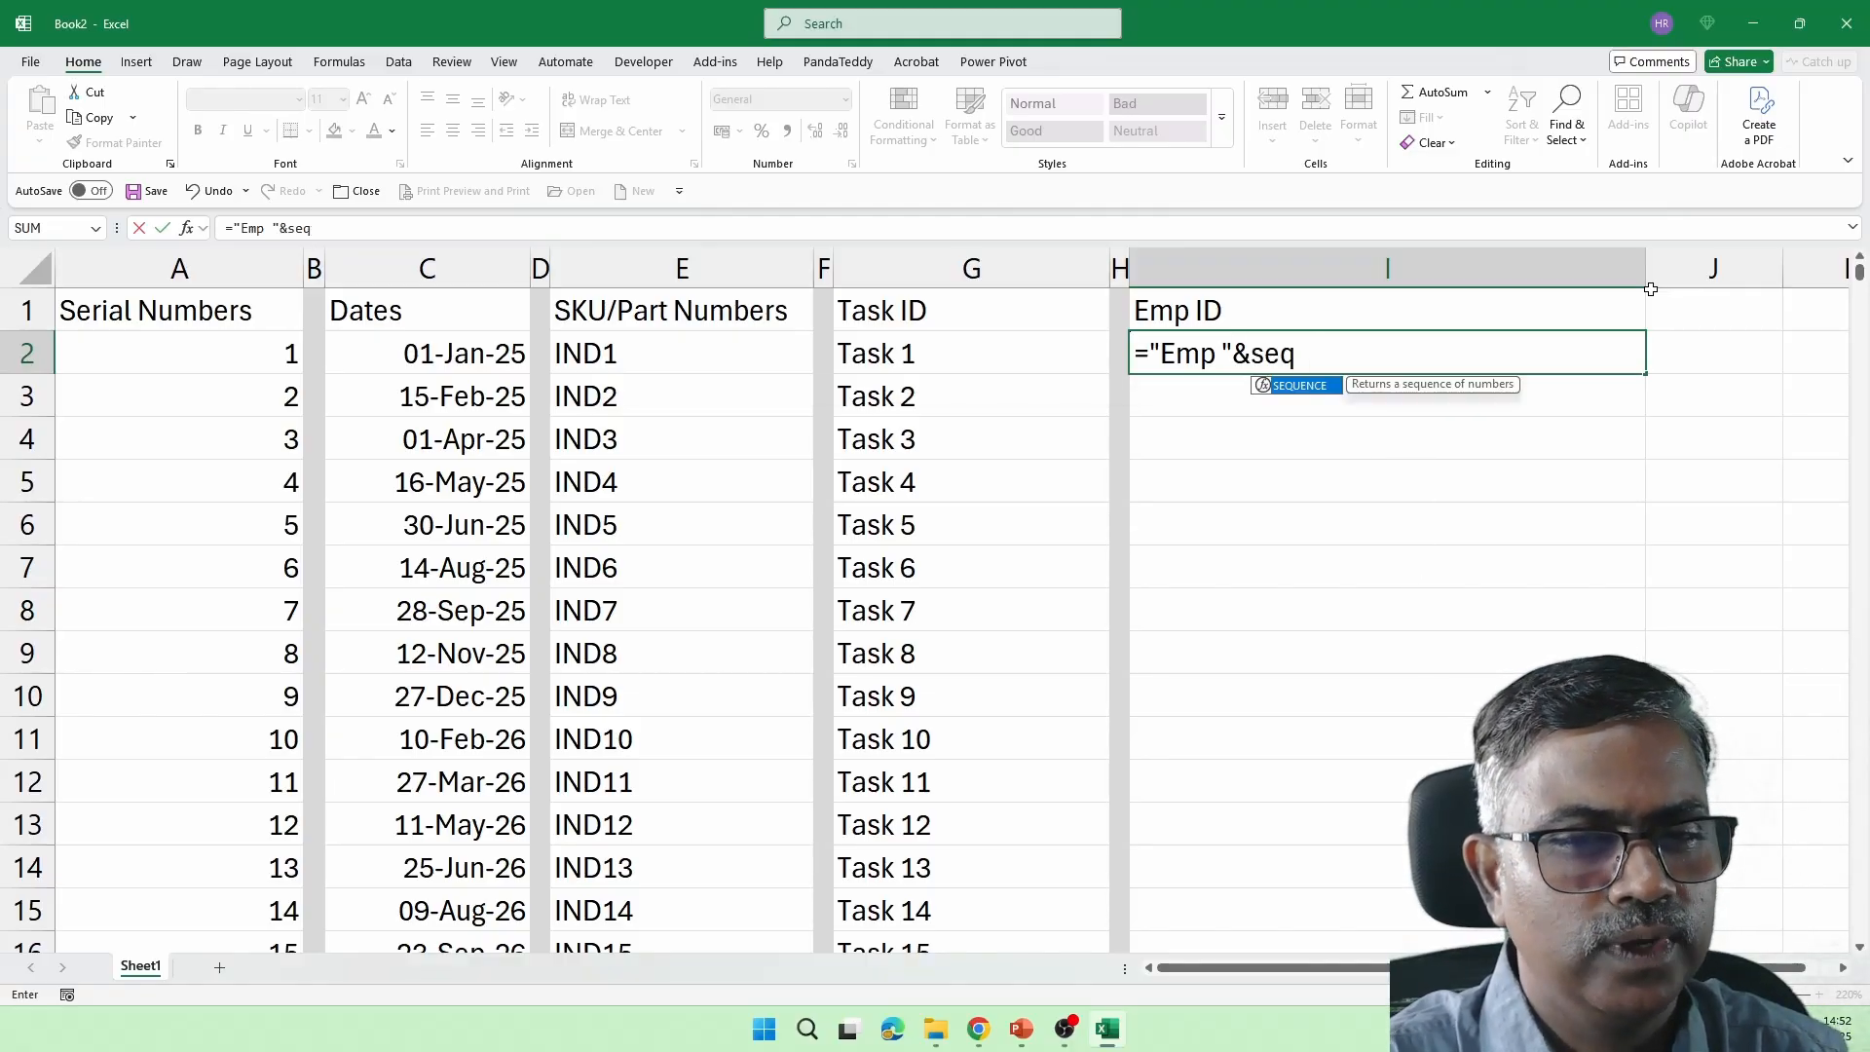
pyautogui.write('u')
pyautogui.press('Tab')
pyautogui.write('20')
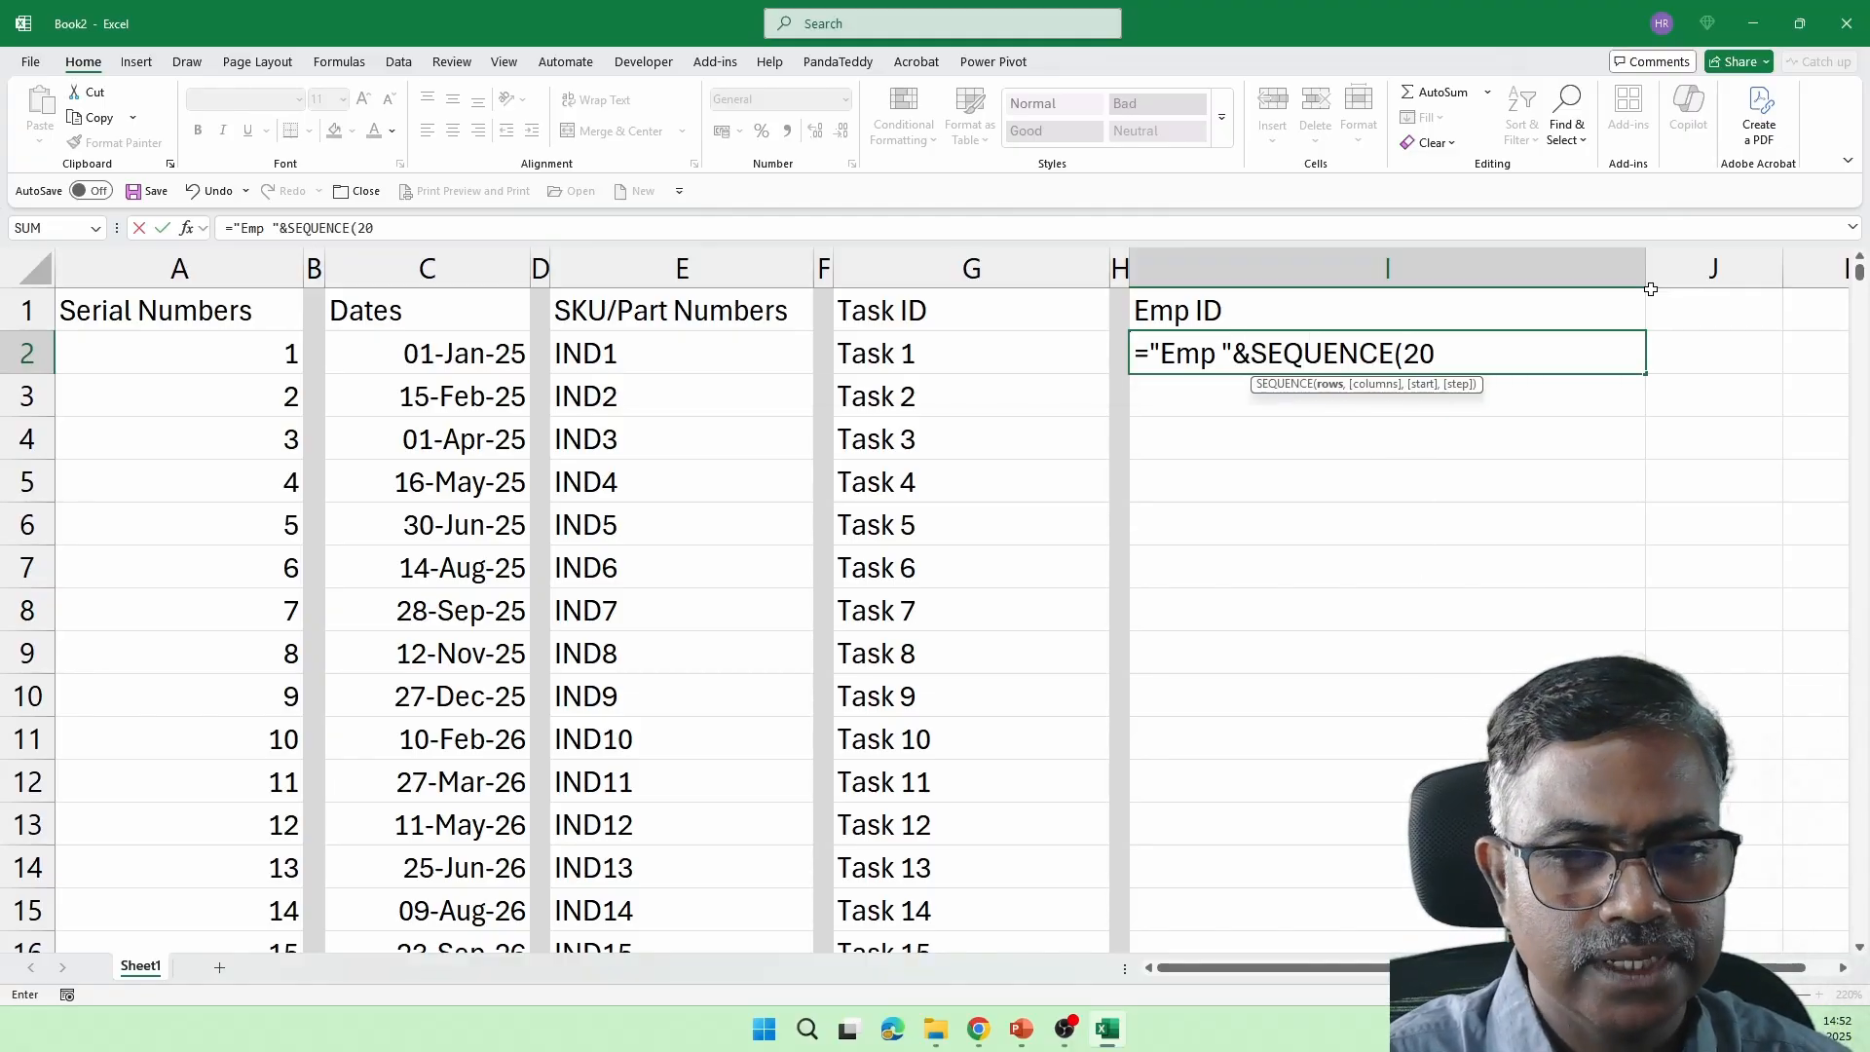
pyautogui.write(')')
pyautogui.press('Return')
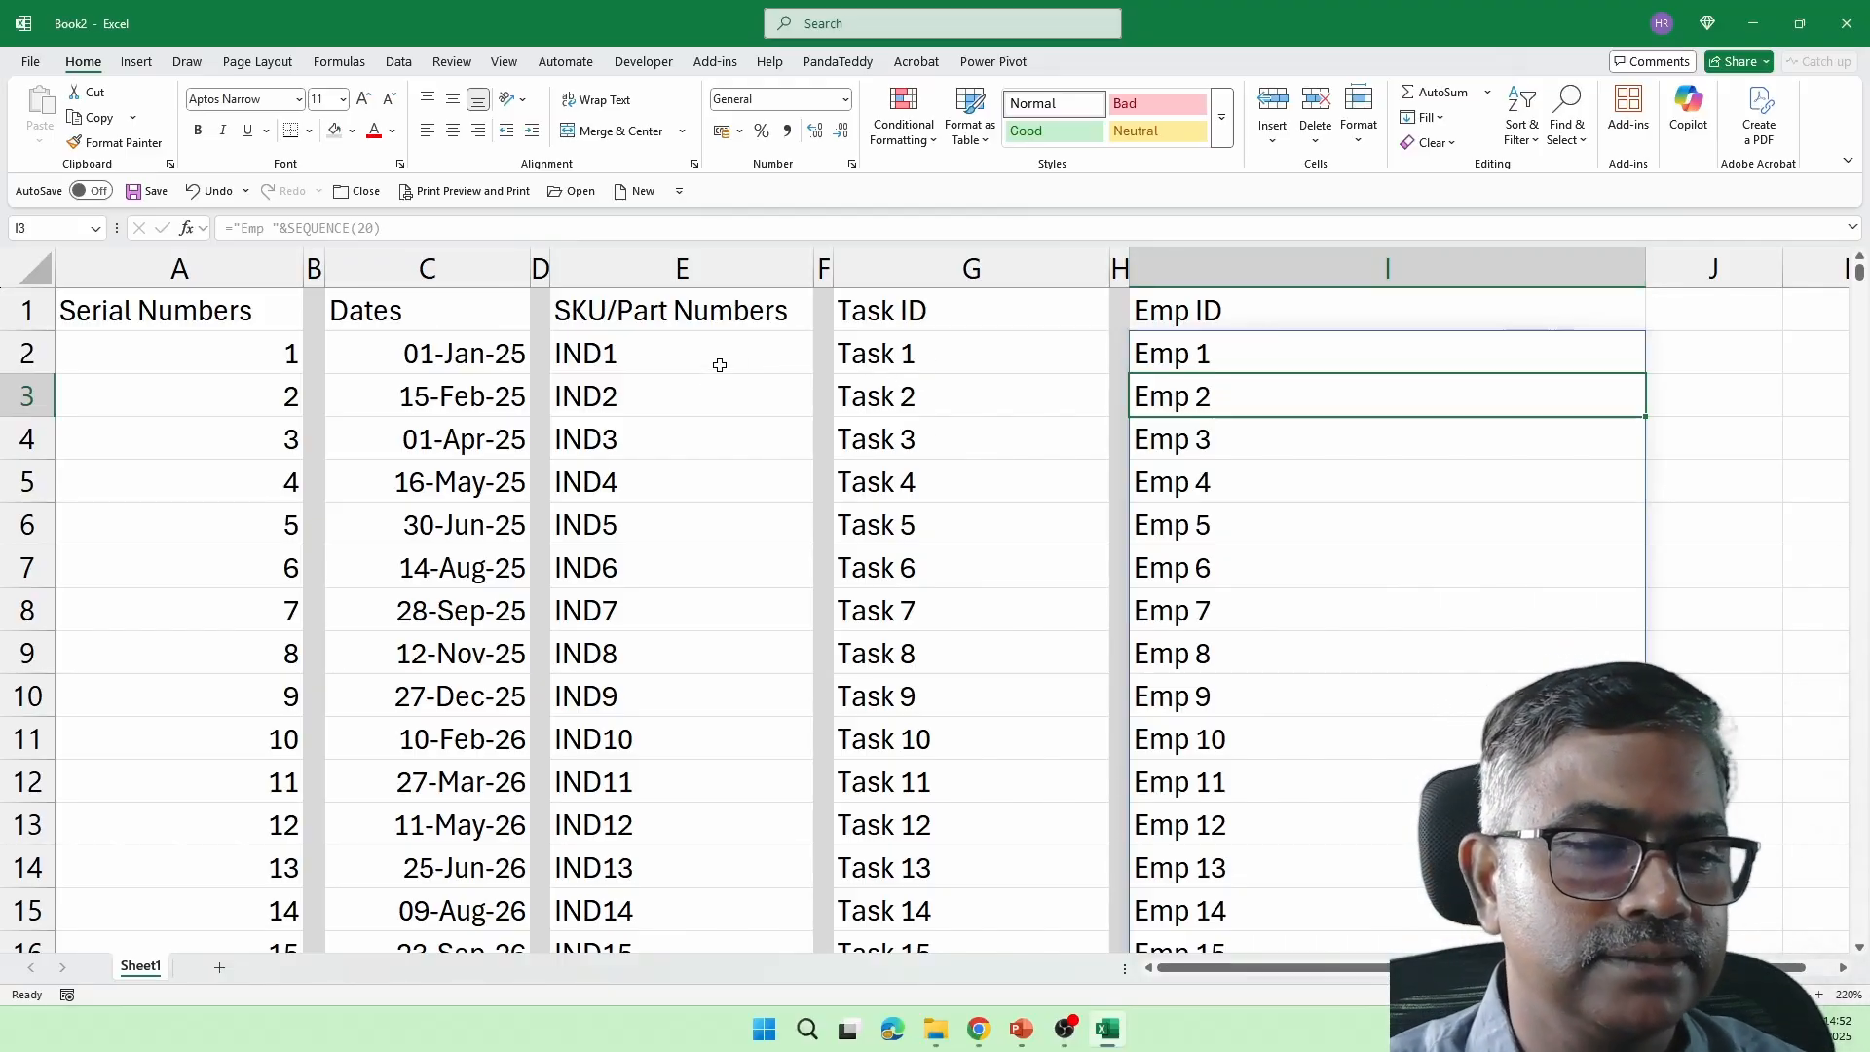
# Pad the part numbers to three digits by changing the E2 formula to ="IND"&TEXT(SEQUENCE(100),"000"), and review its format code
pyautogui.doubleClick(668, 348)
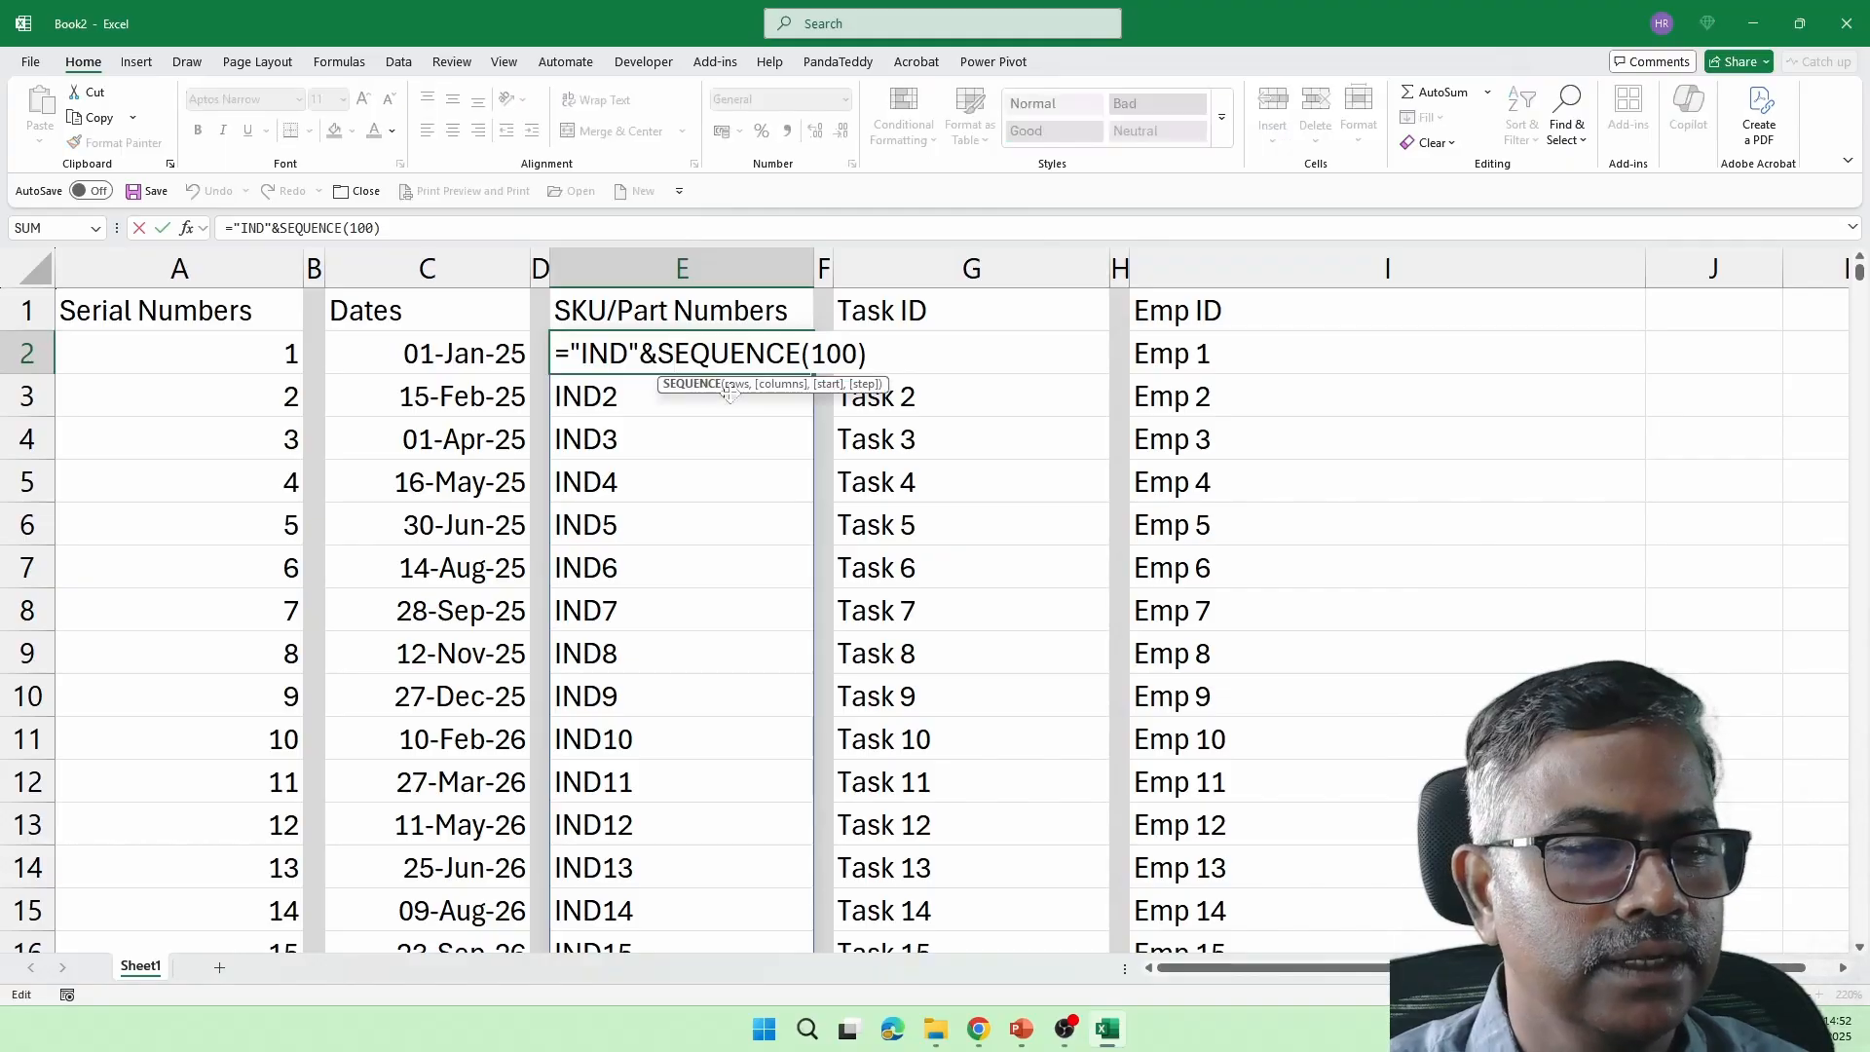
pyautogui.press('Left')
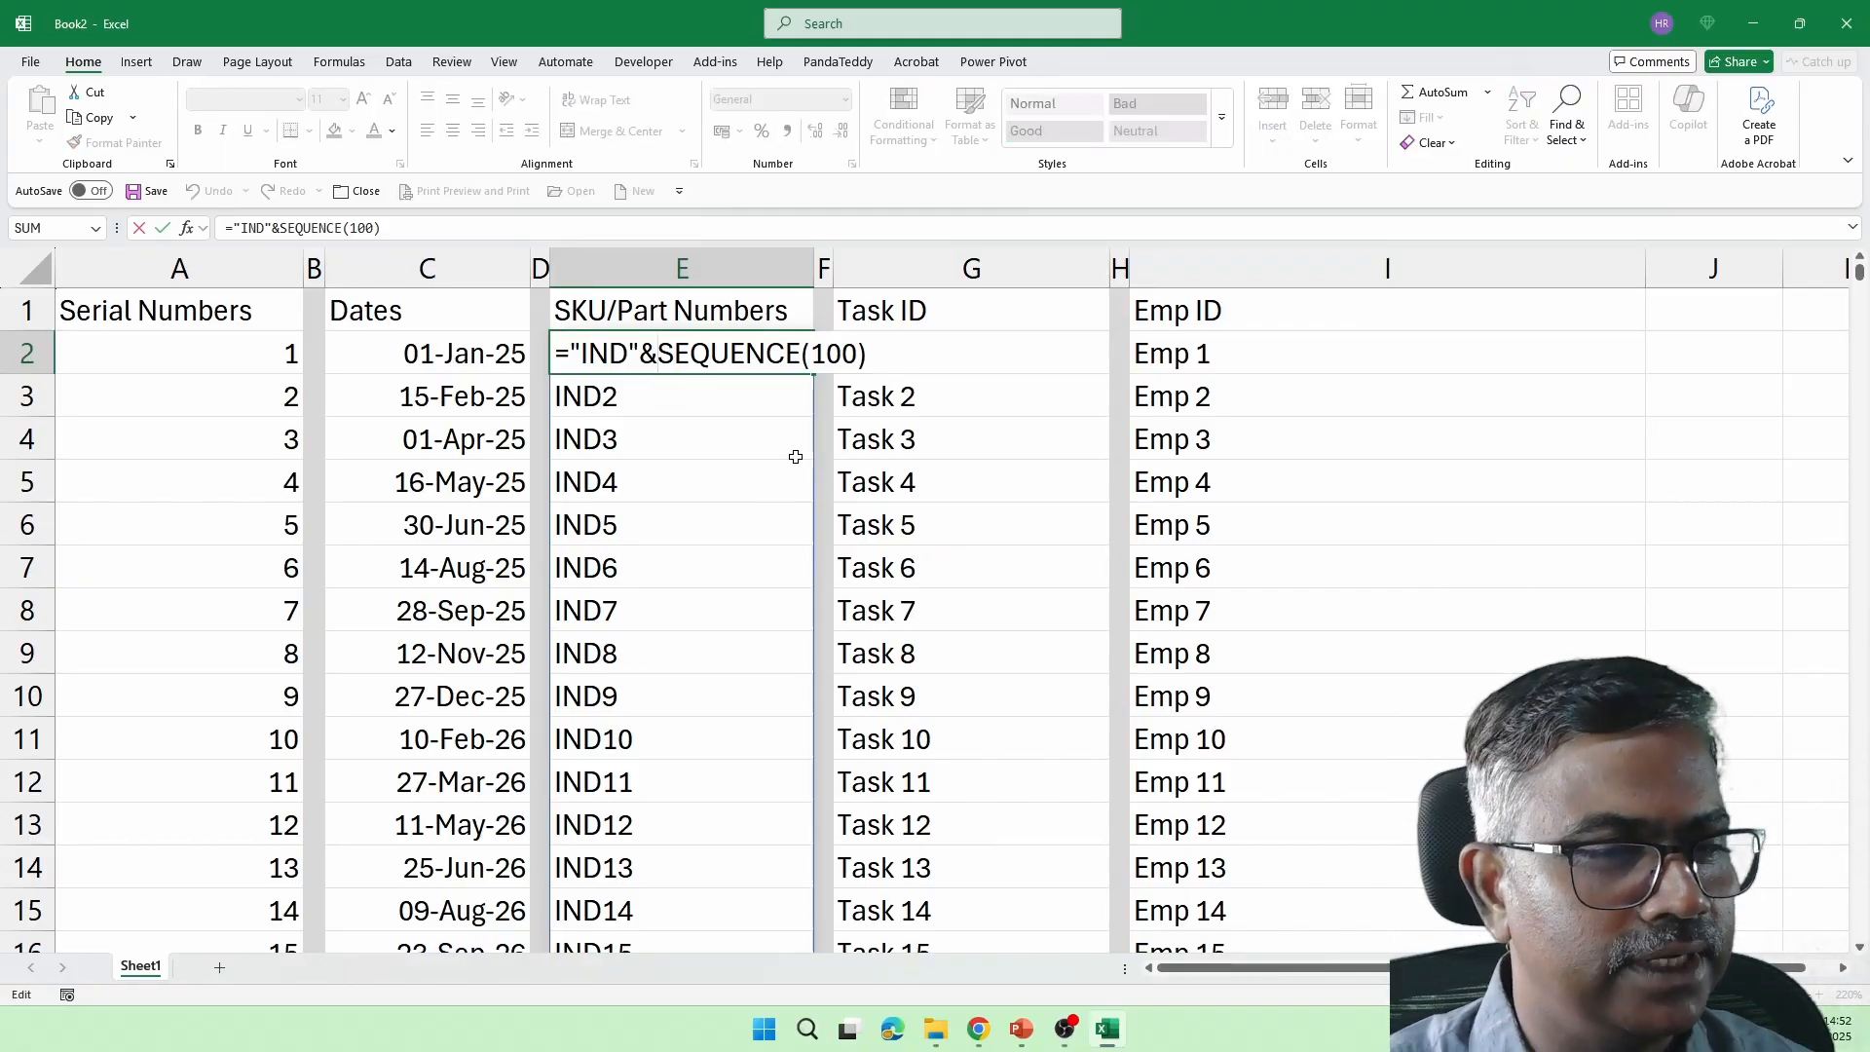
pyautogui.write('text')
pyautogui.press('Tab')
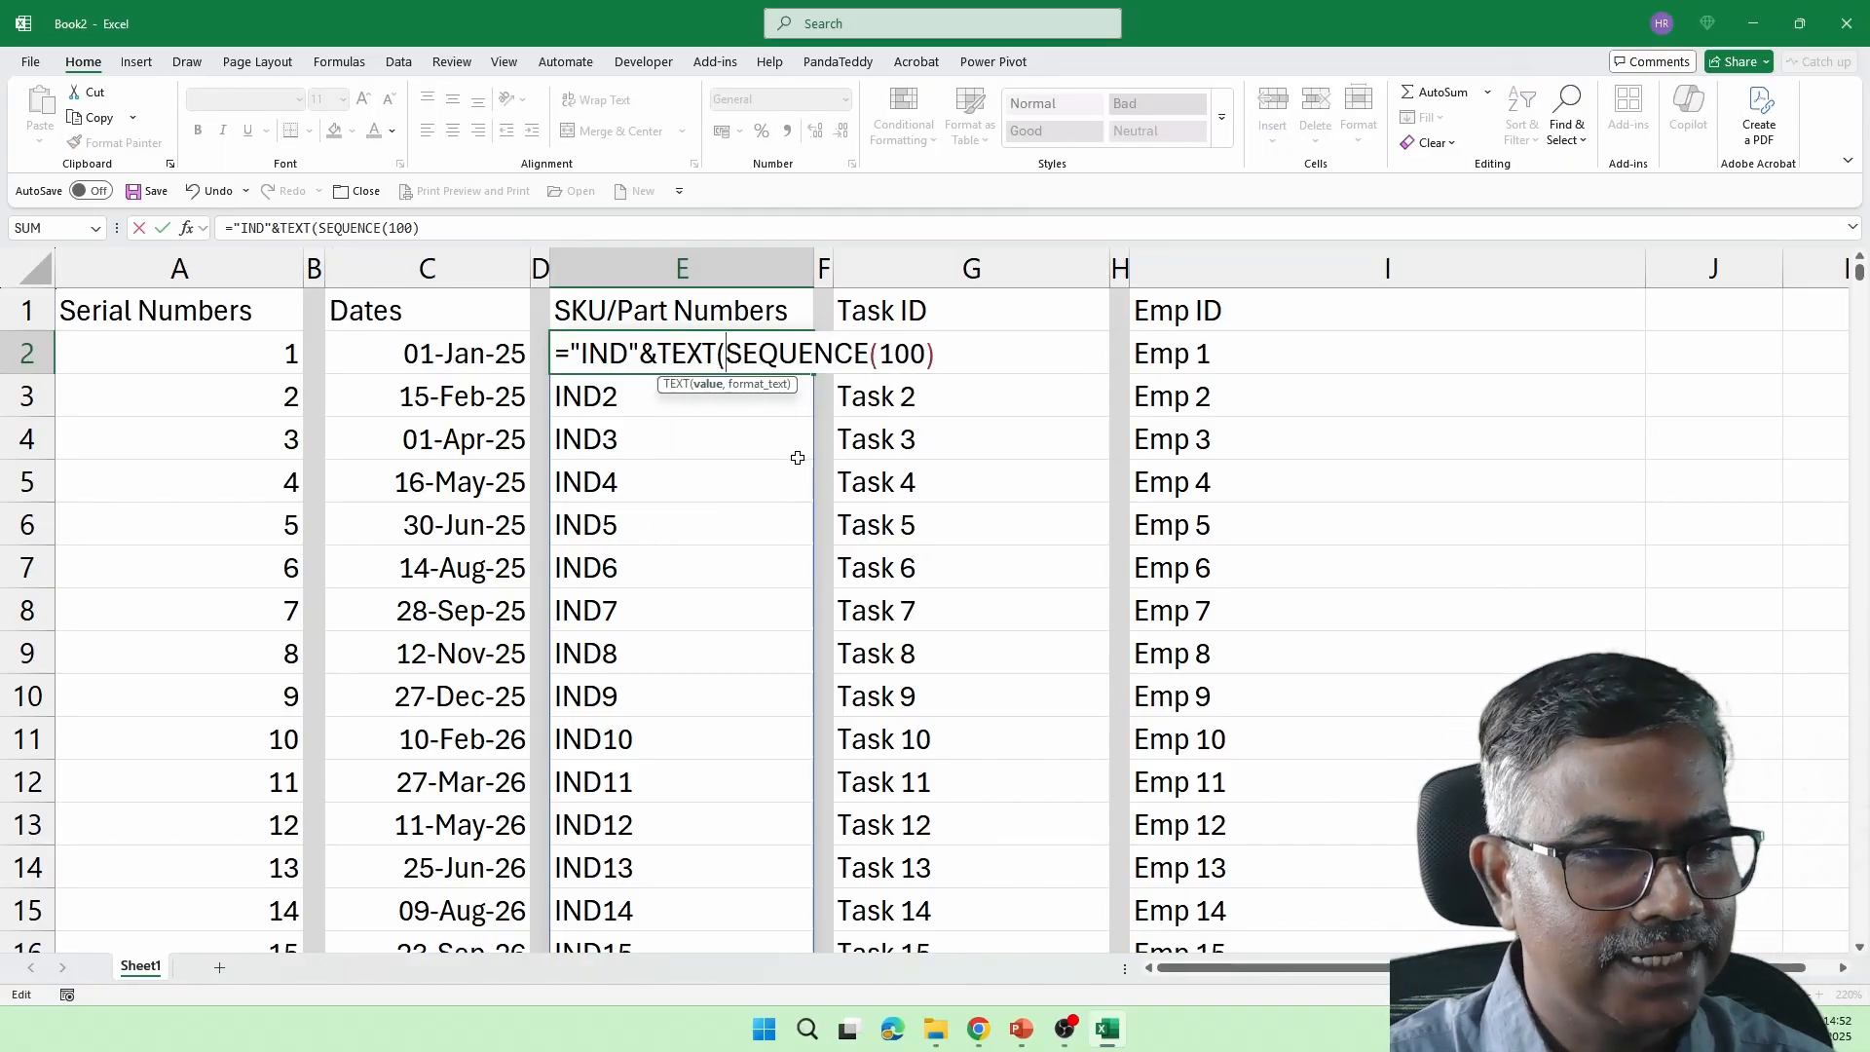
pyautogui.press('End')
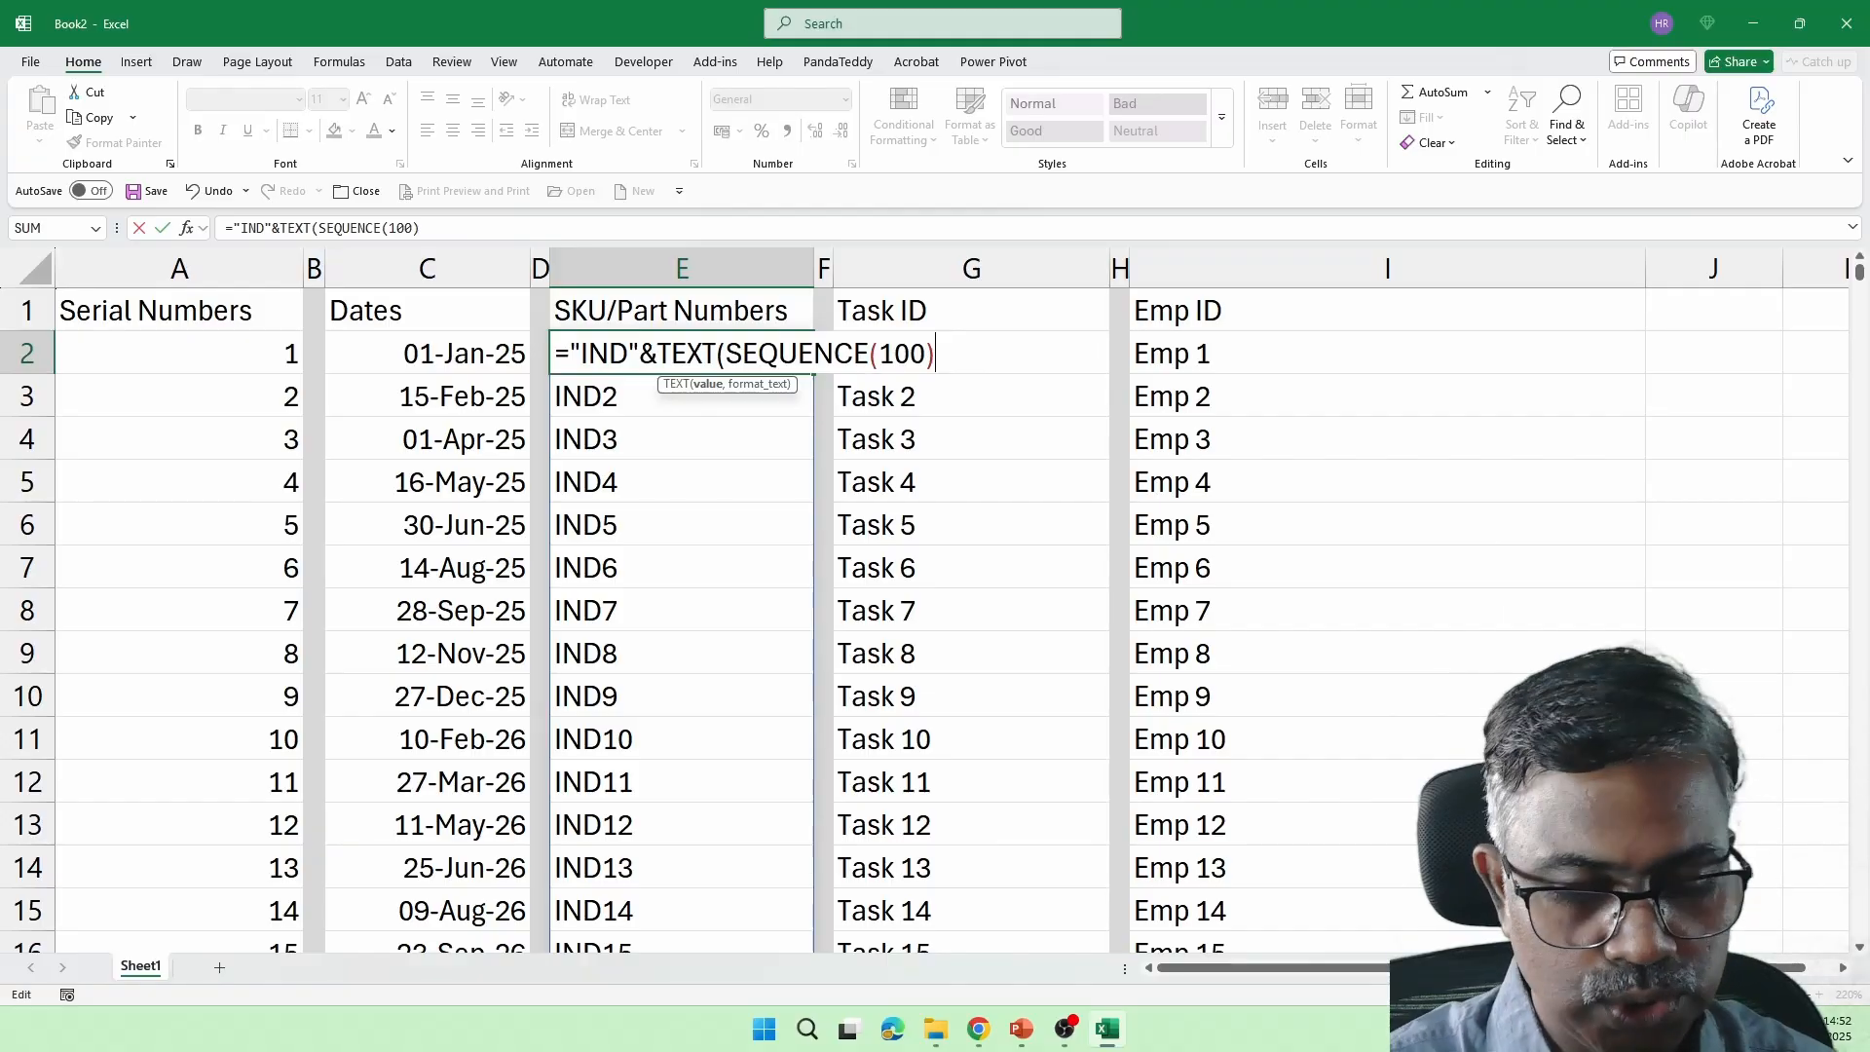
pyautogui.write(',"')
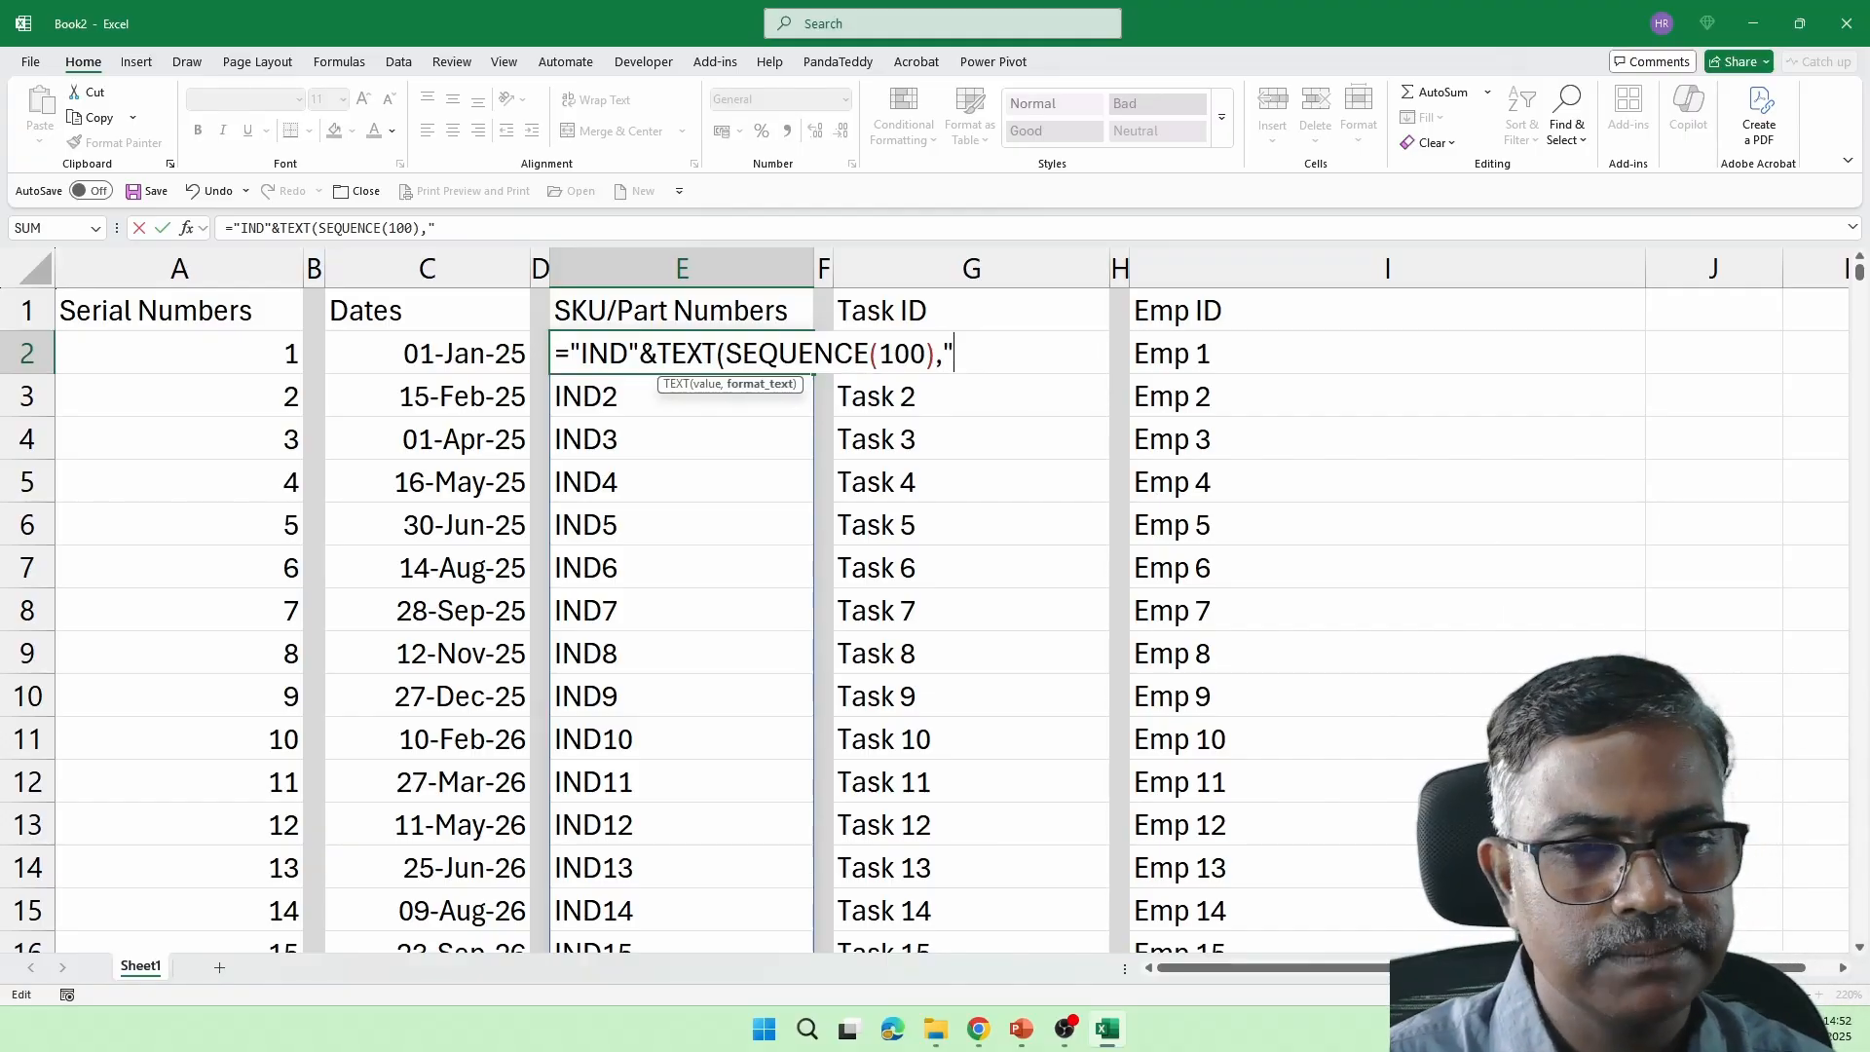
pyautogui.write('000")')
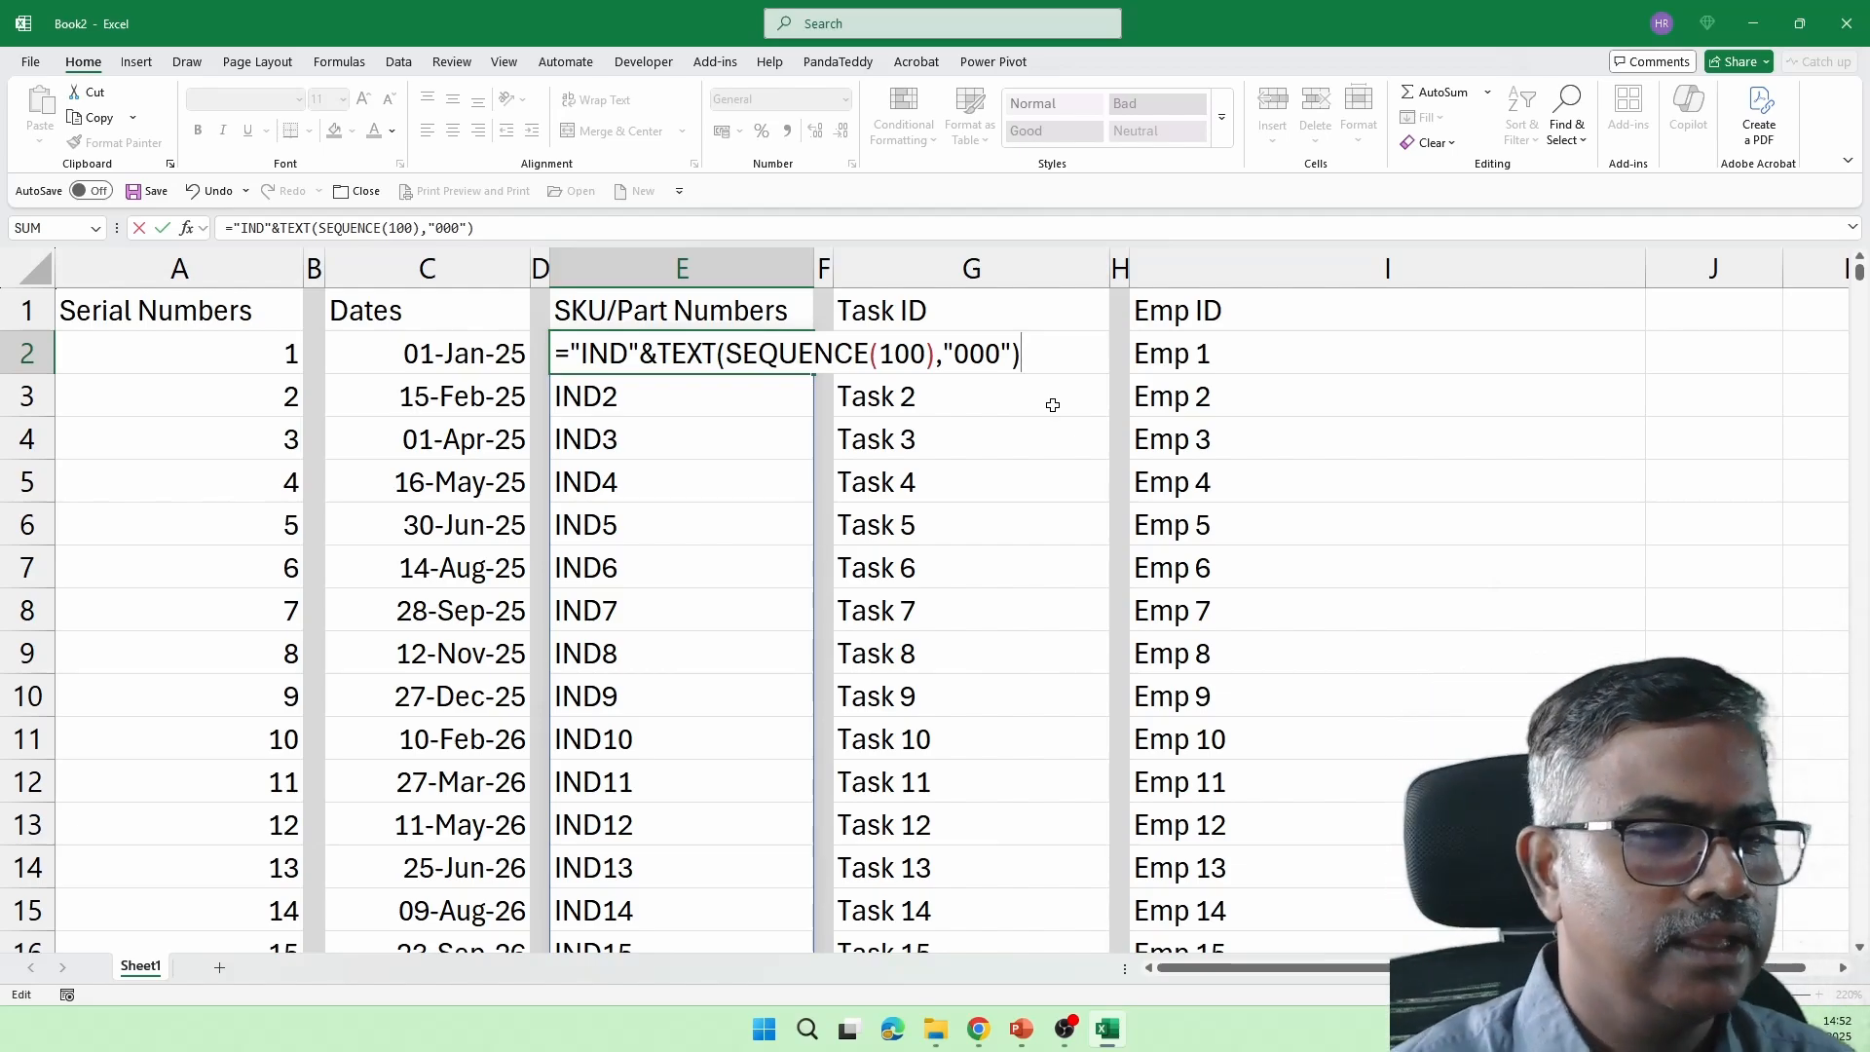
pyautogui.press('Return')
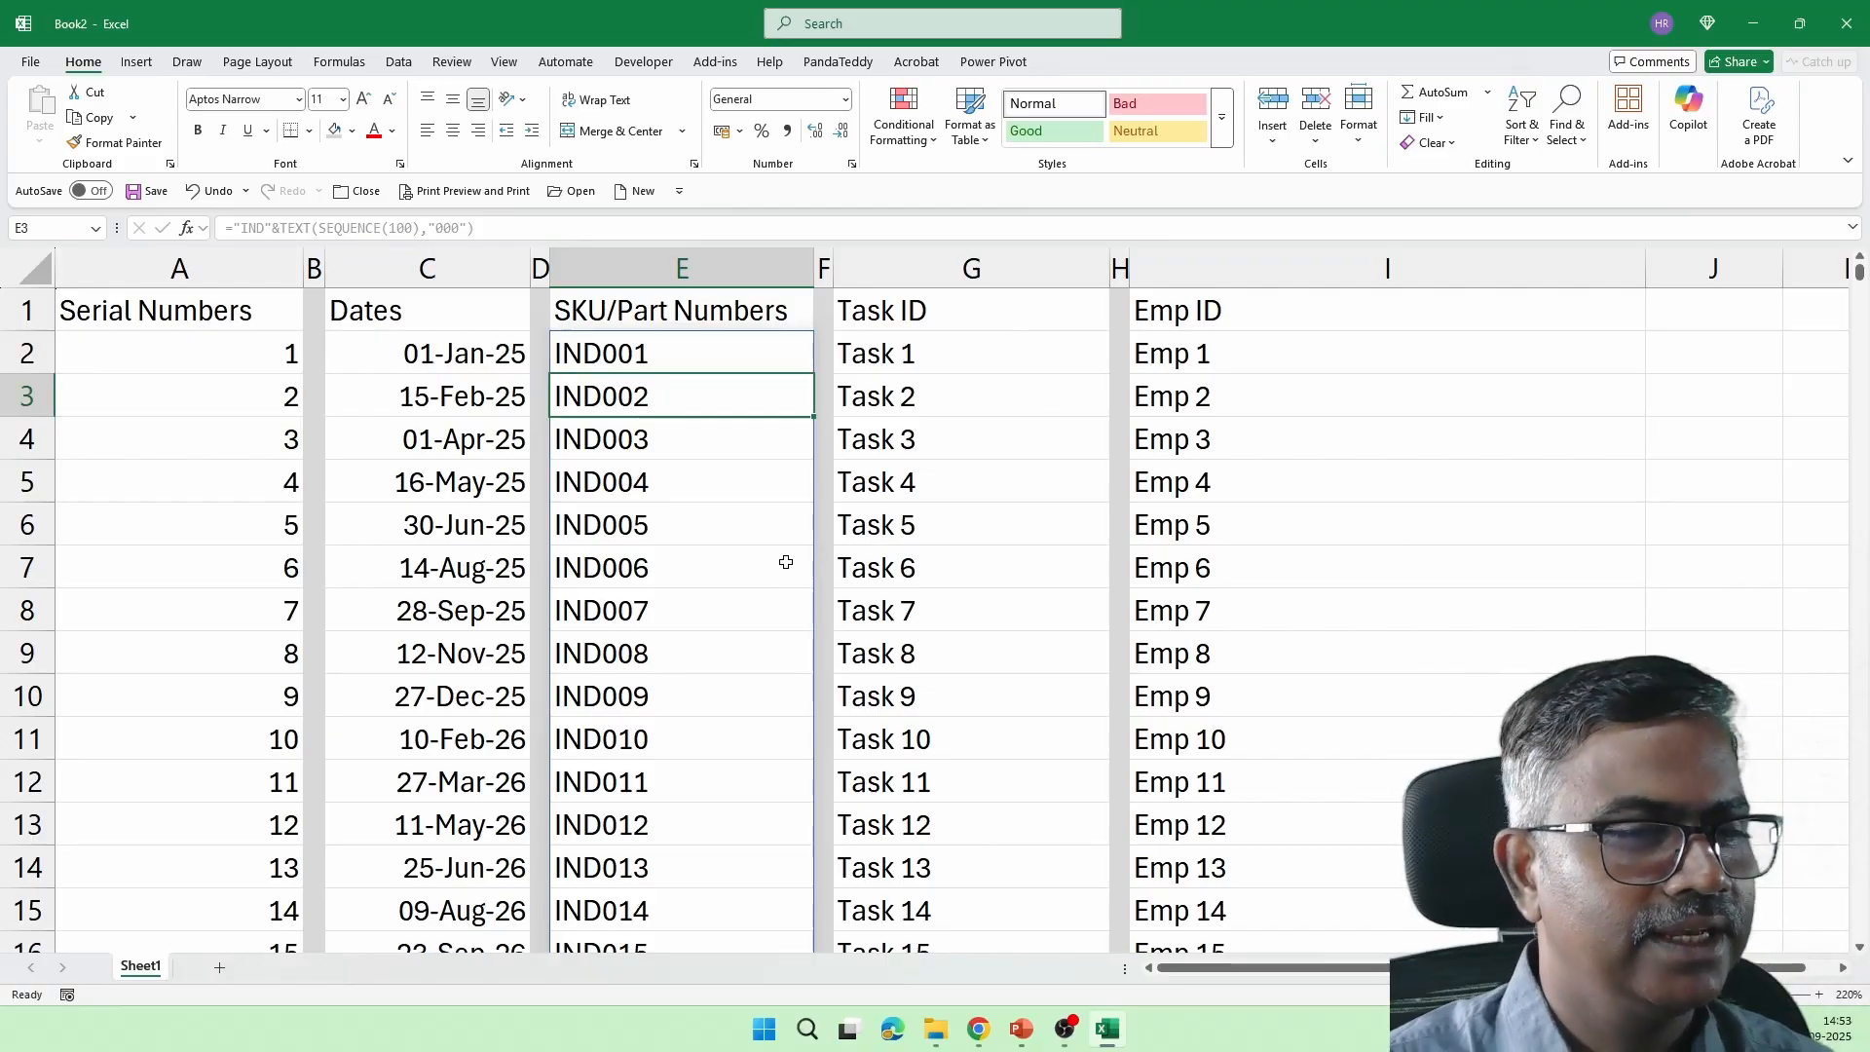
pyautogui.scroll(-4, 743, 721)
pyautogui.scroll(4, 744, 723)
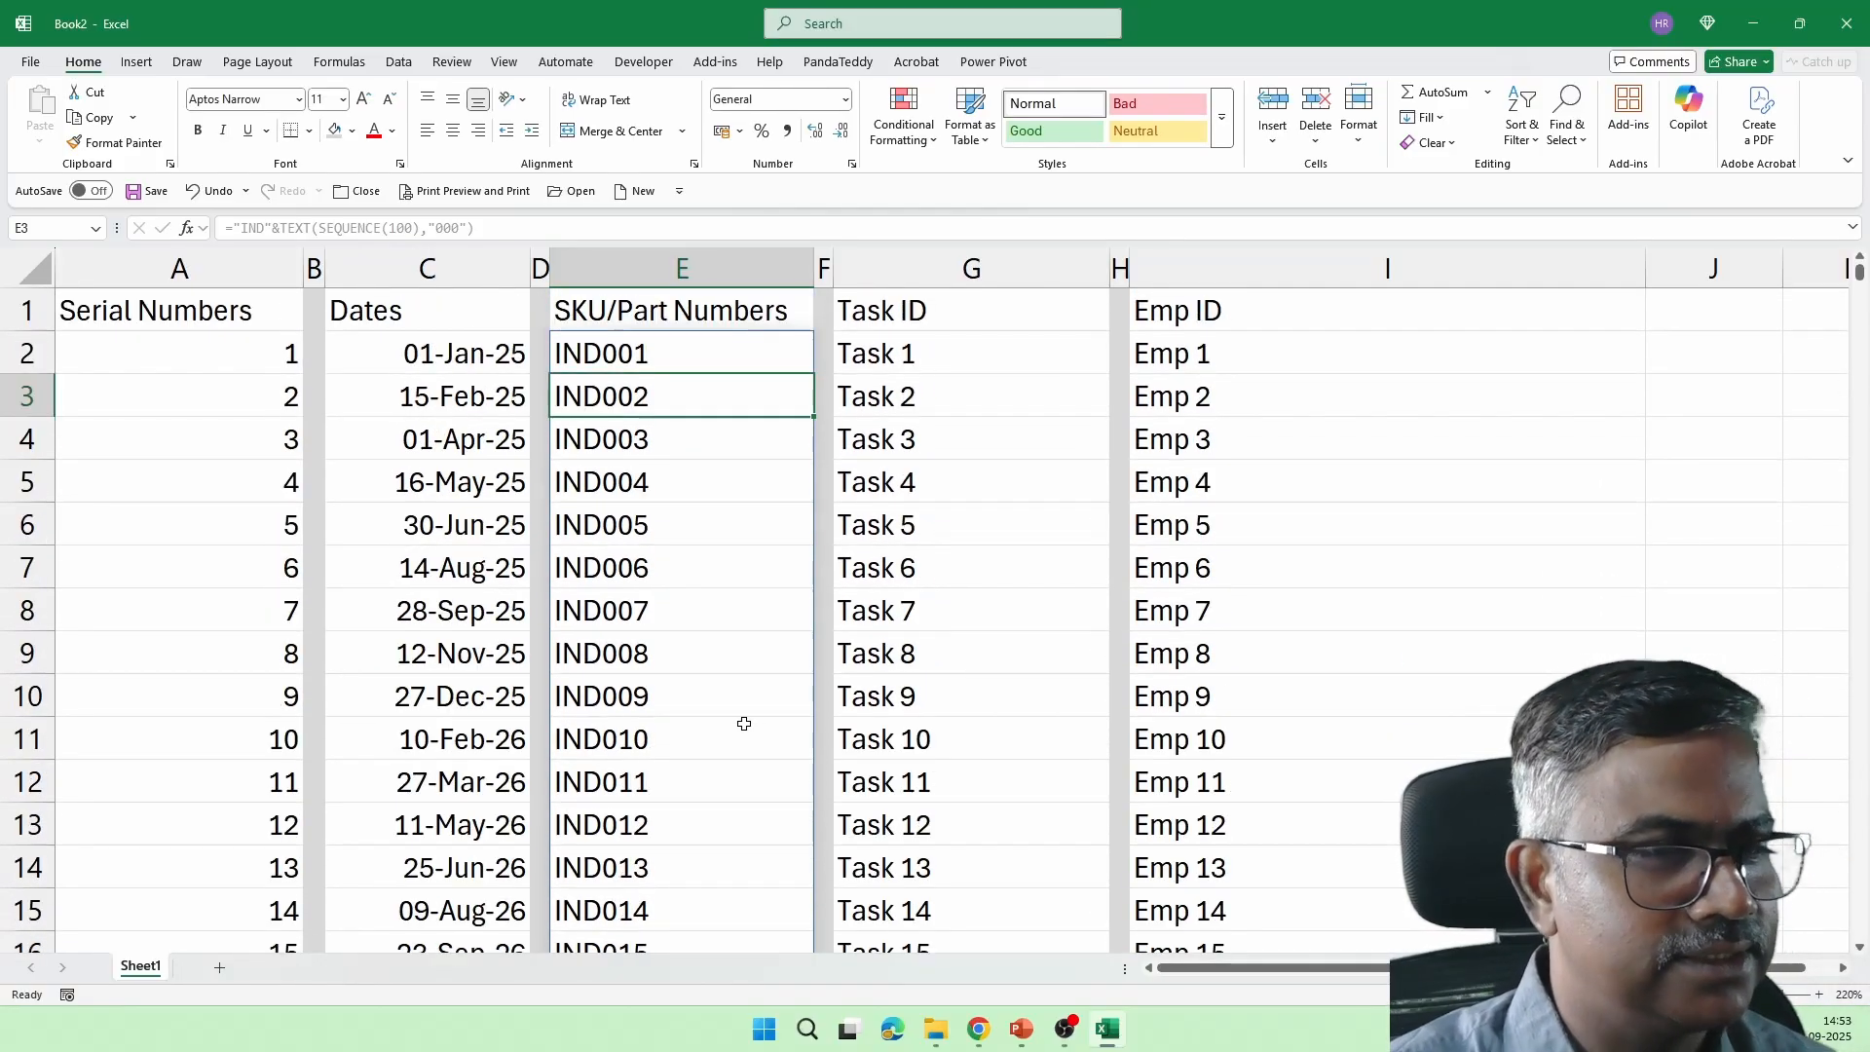
pyautogui.doubleClick(777, 360)
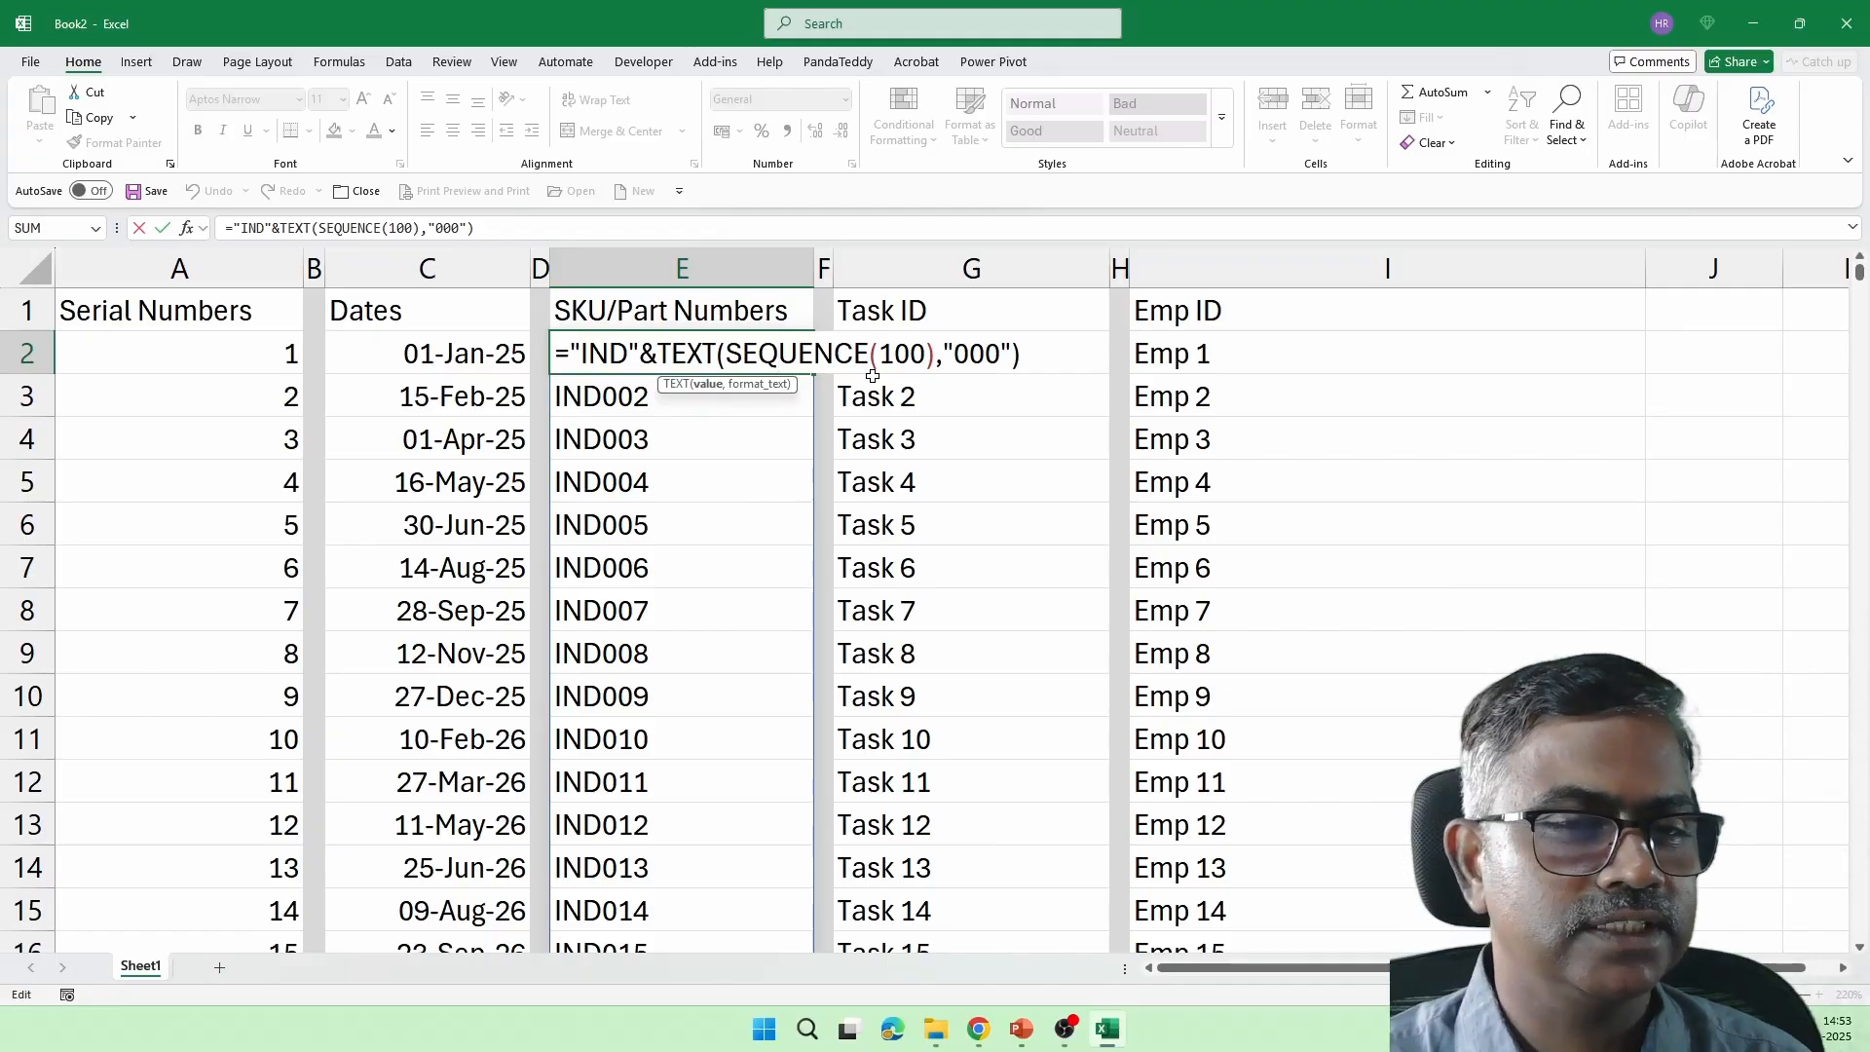
pyautogui.moveTo(954, 354); pyautogui.dragTo(1000, 353)
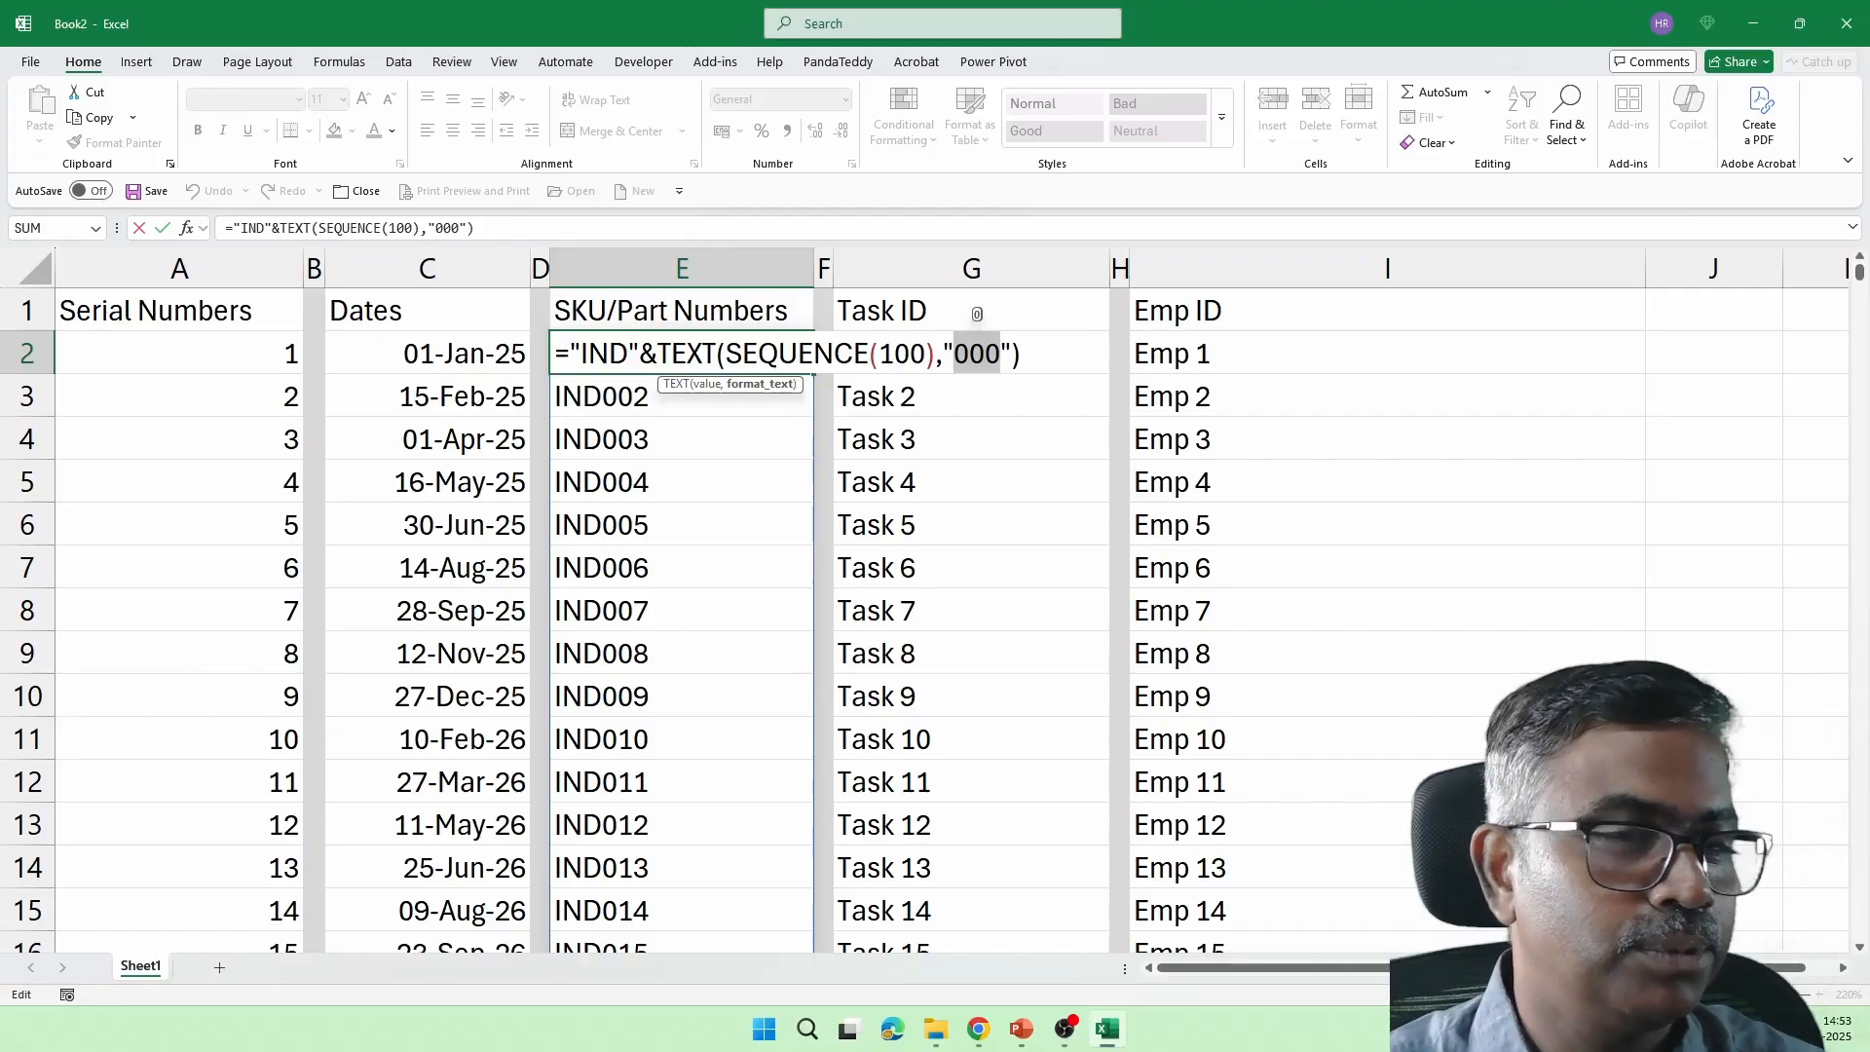
pyautogui.press('Escape')
# Pad the task IDs to two digits by changing the G2 formula to ="Task "&TEXT(SEQUENCE(20),"00")
pyautogui.click(857, 352)
pyautogui.doubleClick(930, 353)
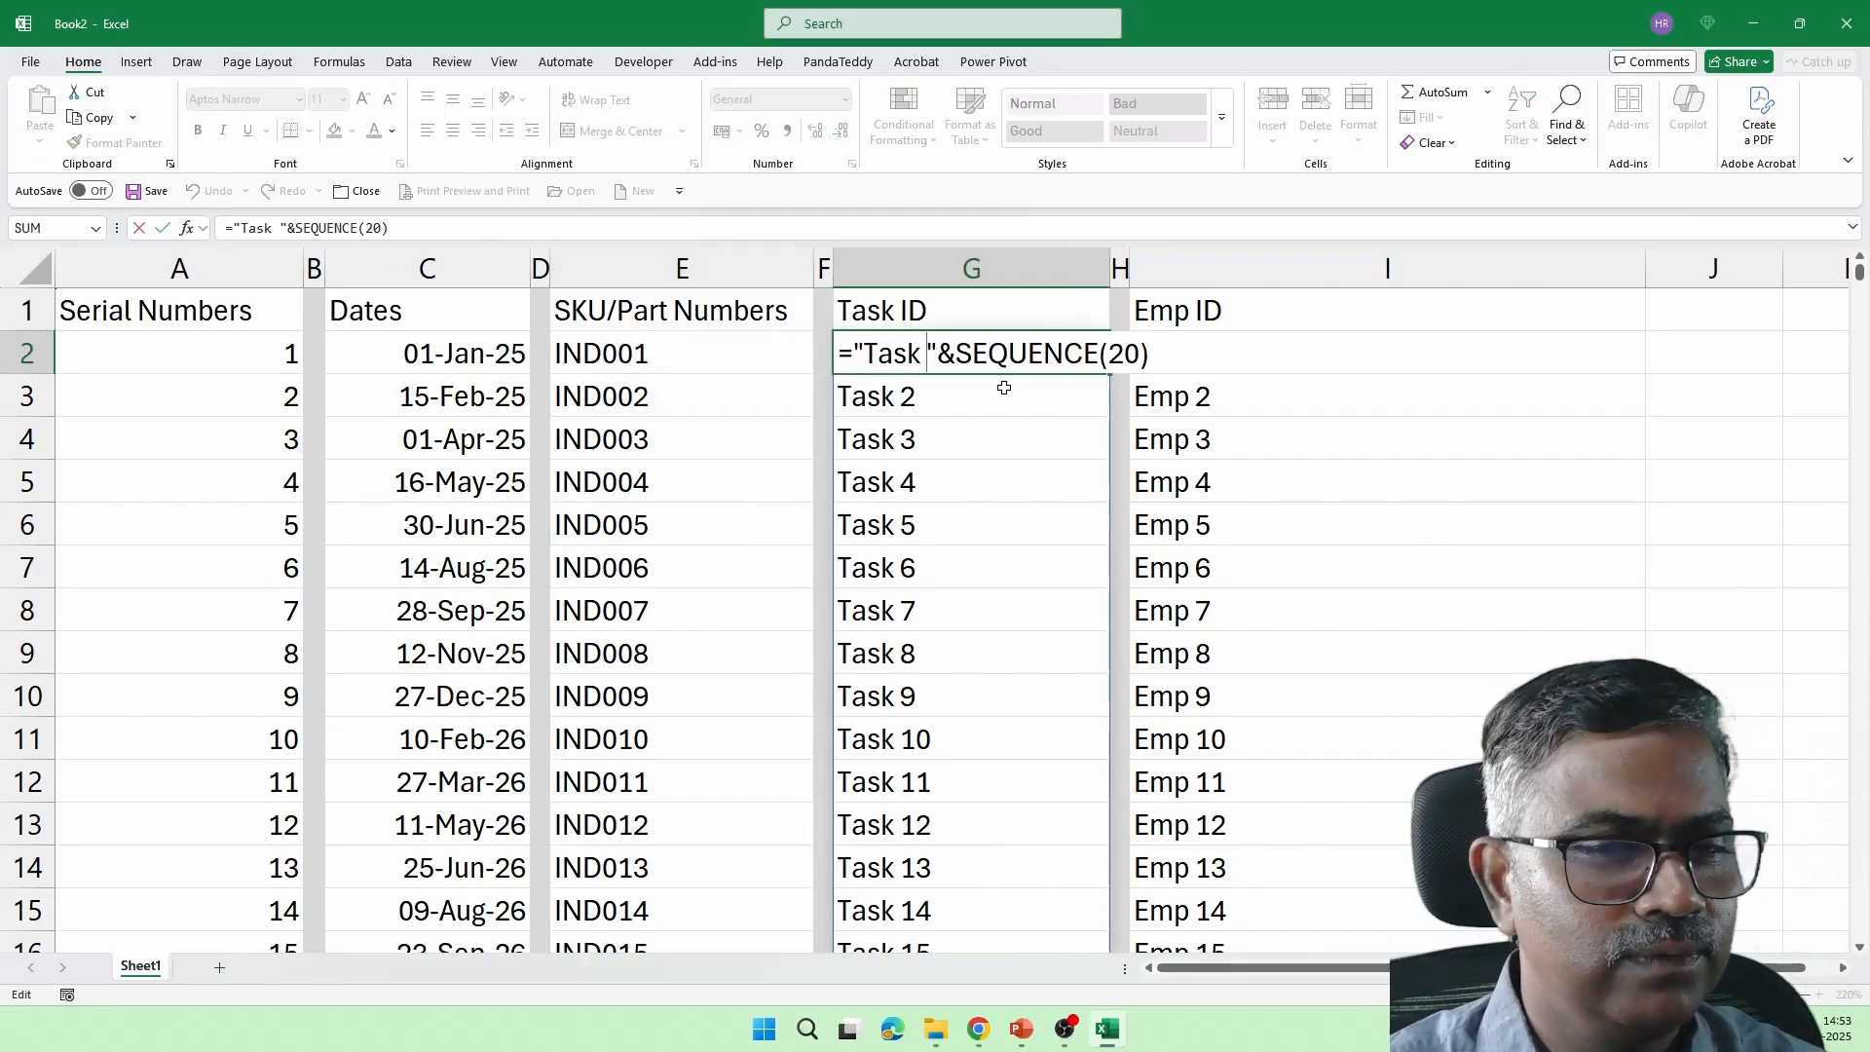
pyautogui.press('Right')
pyautogui.press('Right')
pyautogui.press('Right')
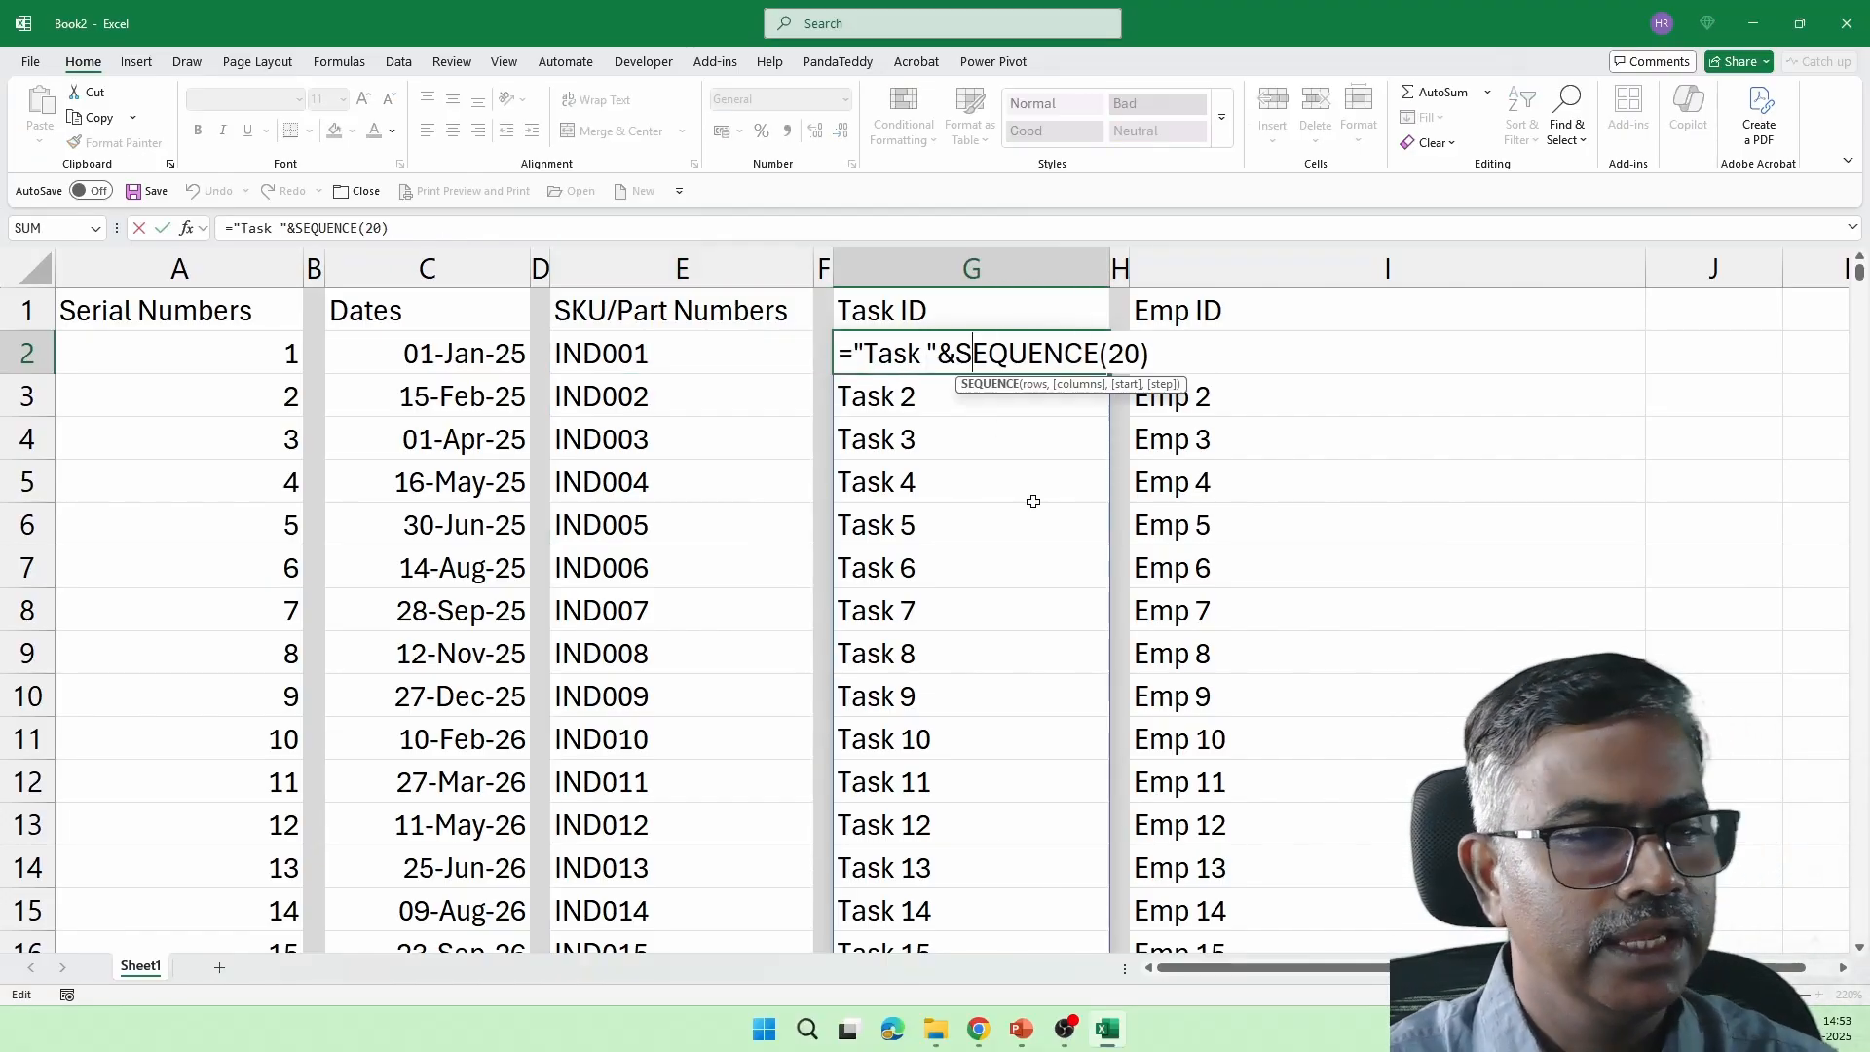
pyautogui.press('Left')
pyautogui.write('te')
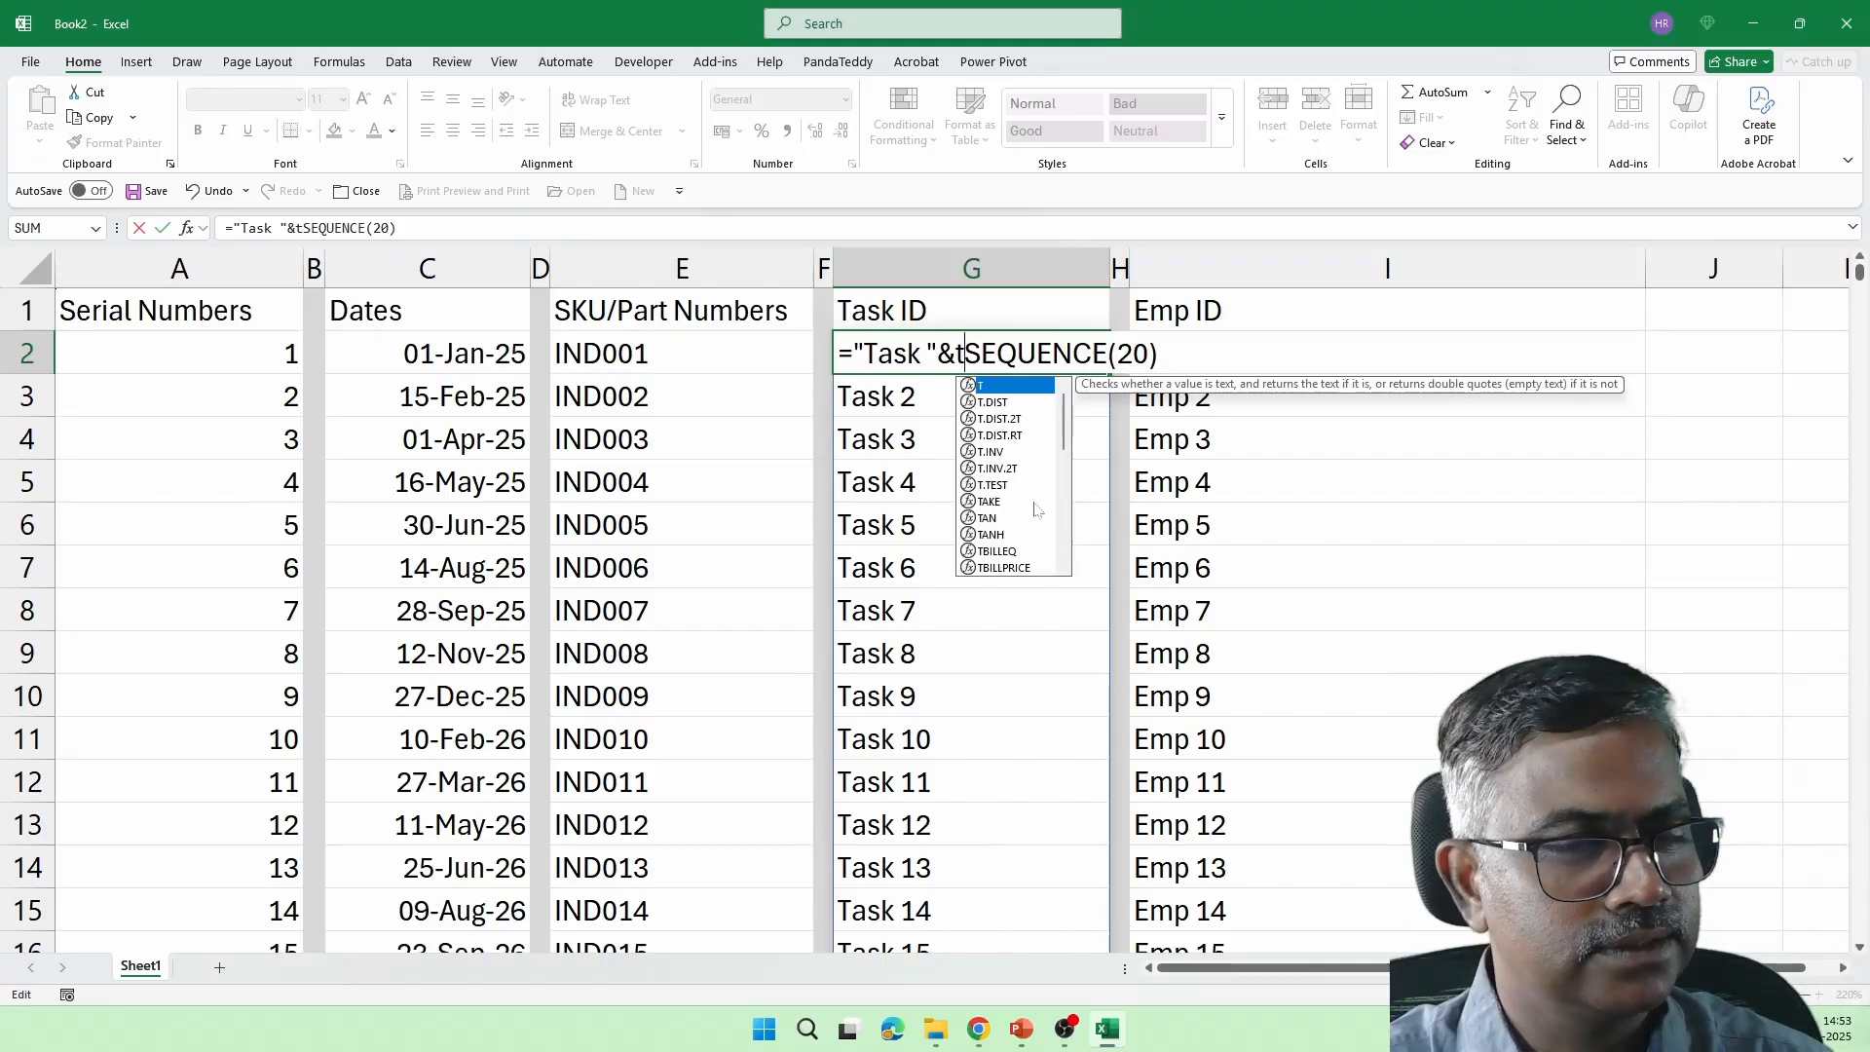
pyautogui.write('xt(')
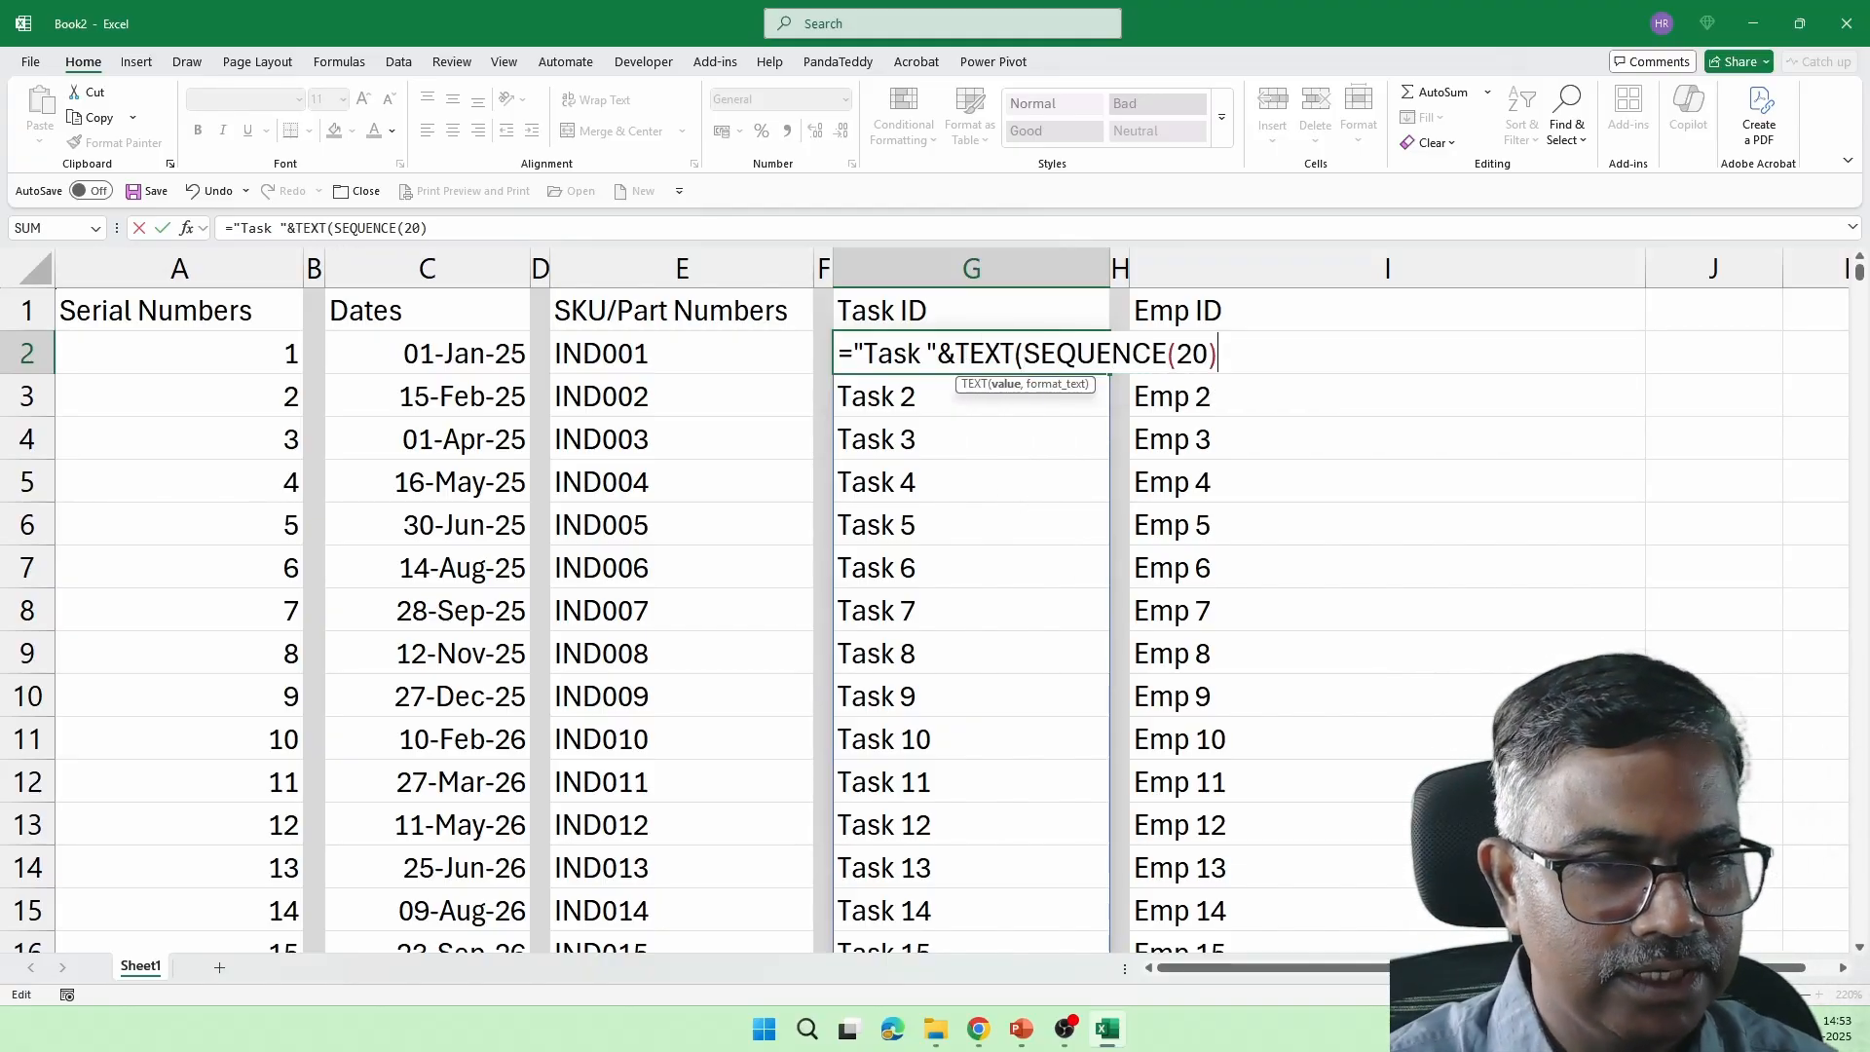
pyautogui.write(',"')
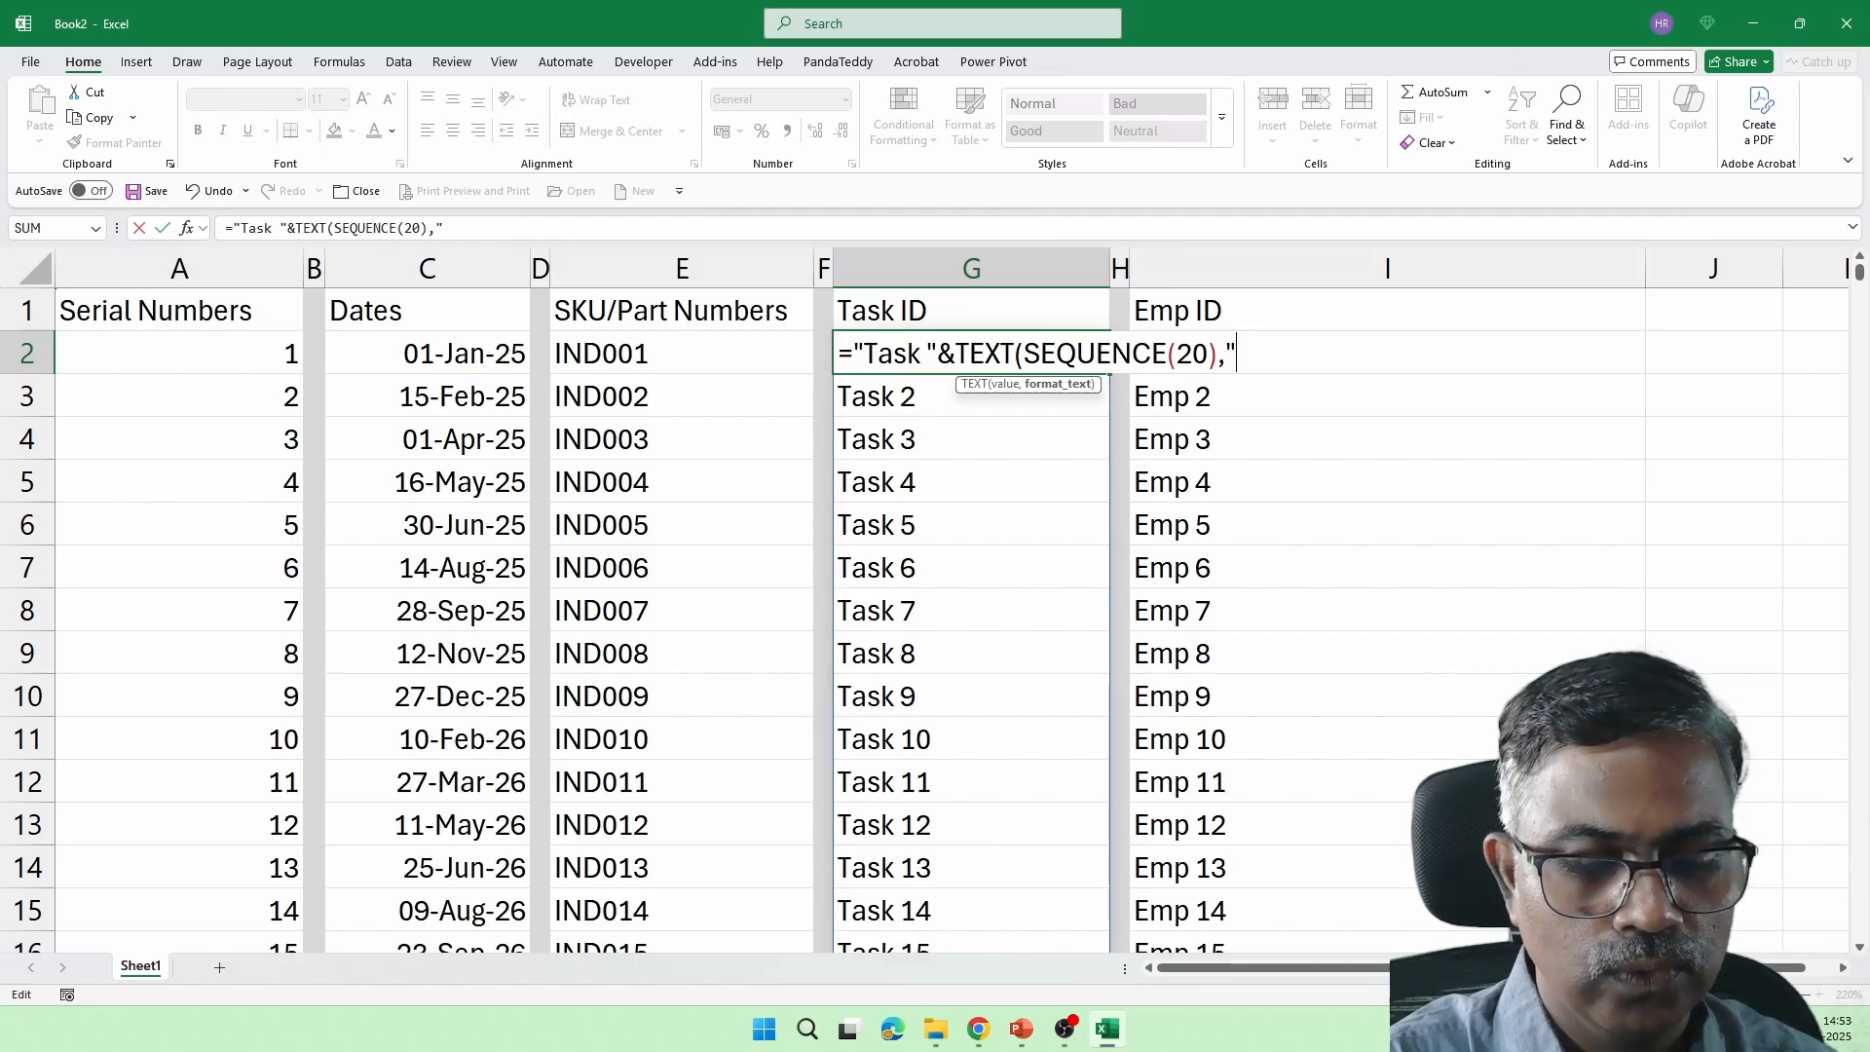
pyautogui.write('00")')
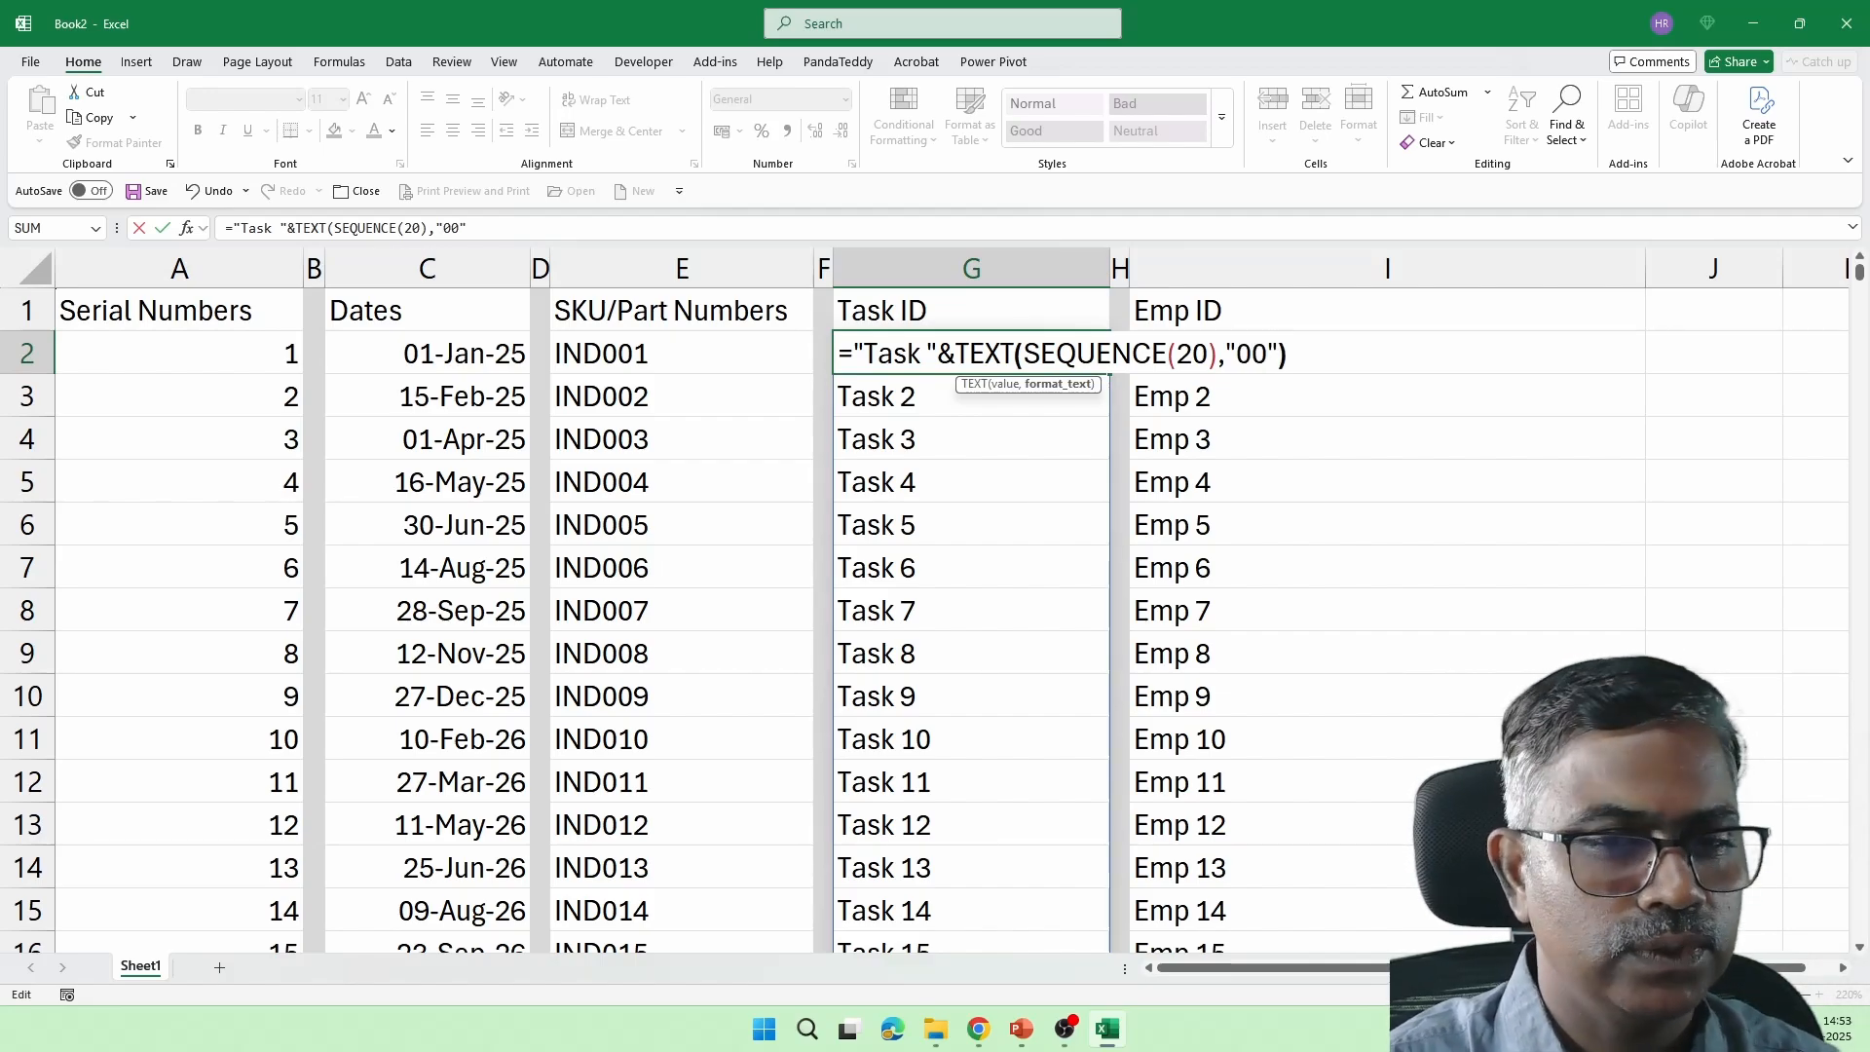
pyautogui.press('Return')
# Pad the employee IDs to two digits by changing the I2 formula to ="Emp "&TEXT(SEQUENCE(20),"00")
pyautogui.doubleClick(1214, 353)
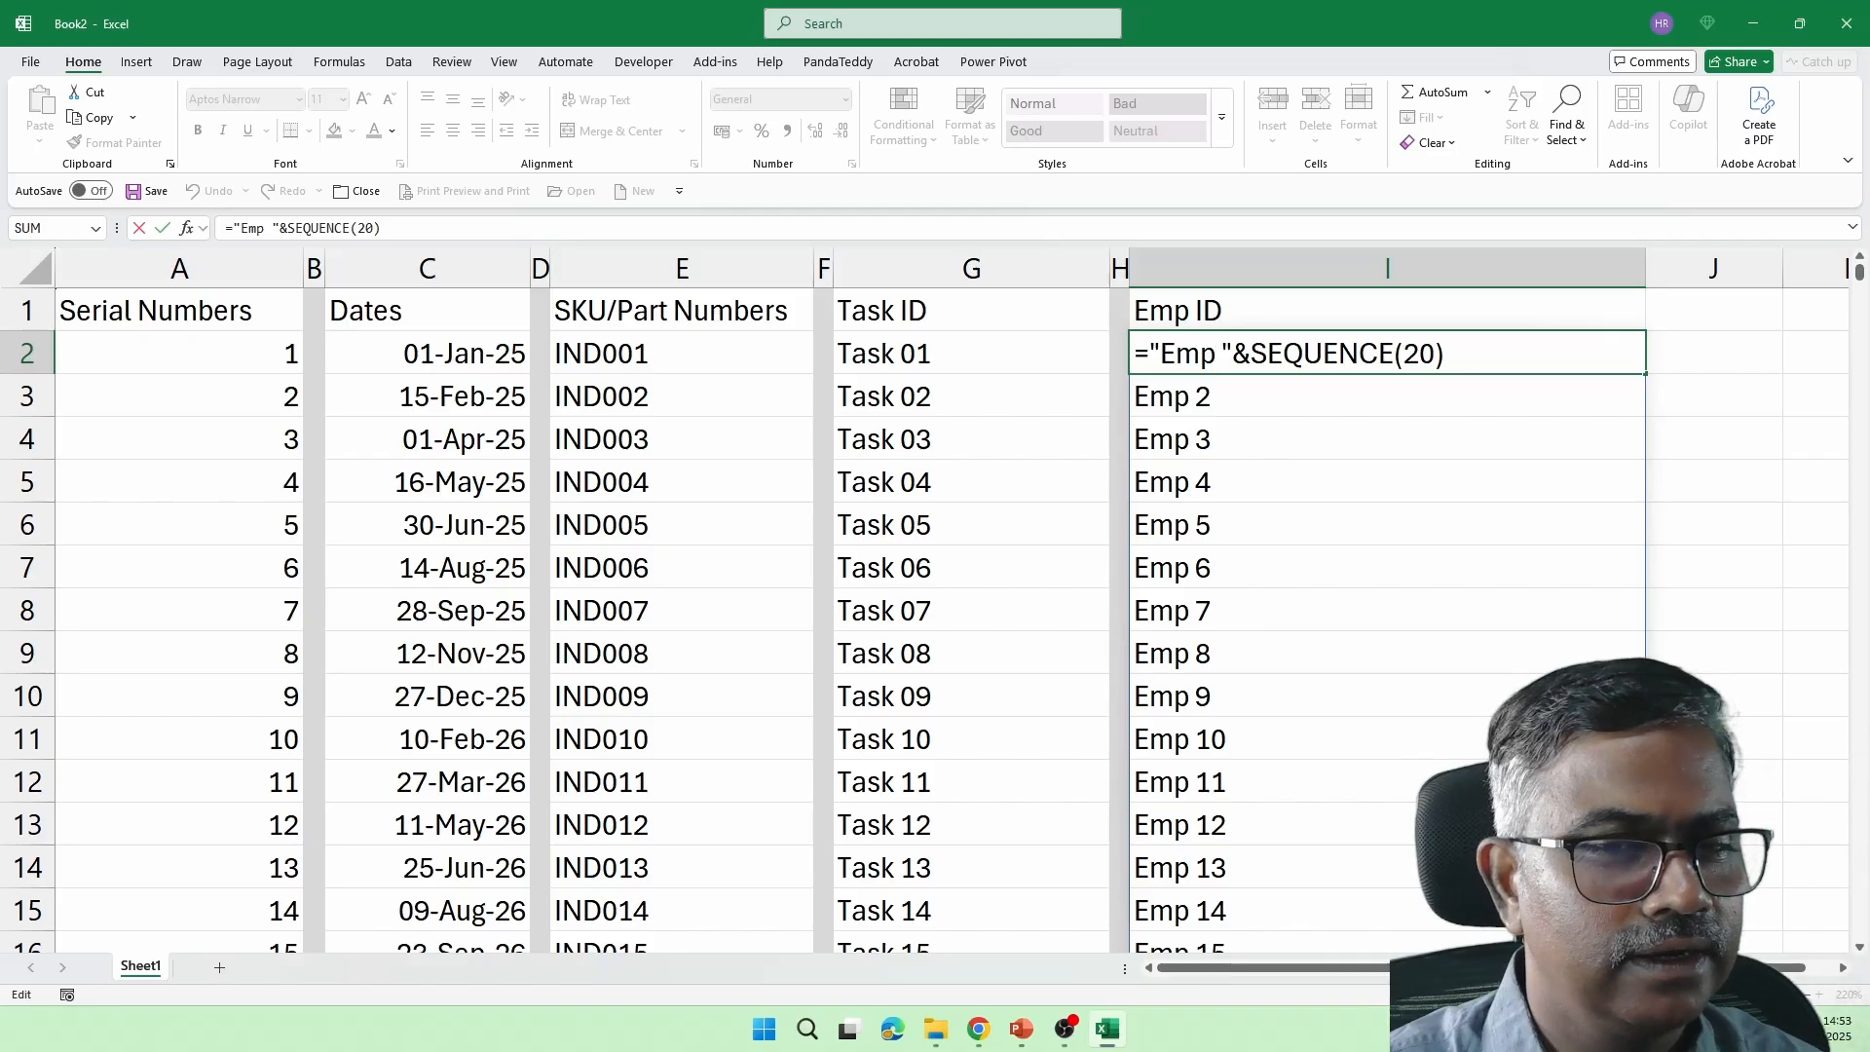
pyautogui.click(1252, 354)
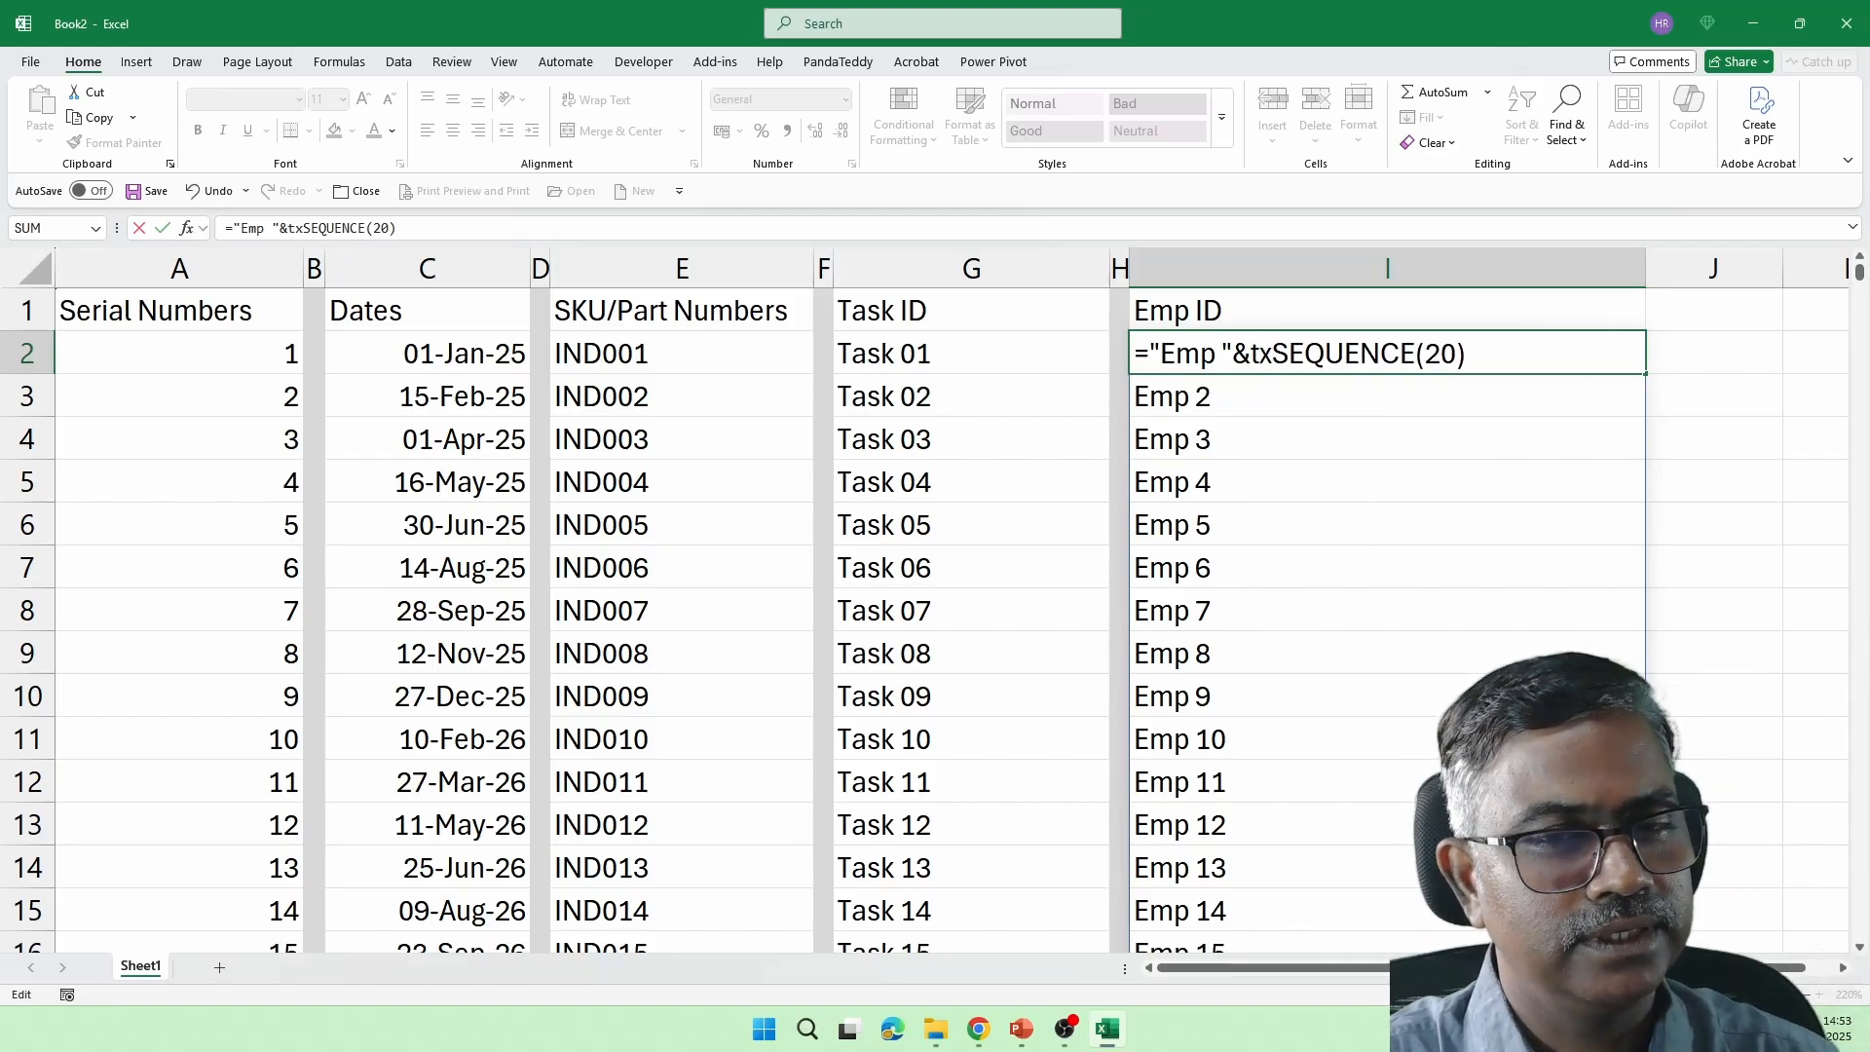
pyautogui.write('text')
pyautogui.press('Tab')
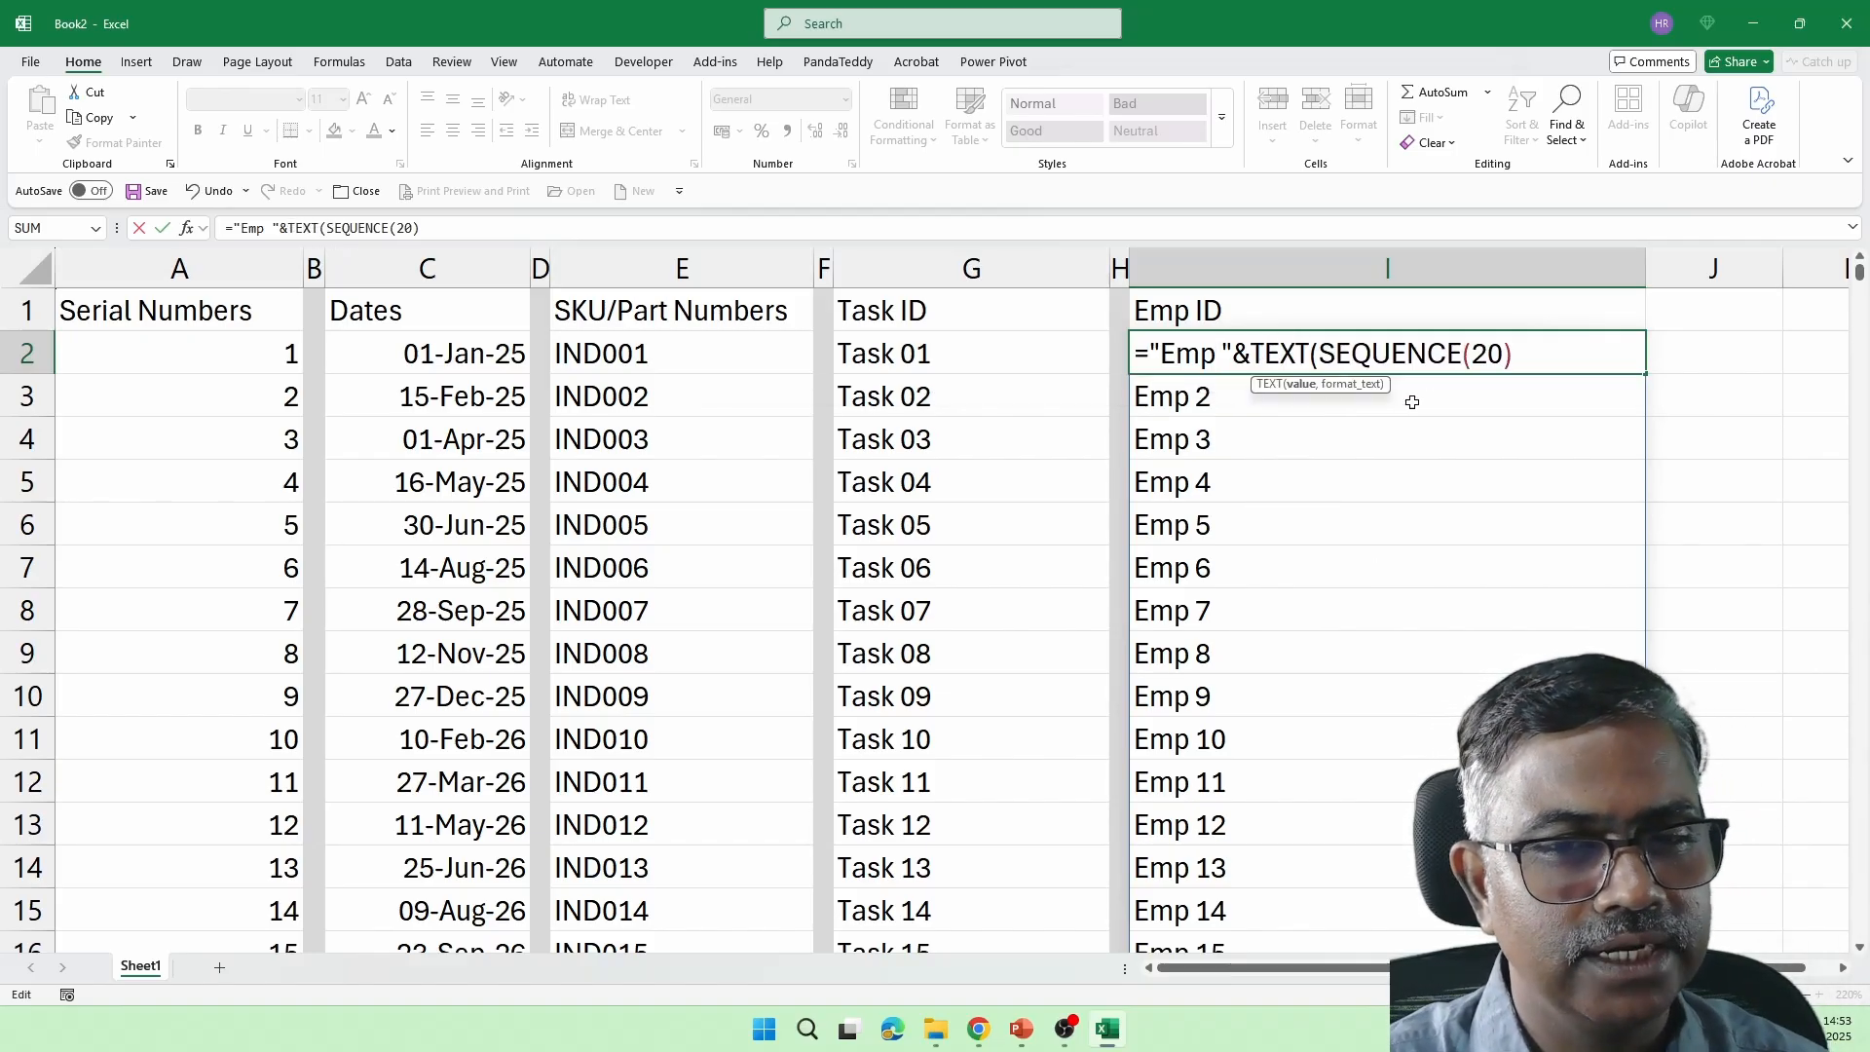
pyautogui.write(',')
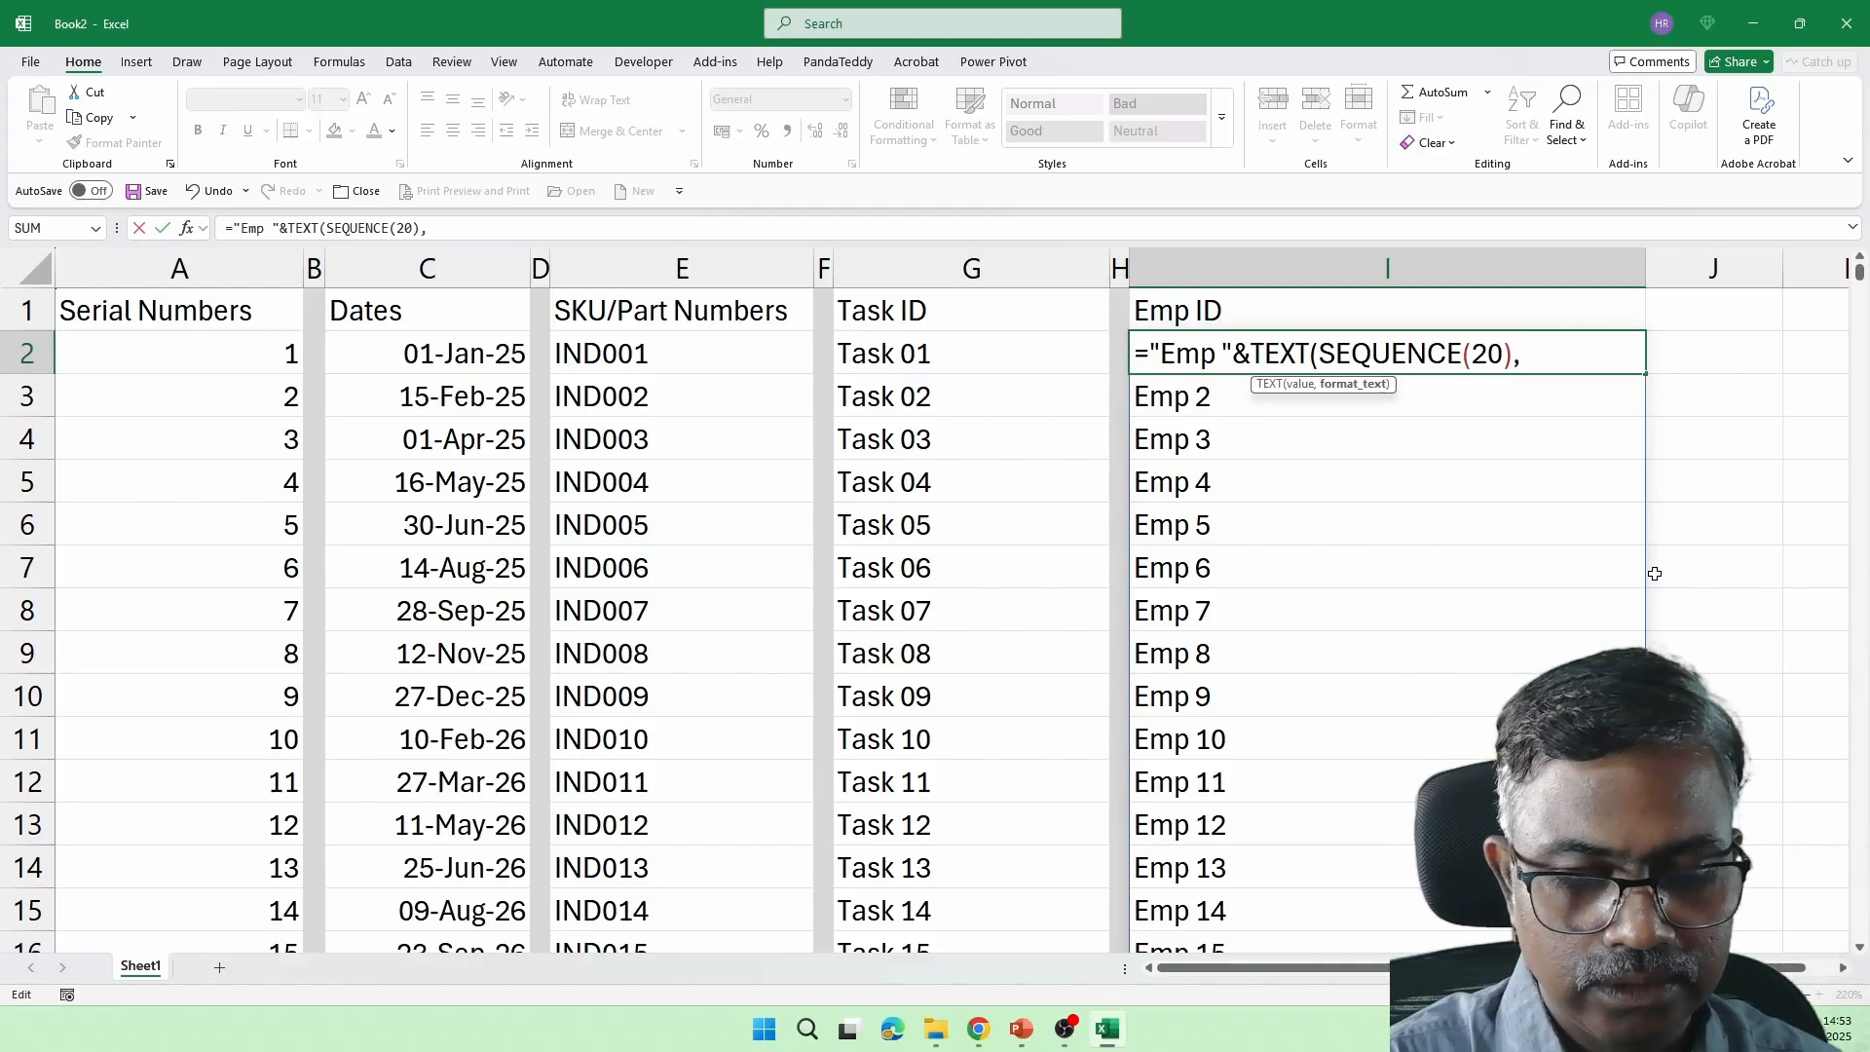
pyautogui.write('"00")')
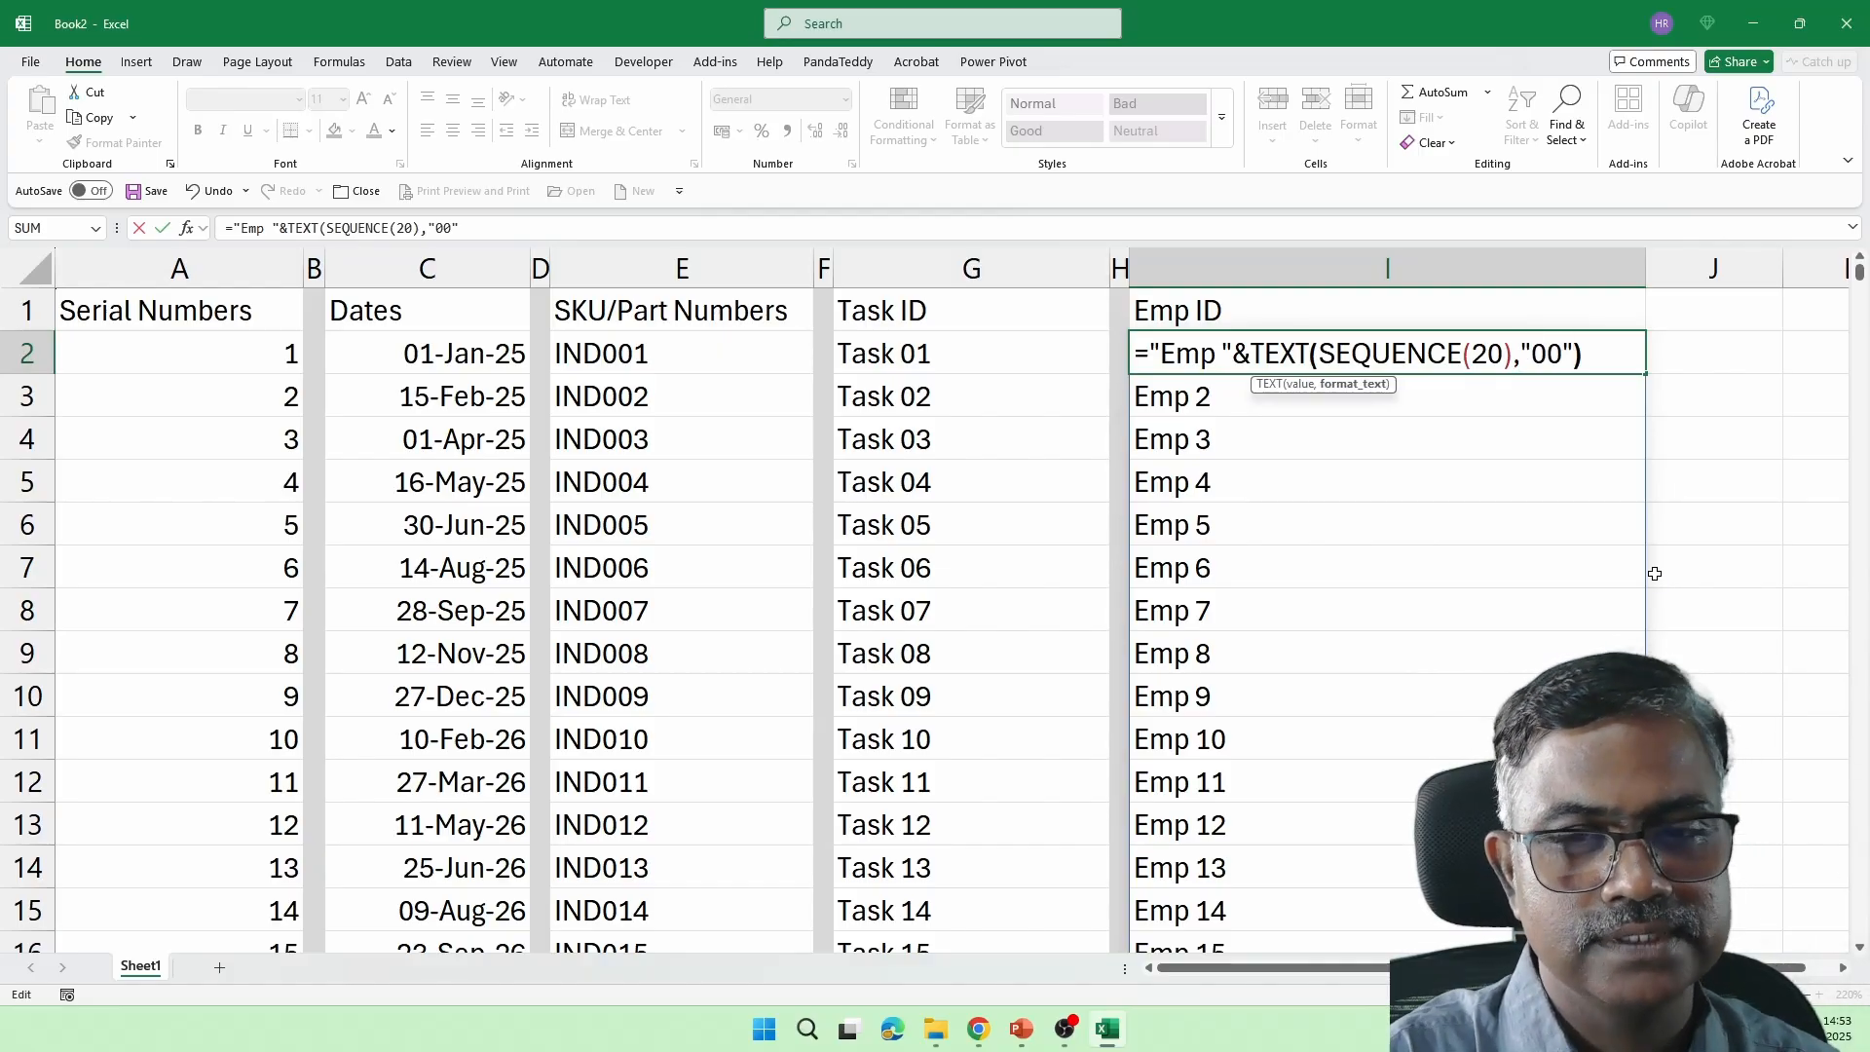
pyautogui.press('Return')
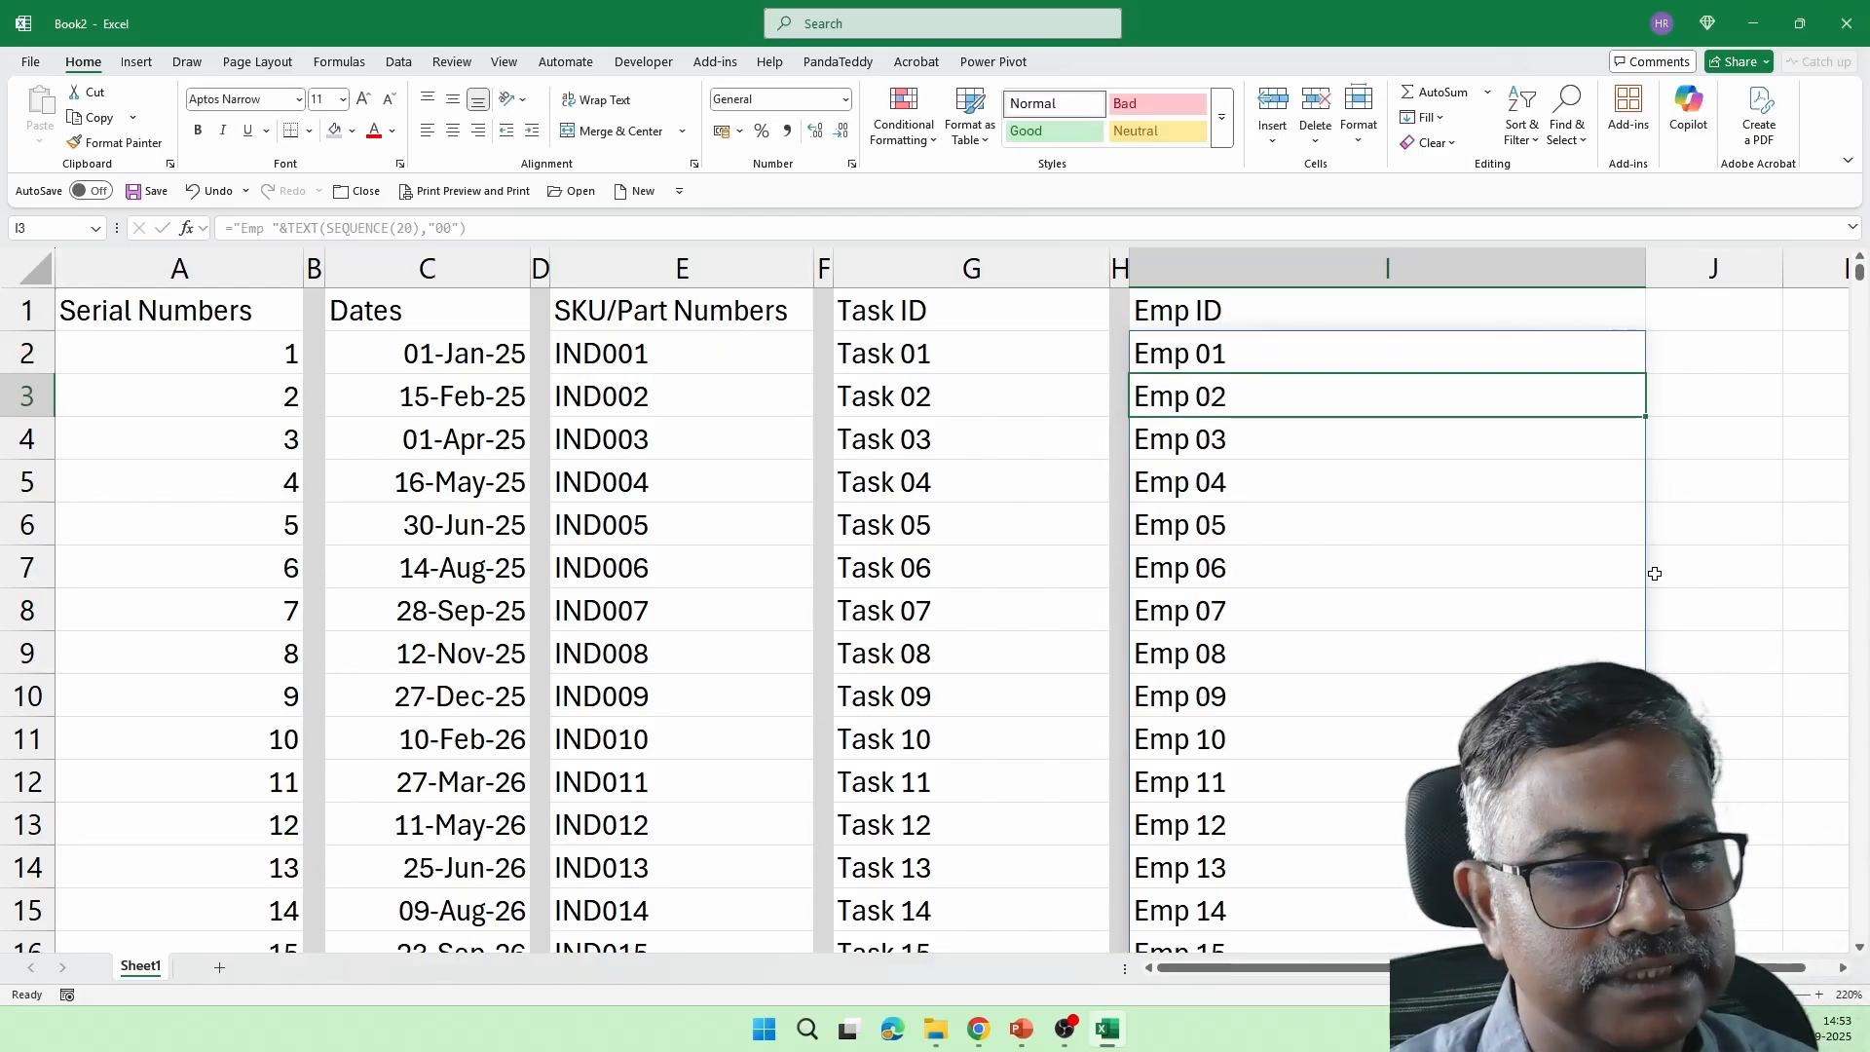